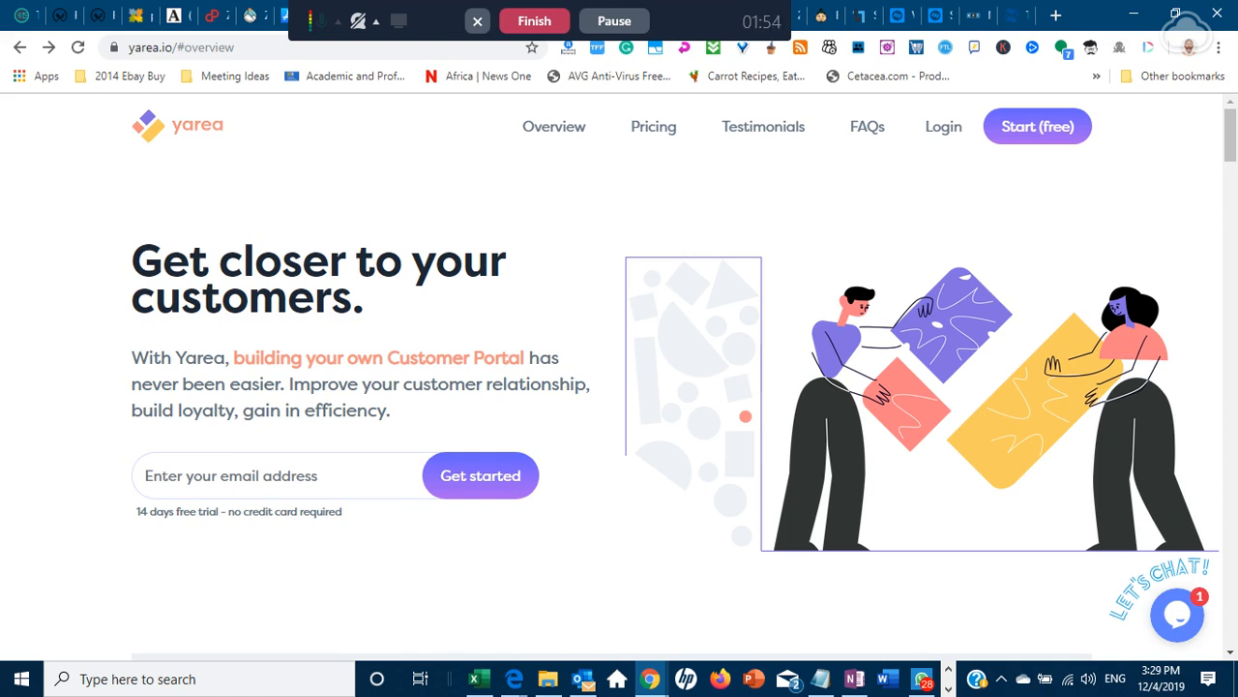
- Examine the module catalogue in the Yarea overview's three-step customer portal section
scroll(417, 407, "down", 5)
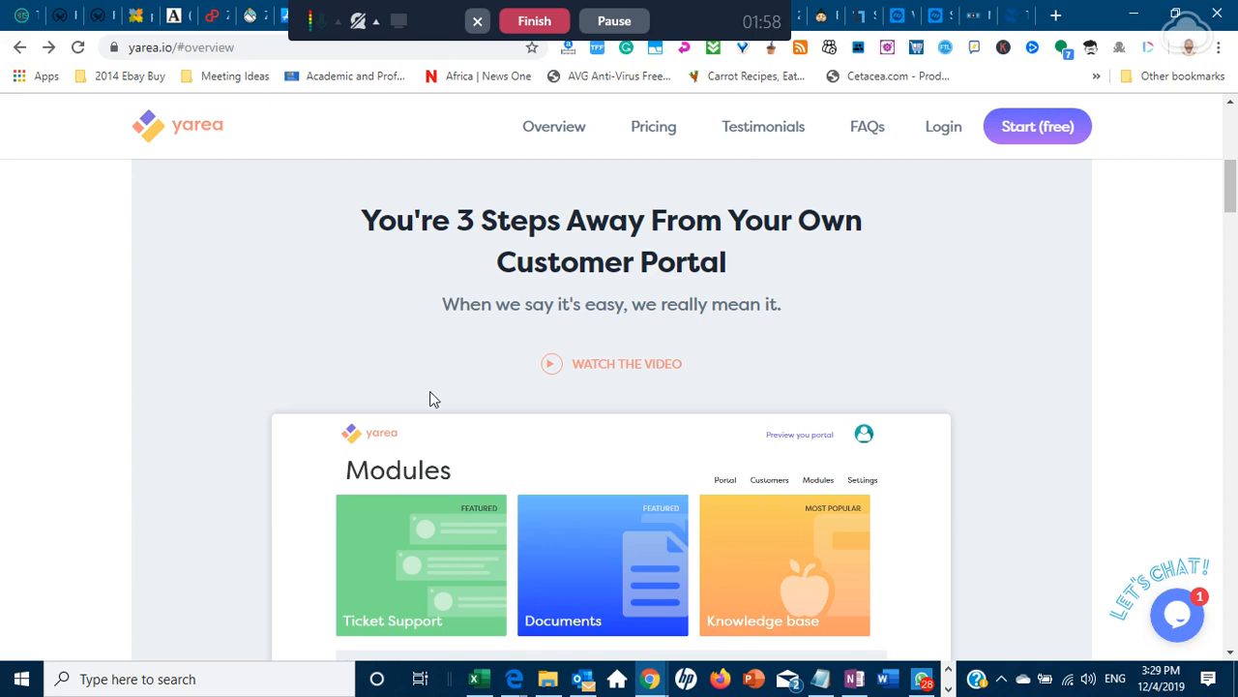
scroll(440, 469, "down", 2)
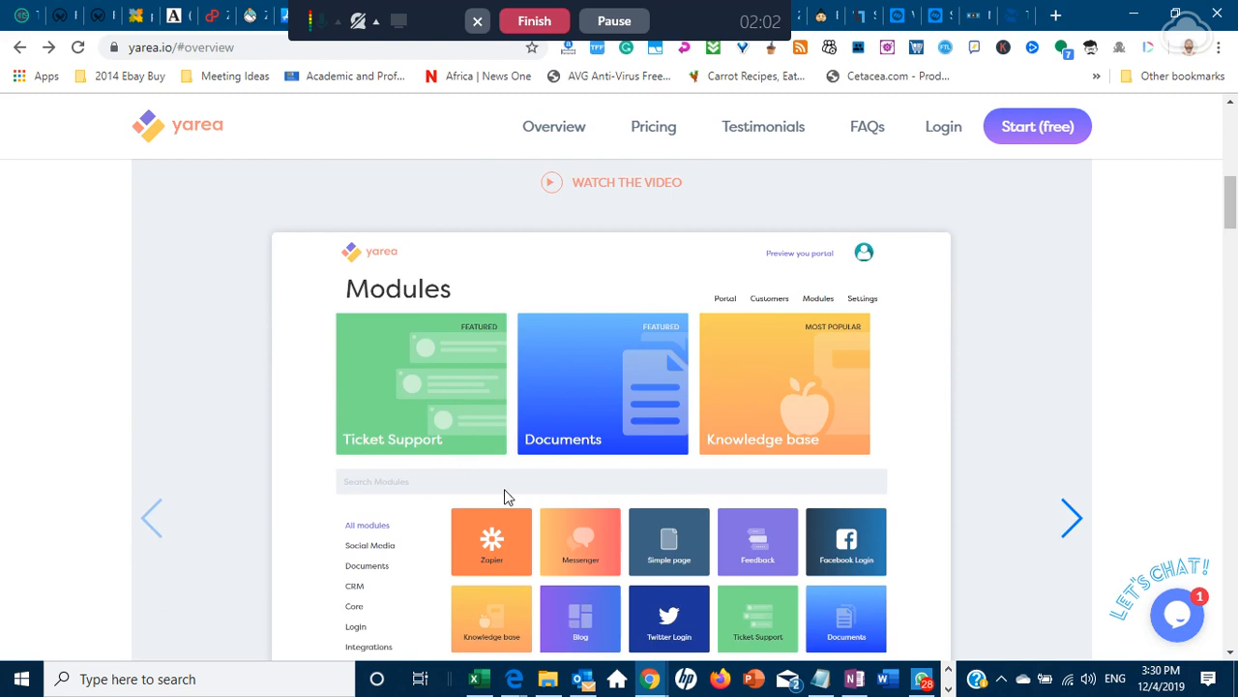
scroll(506, 494, "down", 1)
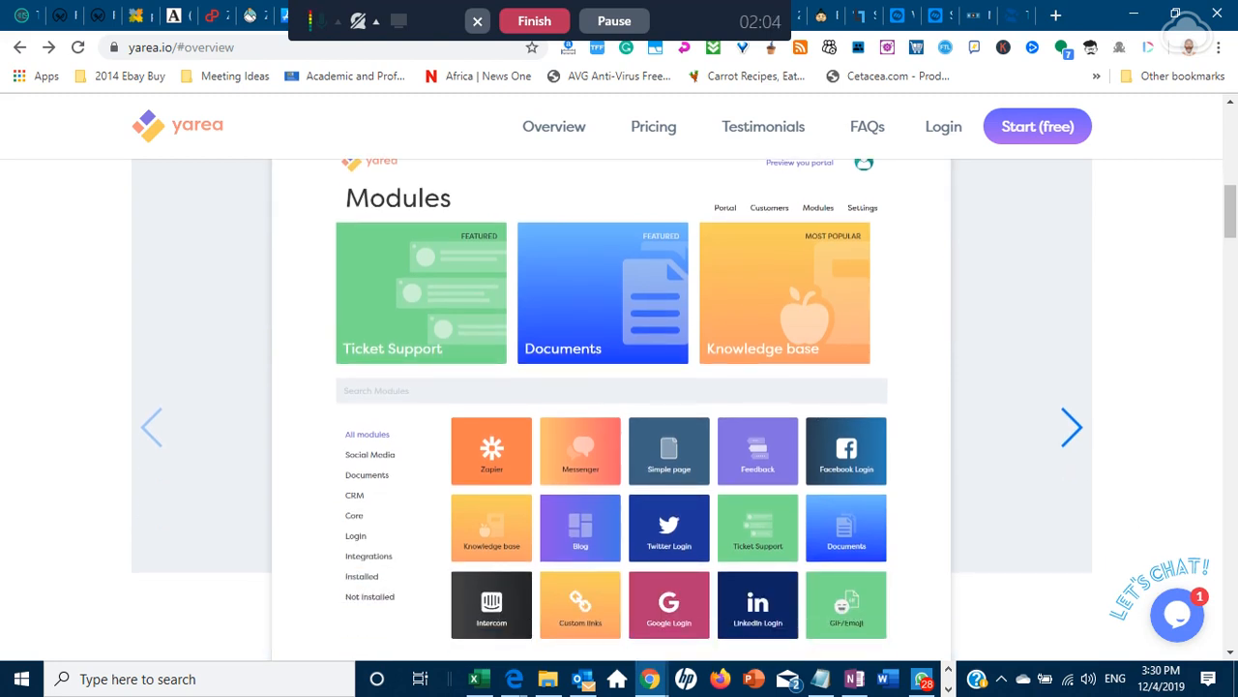
scroll(506, 494, "down", 1)
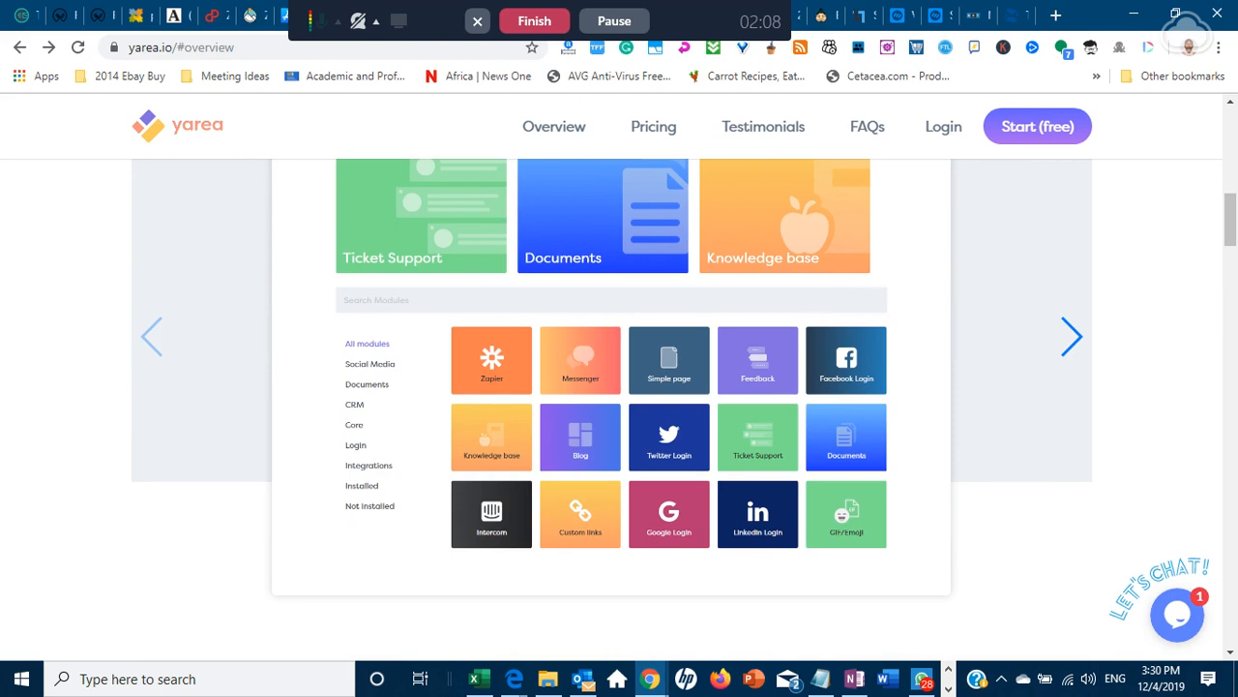
scroll(548, 489, "up", 2)
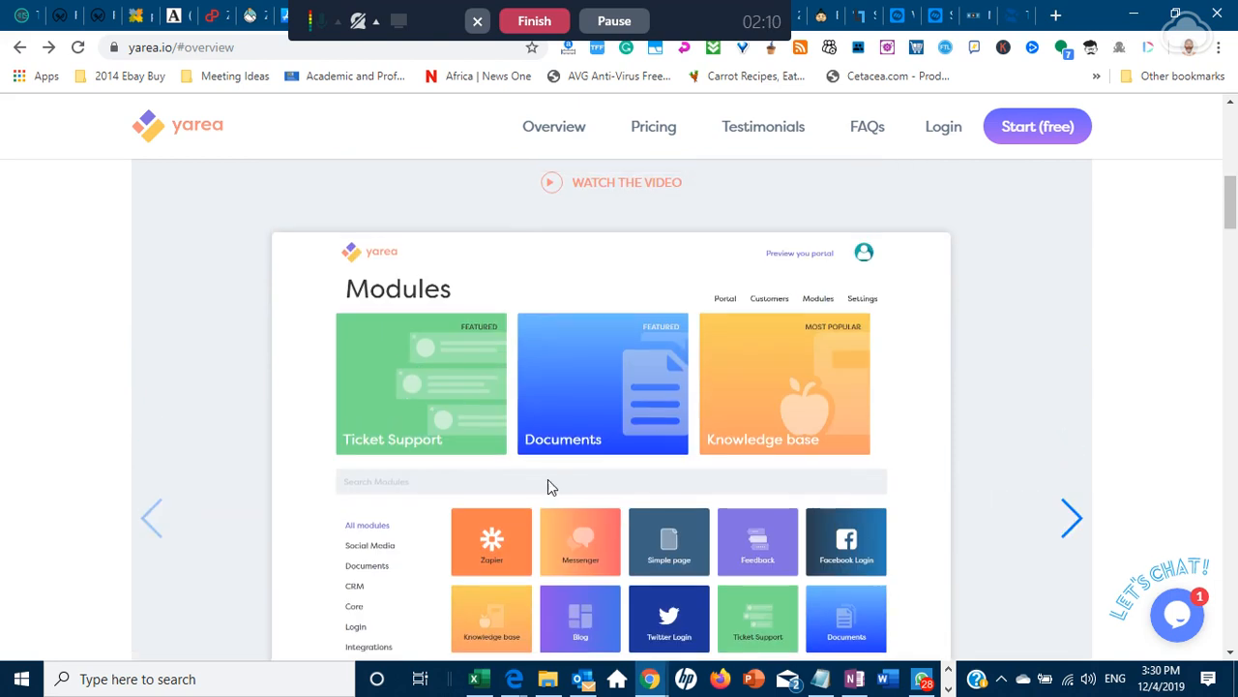
scroll(547, 484, "down", 1)
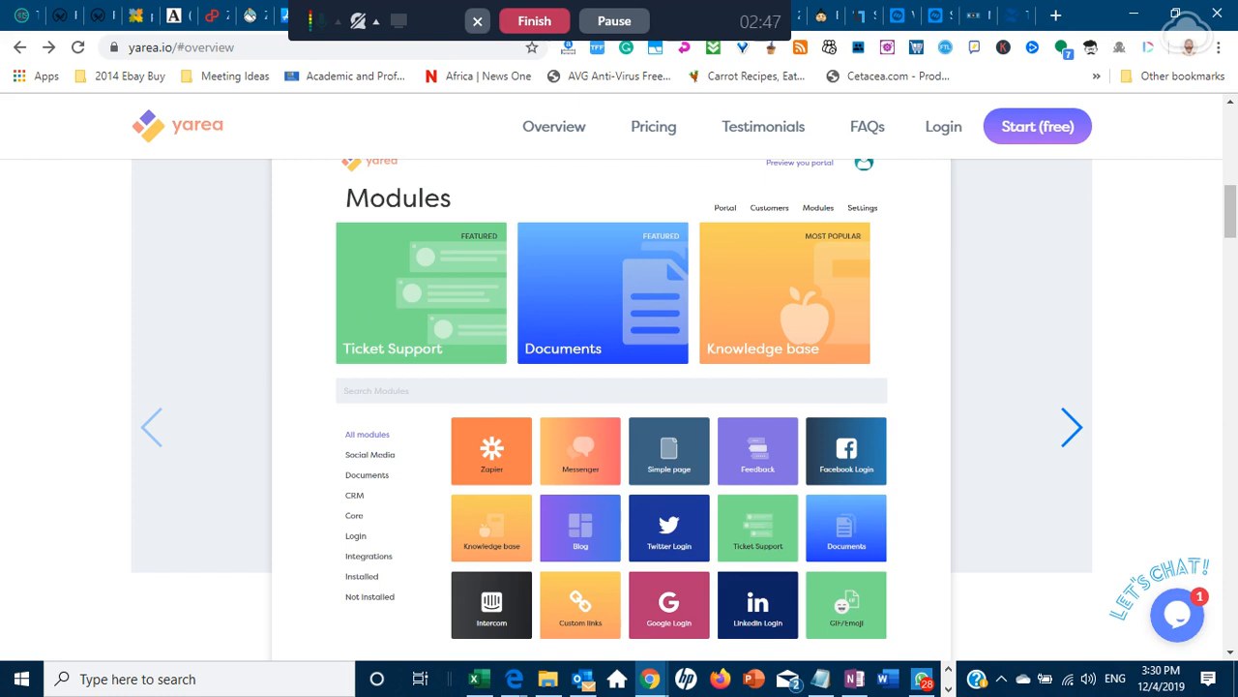
scroll(395, 345, "down", 1)
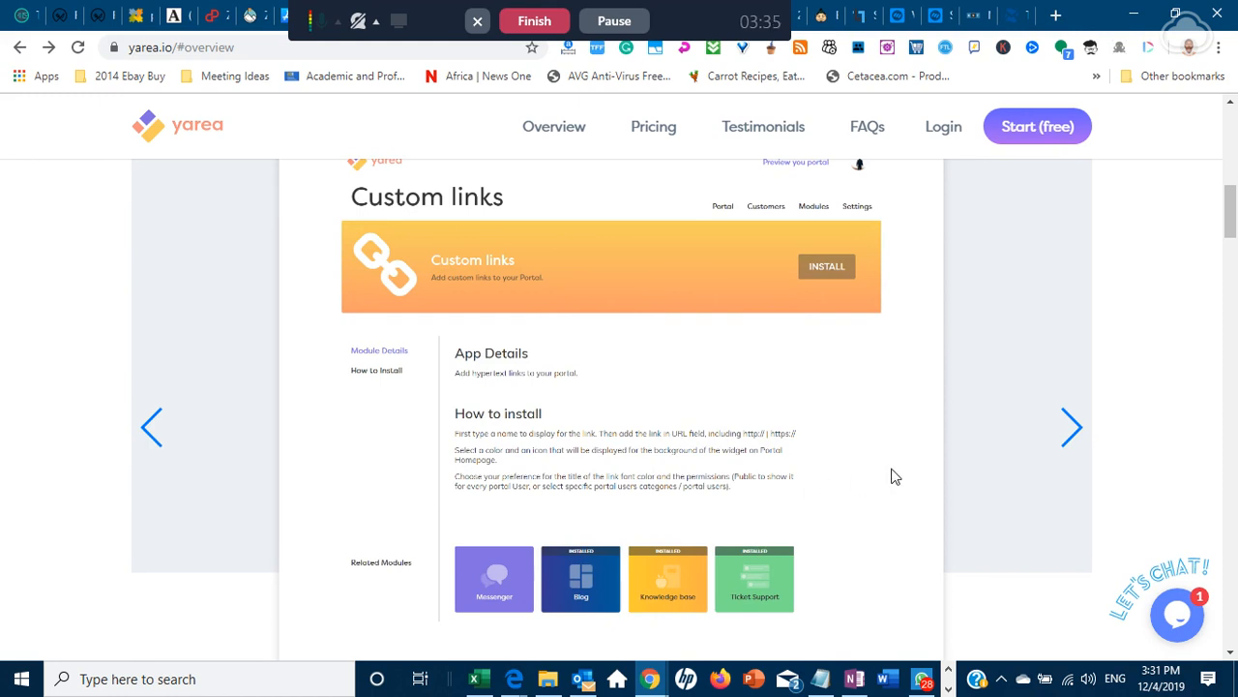
- Advance the product carousel to the Settings slide and examine its customization options and the three setup steps beneath it
left_click(1071, 427)
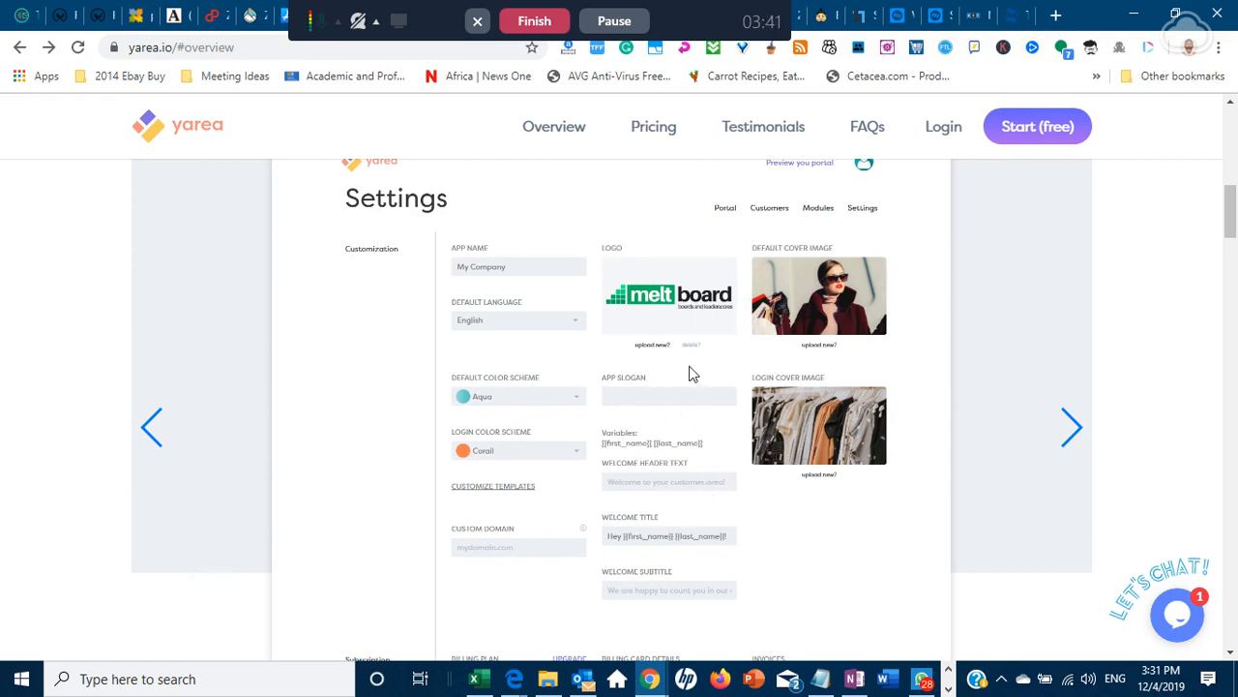
scroll(764, 476, "down", 2)
scroll(620, 387, "up", 1)
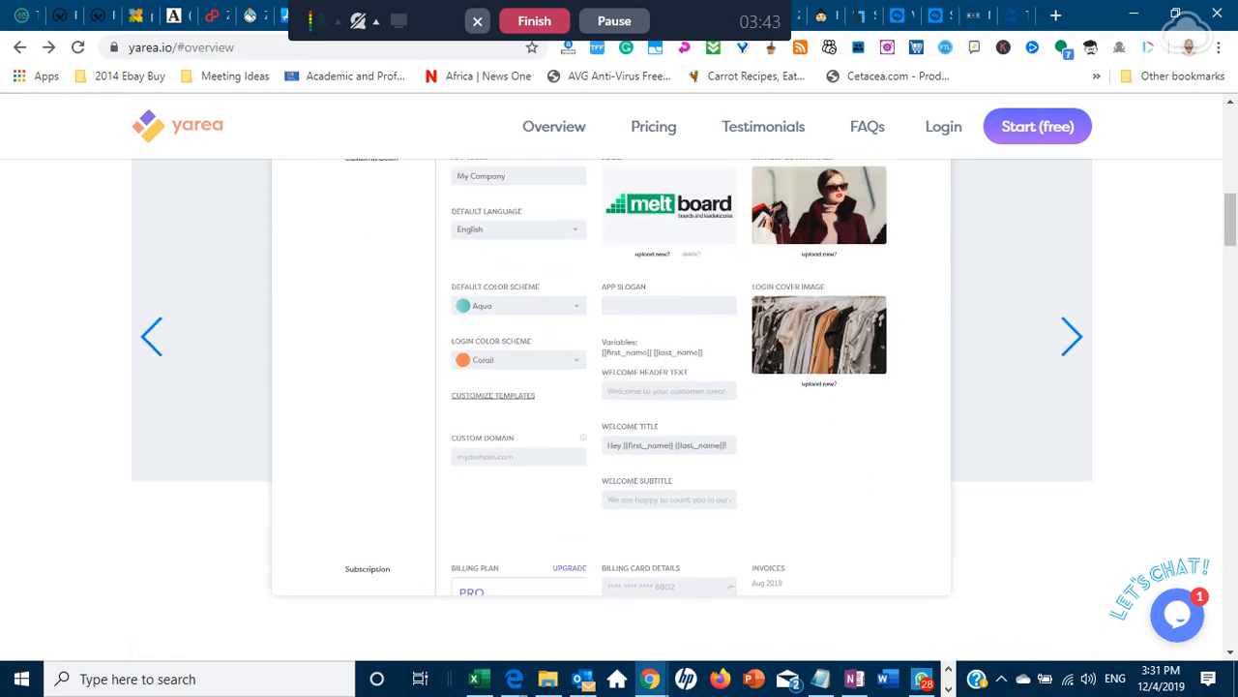
scroll(764, 476, "down", 4)
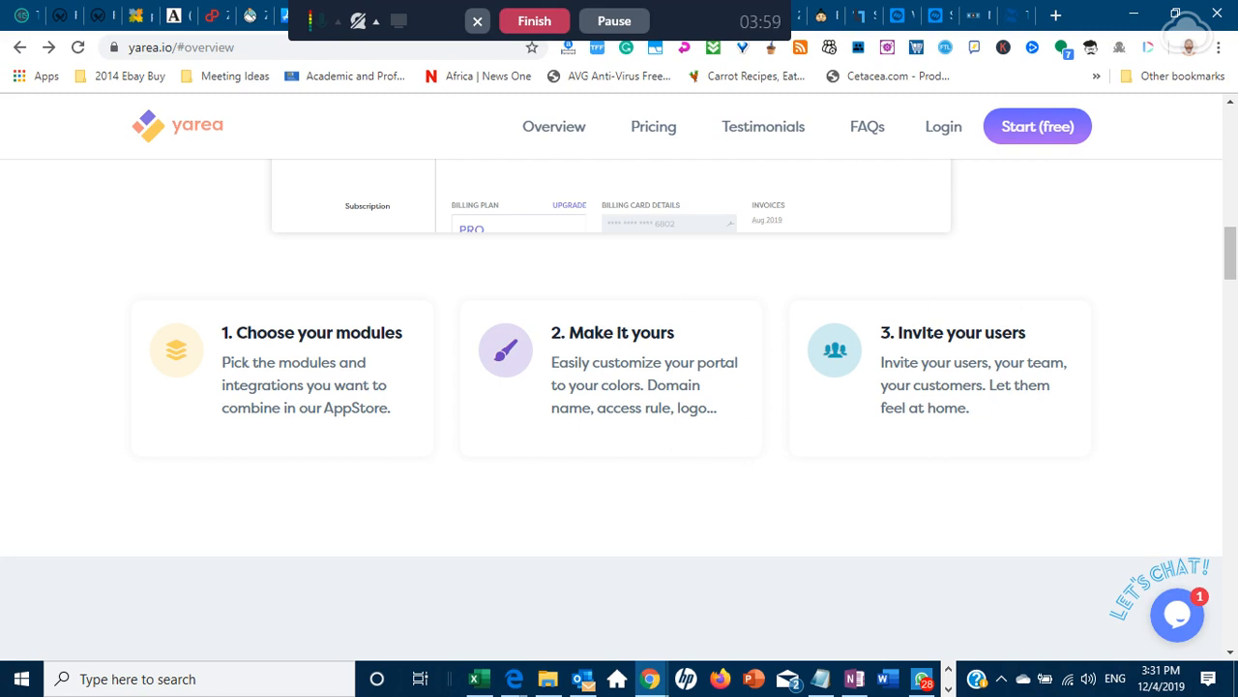
scroll(590, 460, "down", 1)
scroll(603, 467, "up", 3)
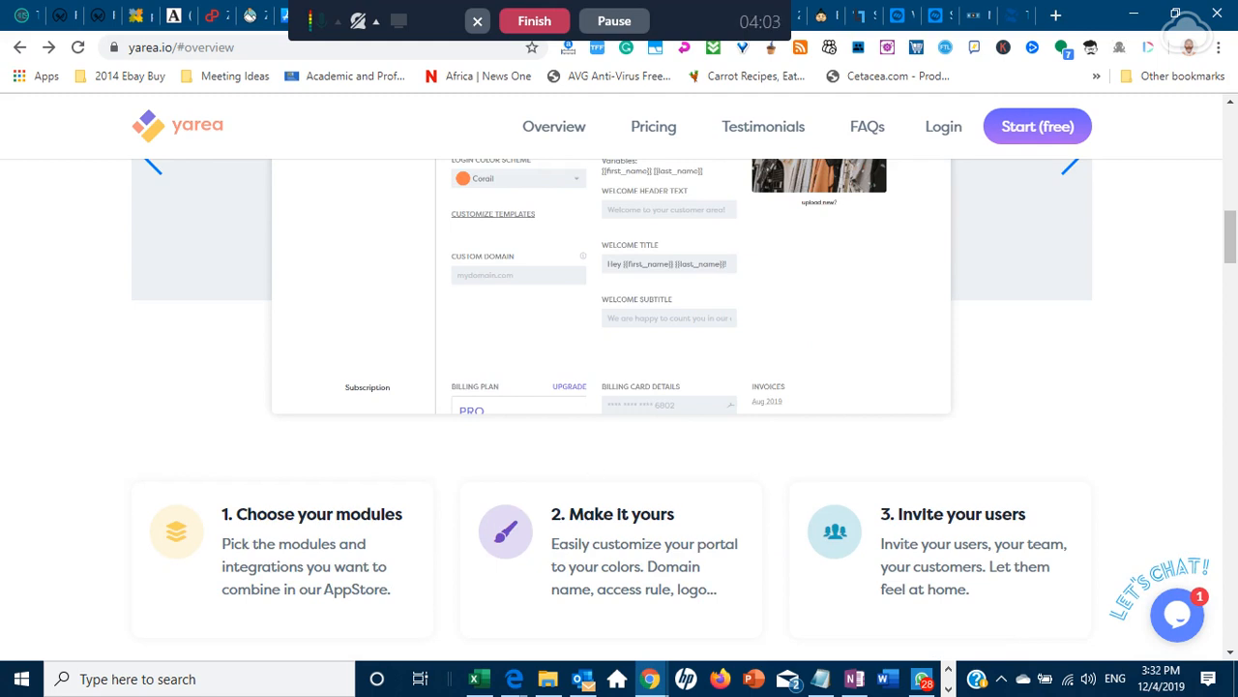
- Read the Delightful Interface and Much more features sections of the overview page
scroll(602, 528, "down", 6)
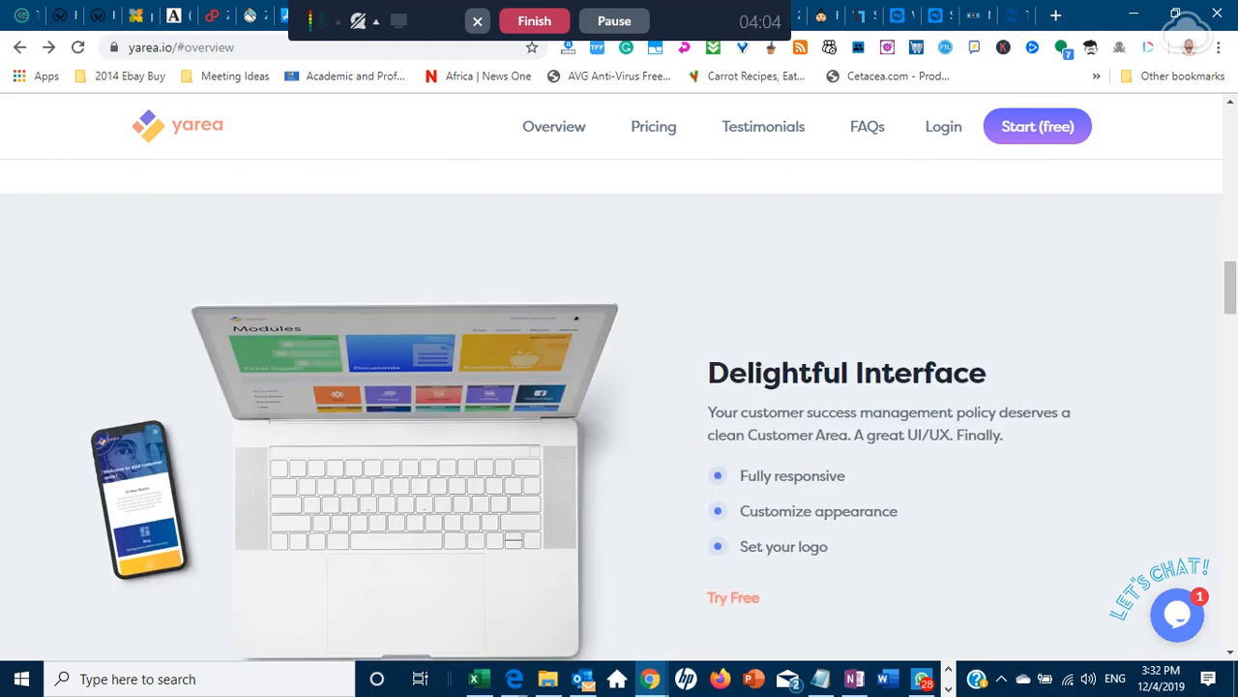
scroll(777, 414, "down", 1)
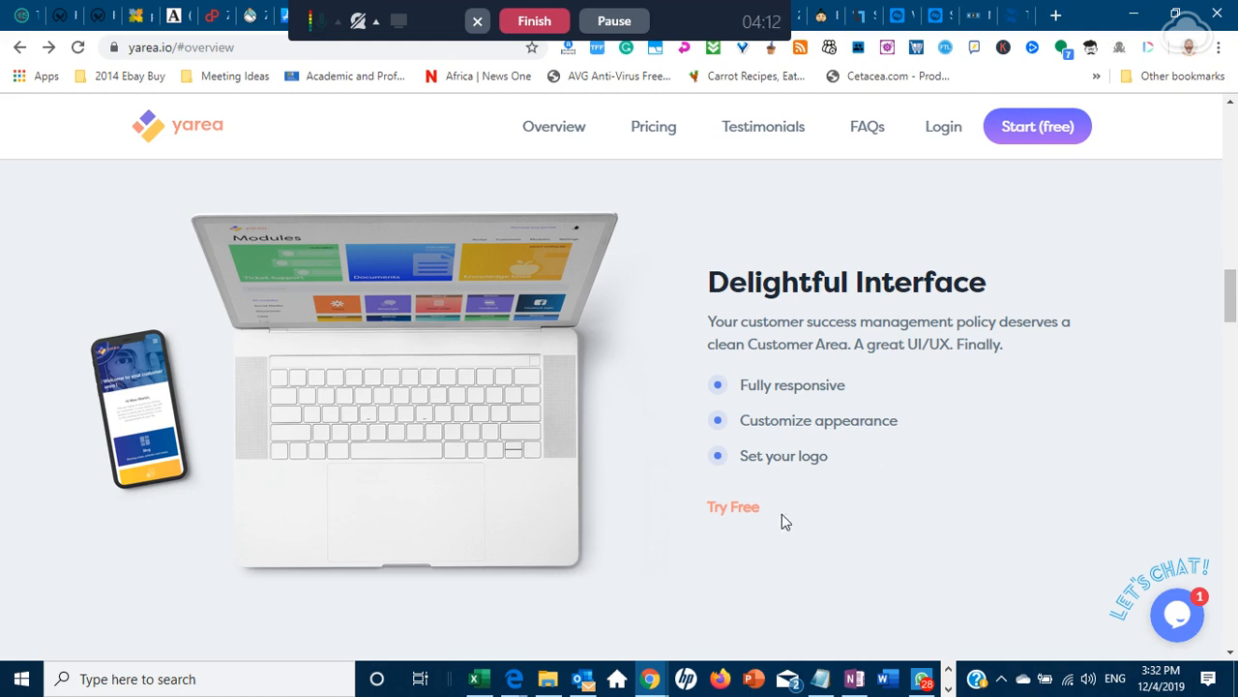
scroll(638, 538, "down", 5)
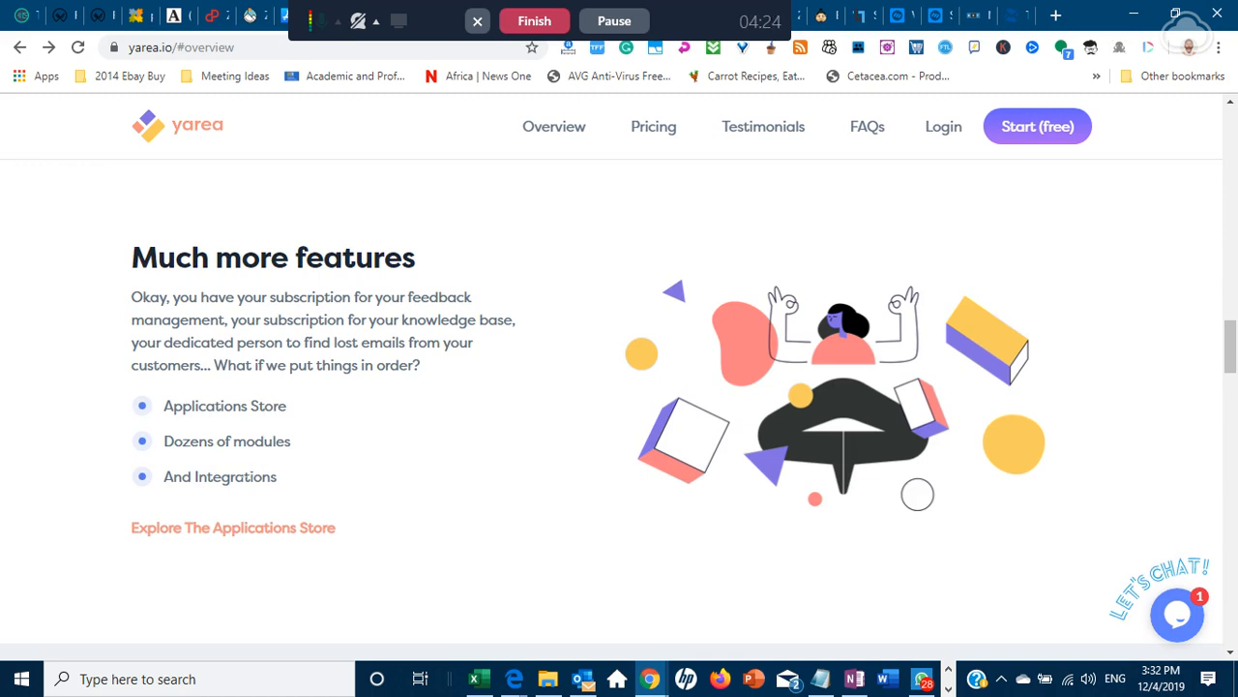
- Examine the yearly pricing and compare the modules, users, storage and branding options of the Starter, Growing Business and Pro plans
scroll(320, 465, "down", 5)
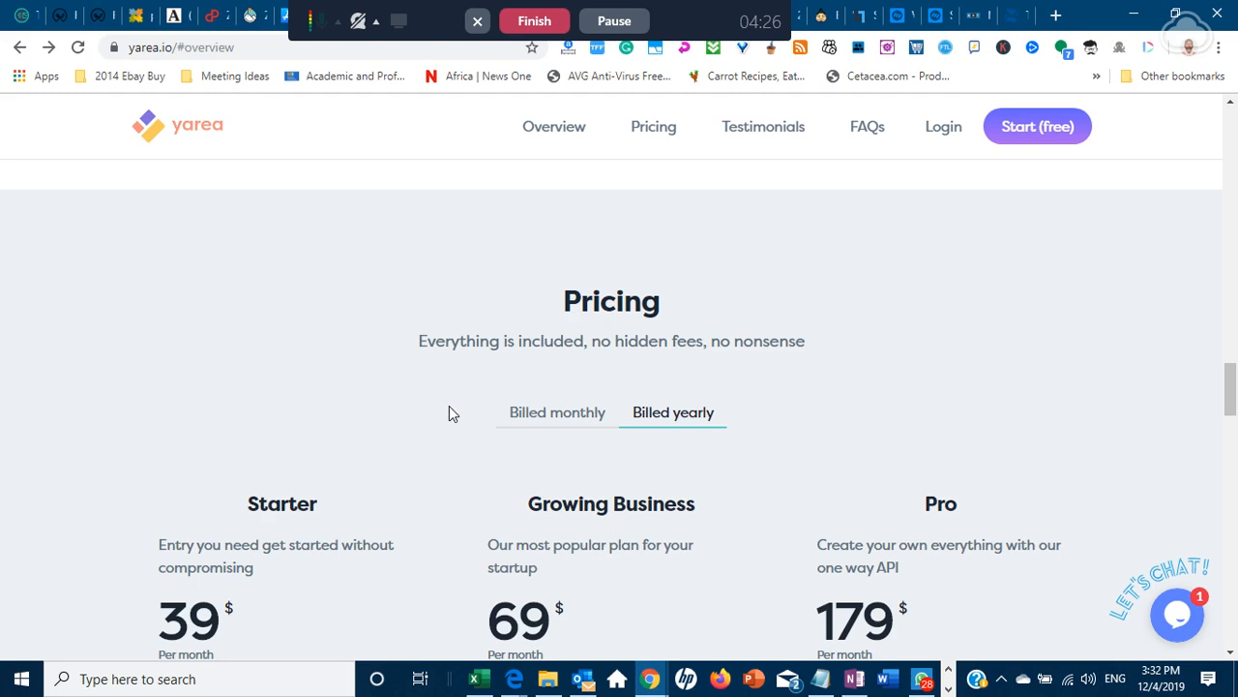
scroll(435, 429, "up", 2)
scroll(450, 437, "down", 5)
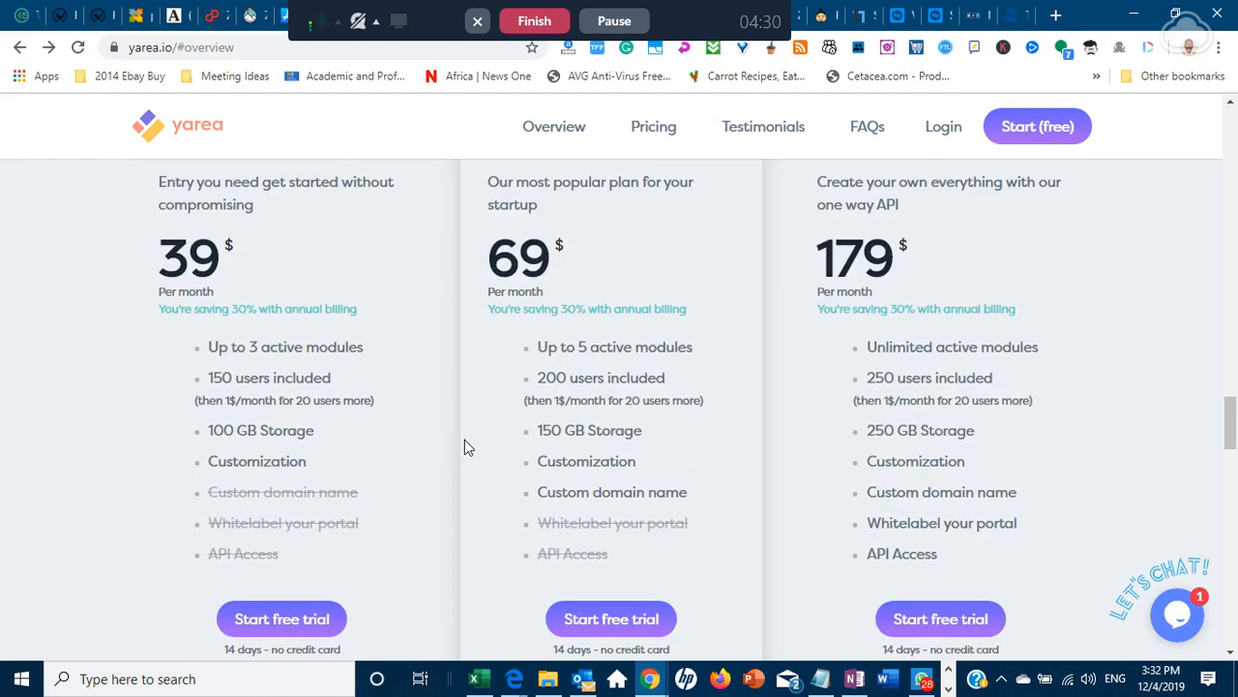
scroll(435, 496, "up", 3)
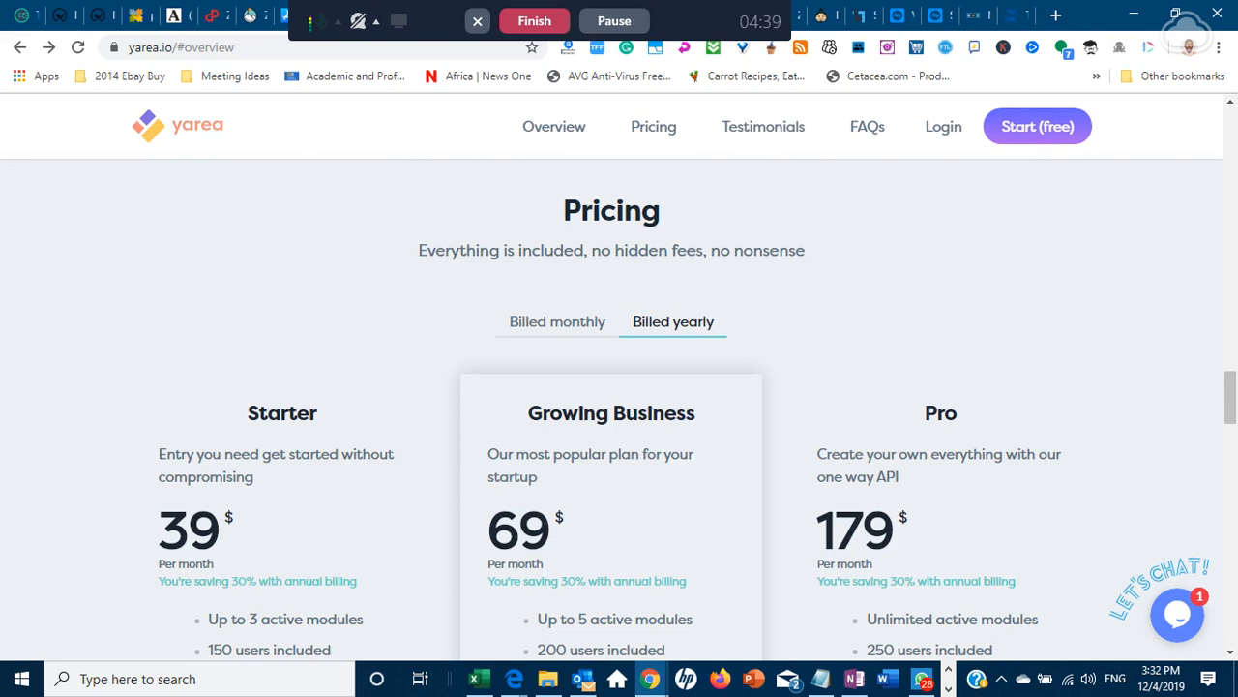
scroll(494, 499, "down", 3)
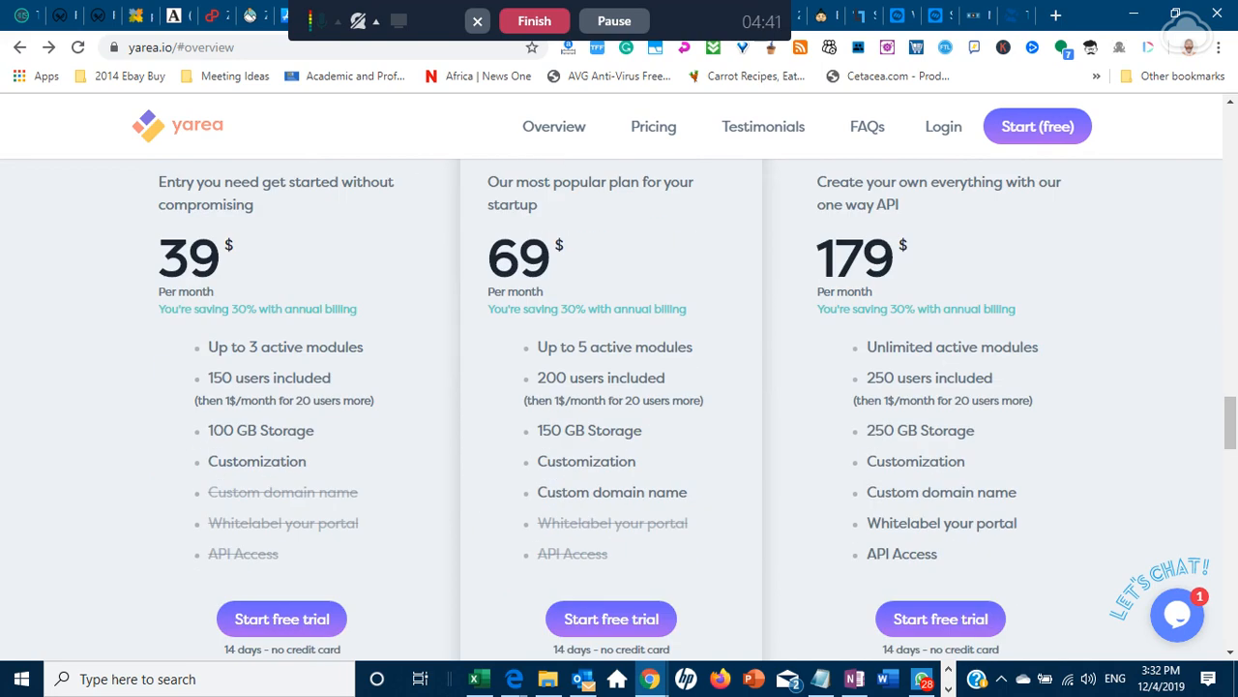
scroll(581, 431, "up", 1)
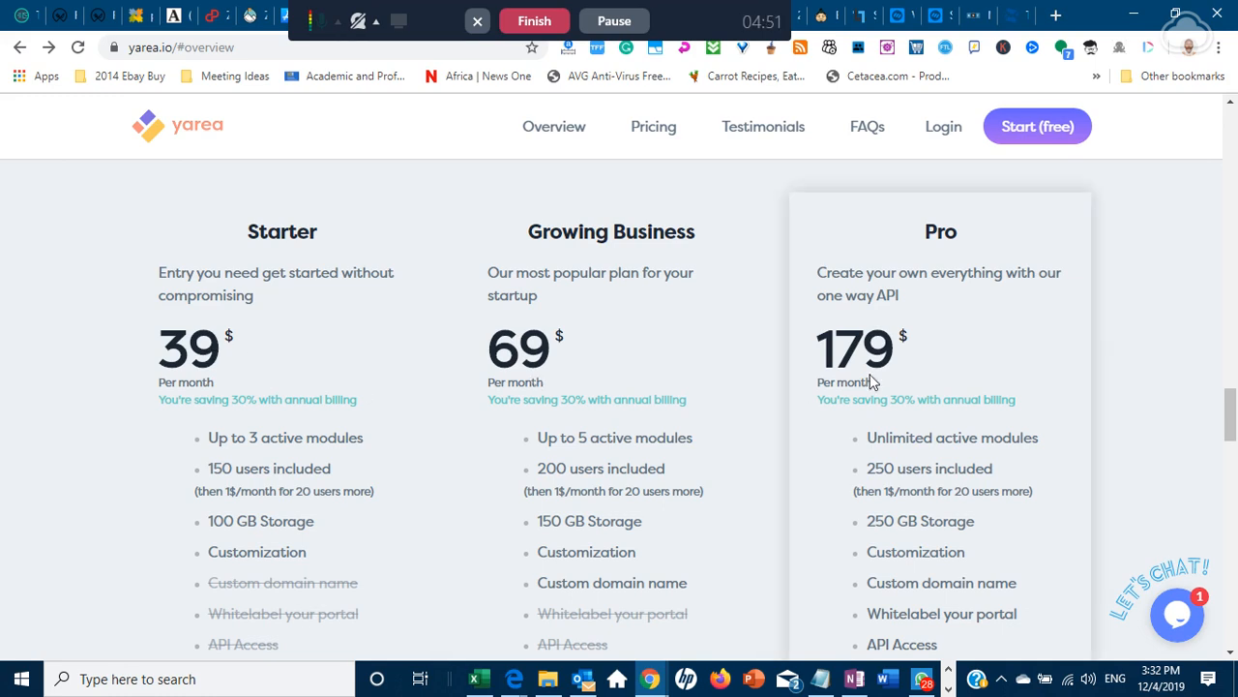
scroll(741, 443, "down", 1)
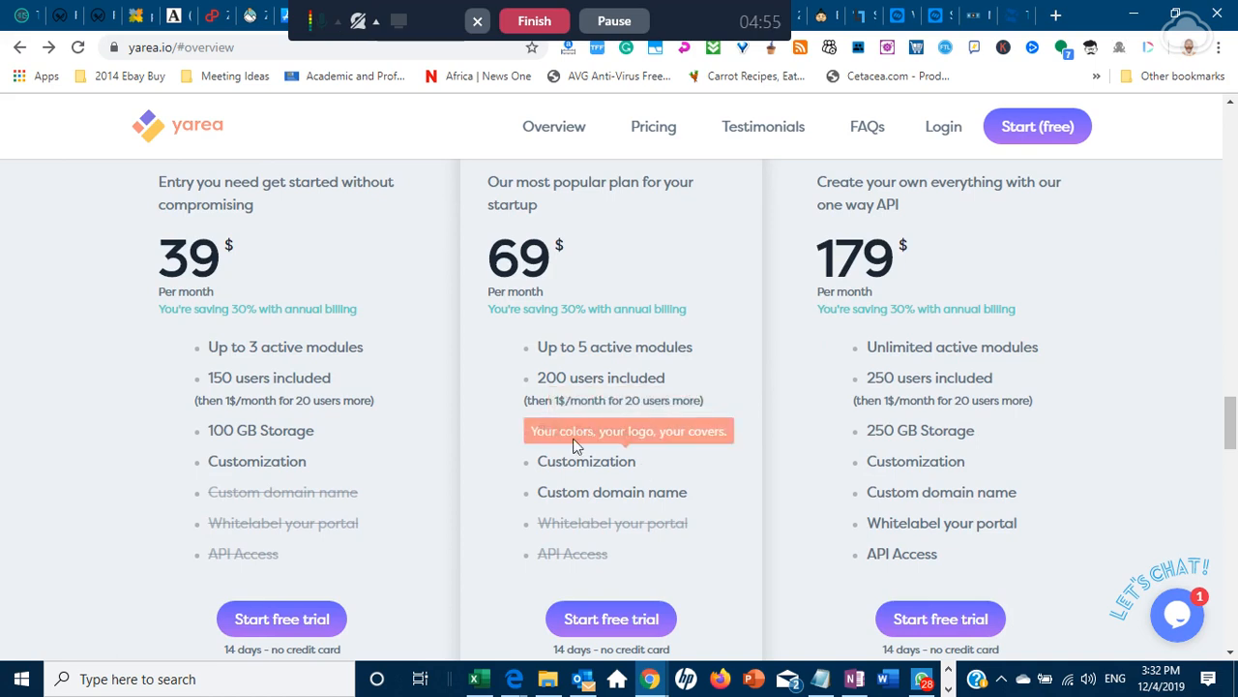
mouse_move(548, 391)
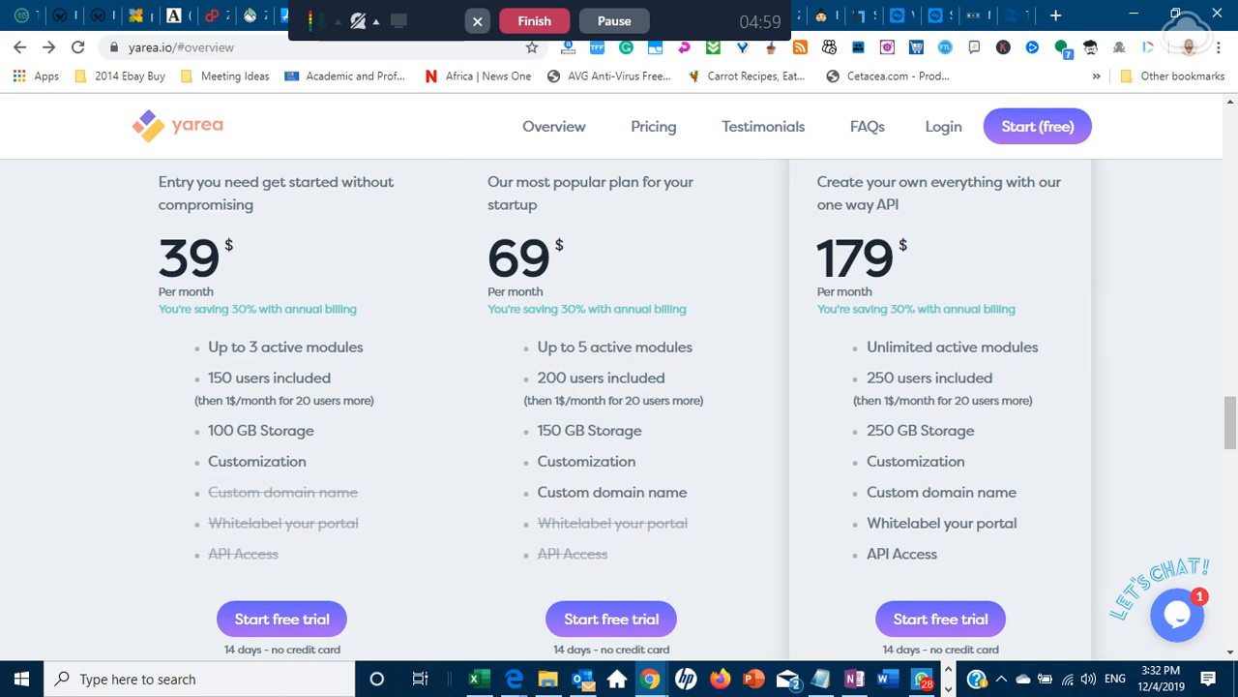
scroll(927, 293, "up", 1)
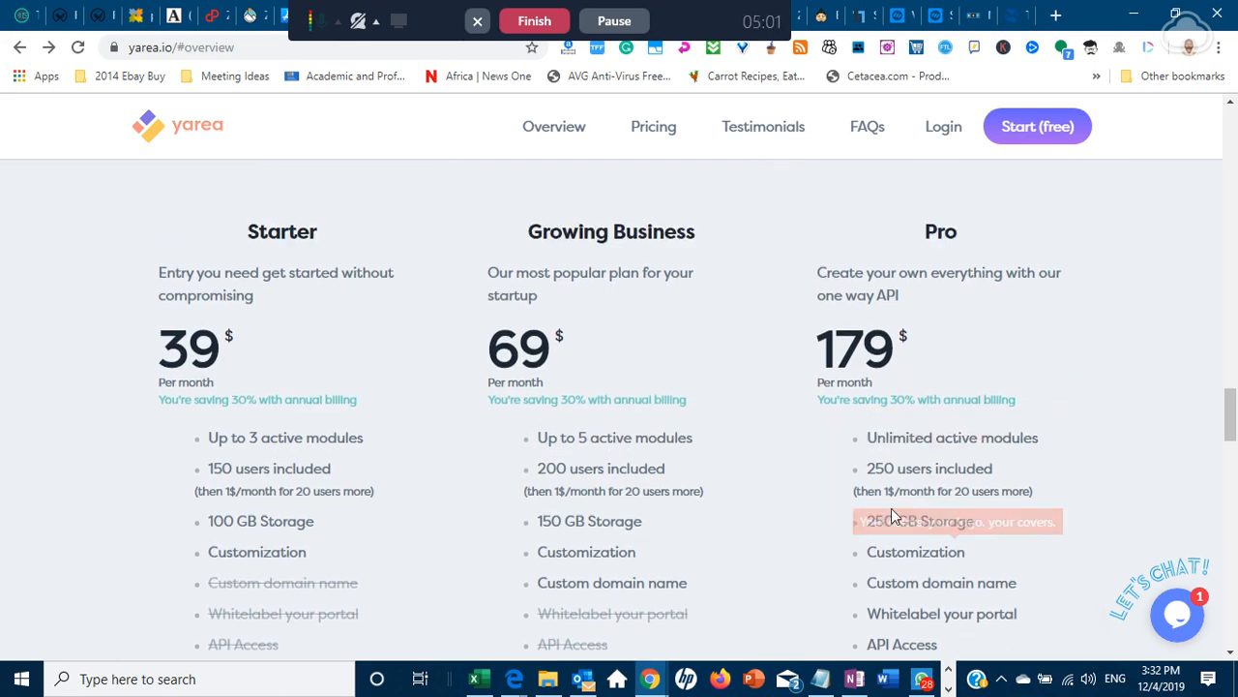
scroll(888, 494, "down", 1)
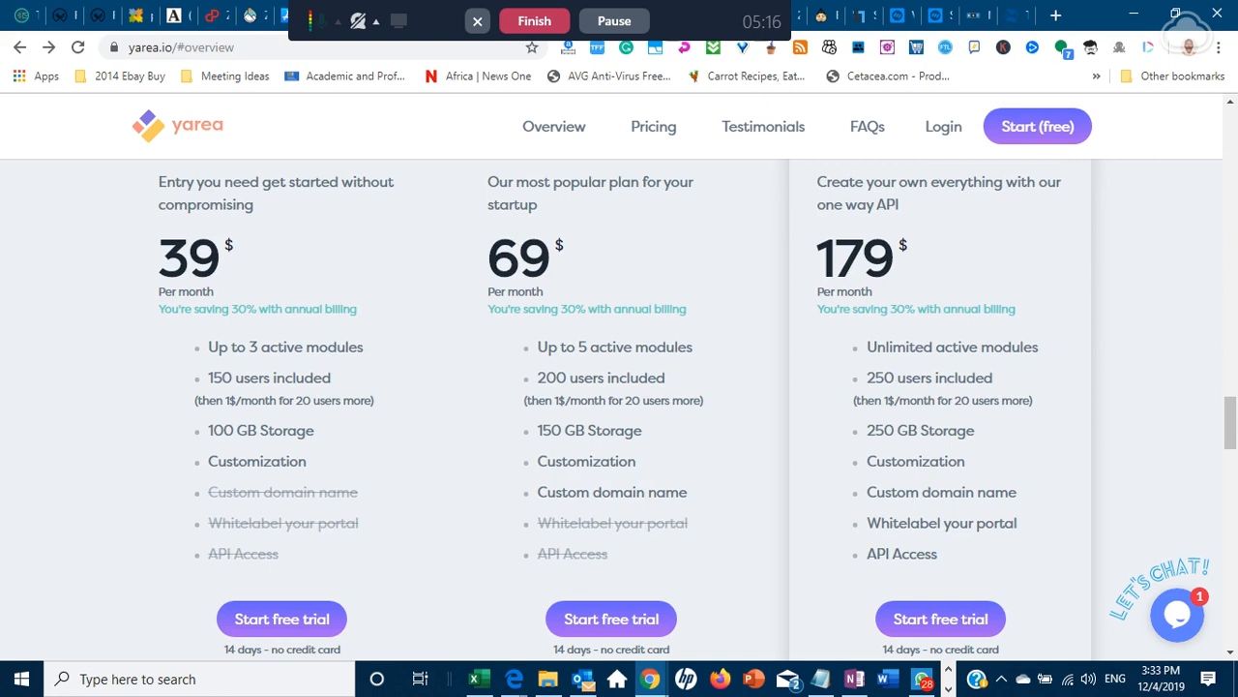
scroll(822, 553, "up", 1)
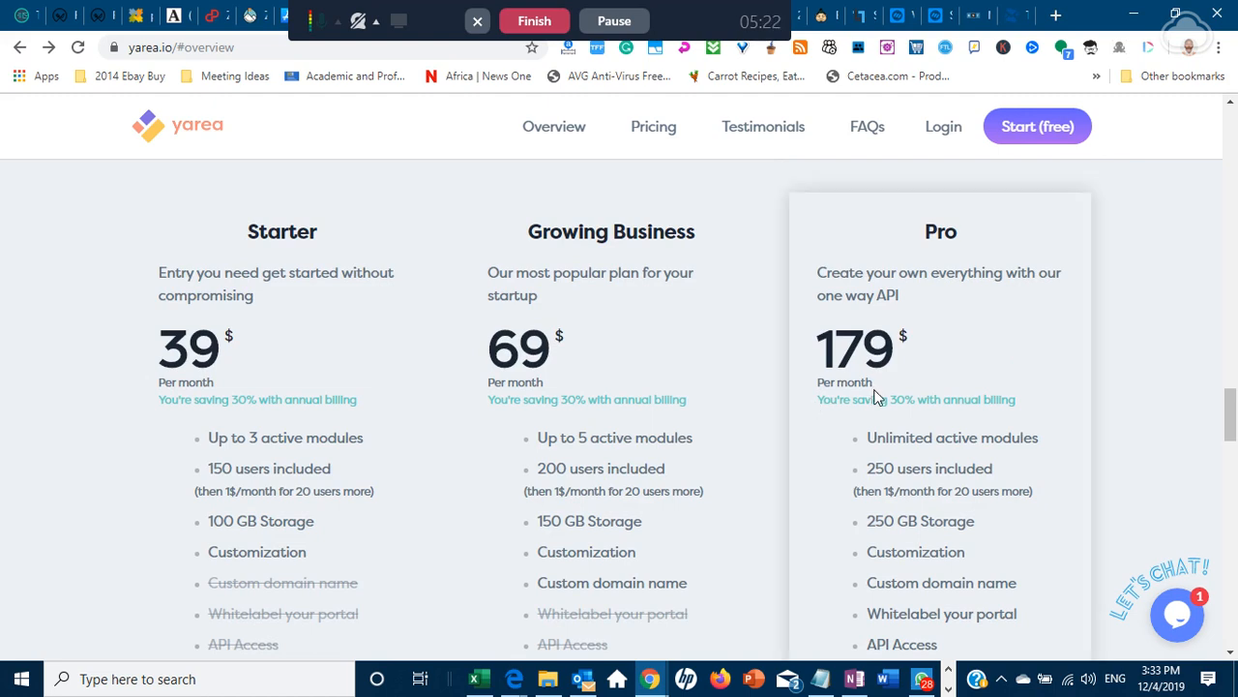
scroll(851, 437, "down", 1)
scroll(852, 437, "up", 1)
scroll(897, 417, "down", 1)
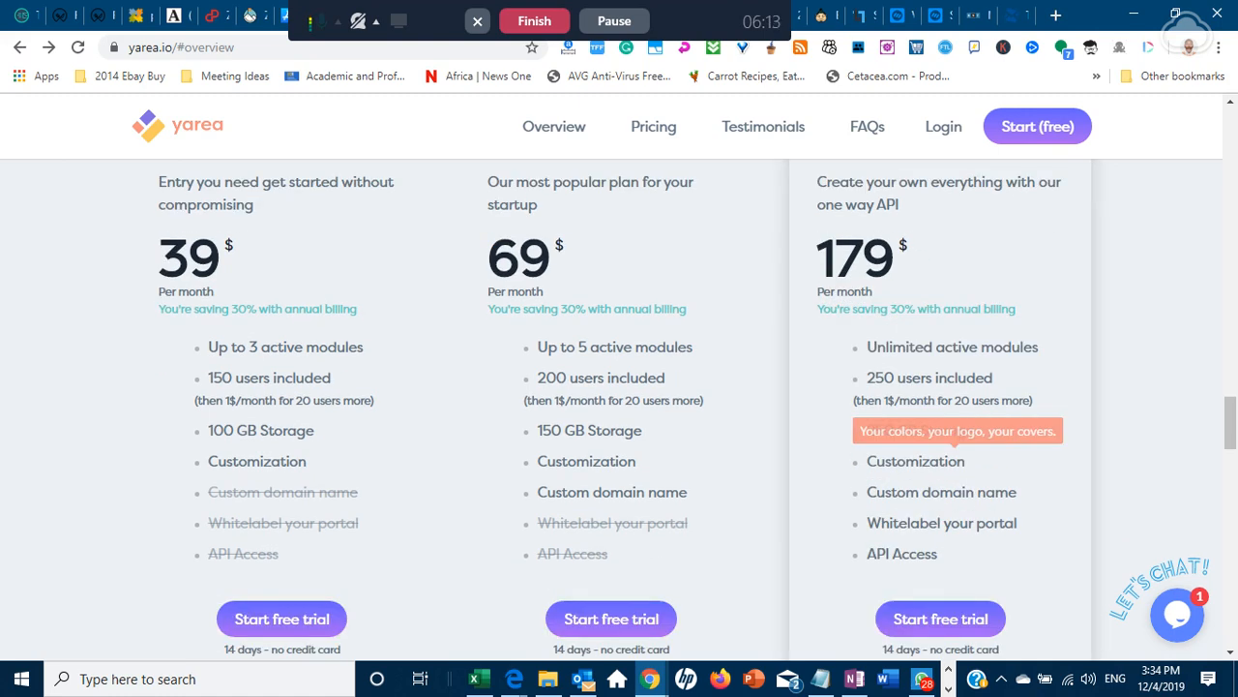
scroll(929, 465, "up", 1)
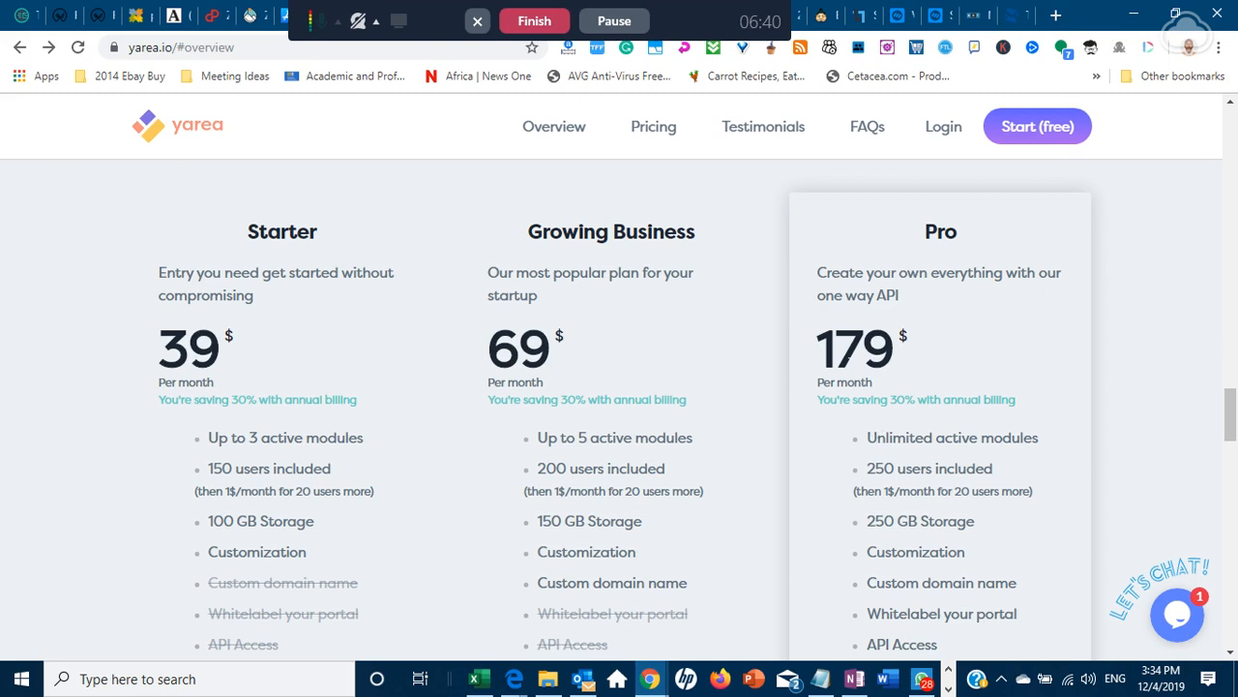
left_click(615, 21)
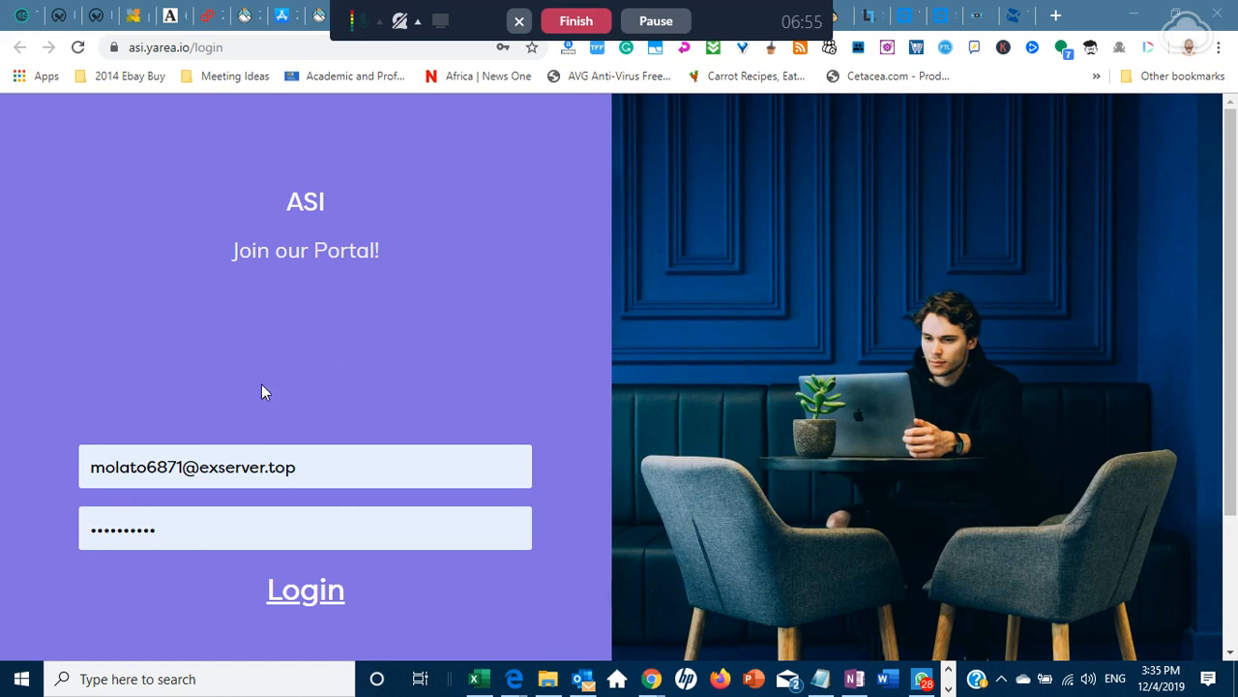
- Log in to the ASI member portal with the prefilled credentials and dismiss the incoming e-mail notification
left_click(300, 593)
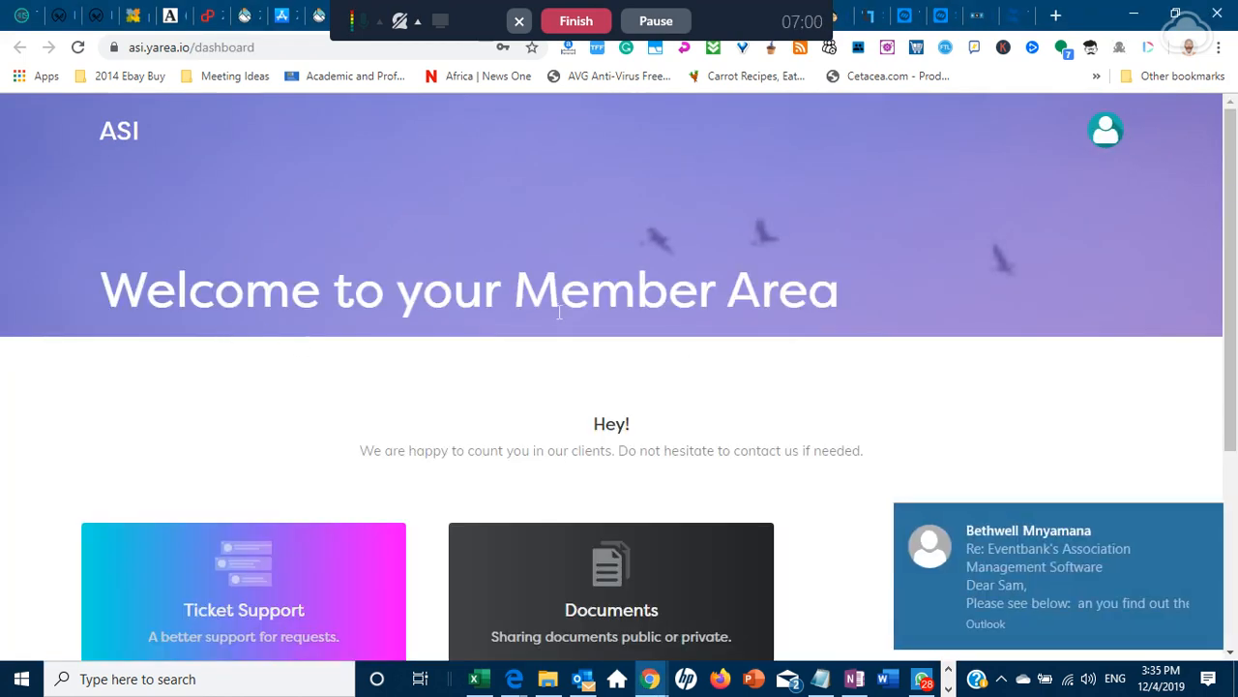
left_click(1207, 522)
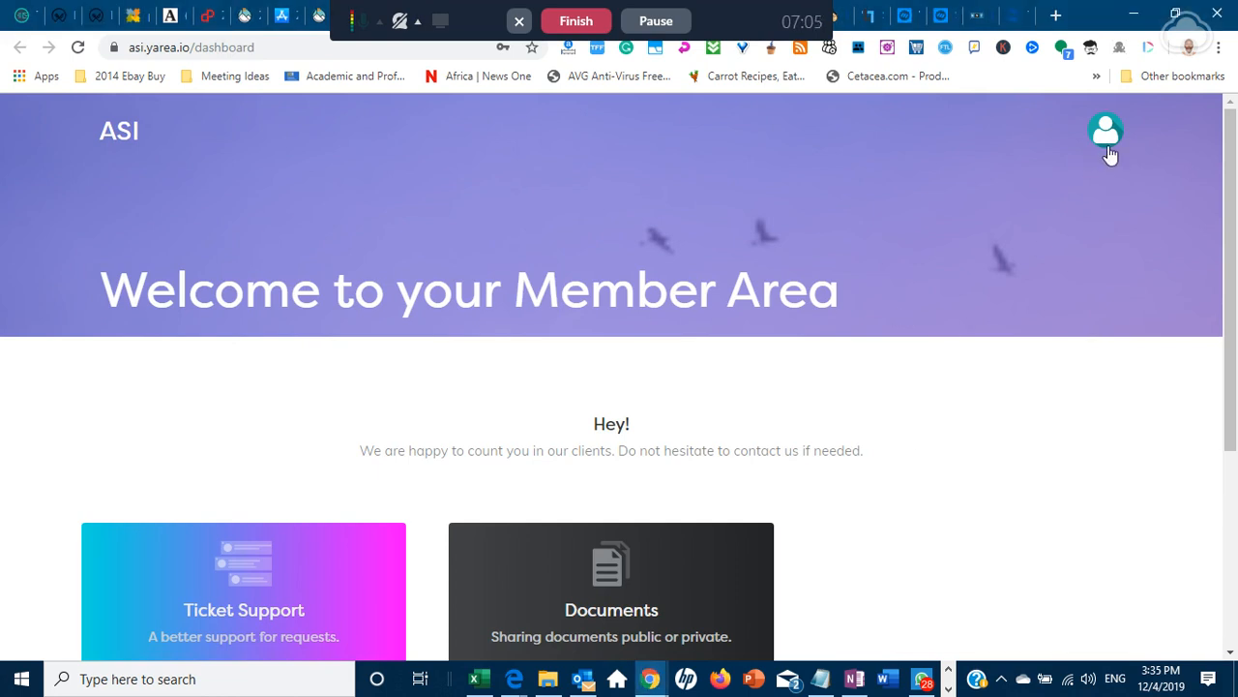
- Look over the modules on the member area dashboard and open Ticket Support
scroll(603, 445, "down", 2)
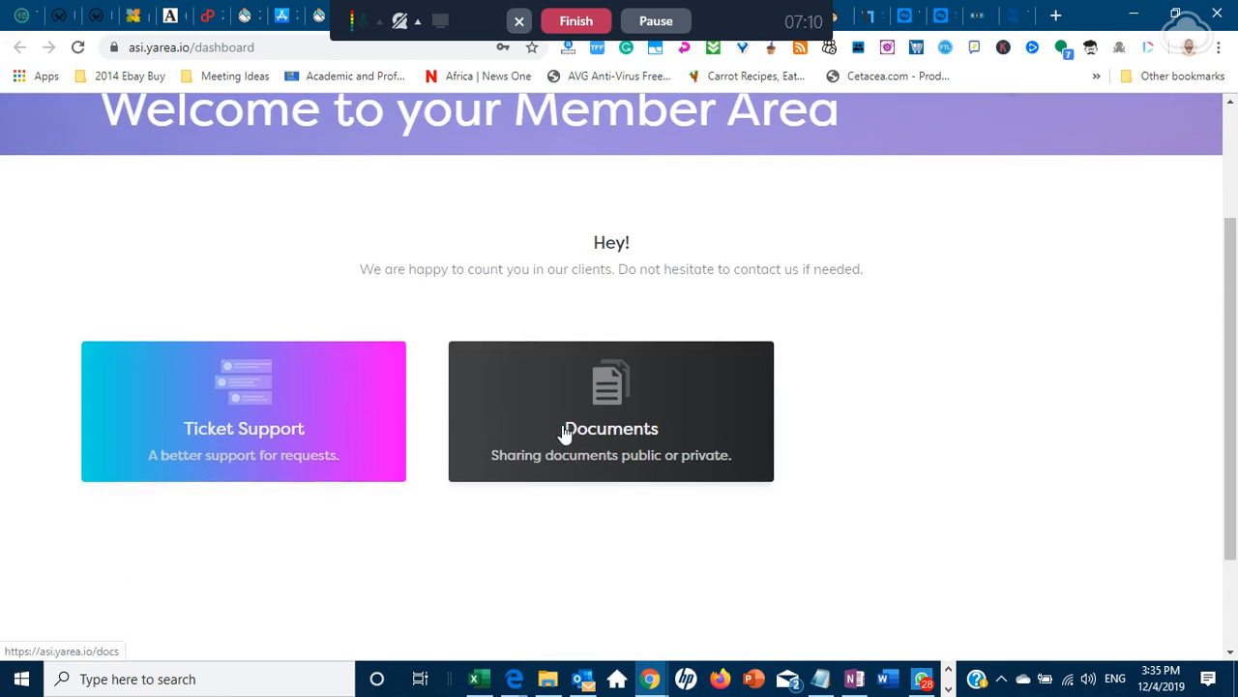
scroll(536, 378, "up", 2)
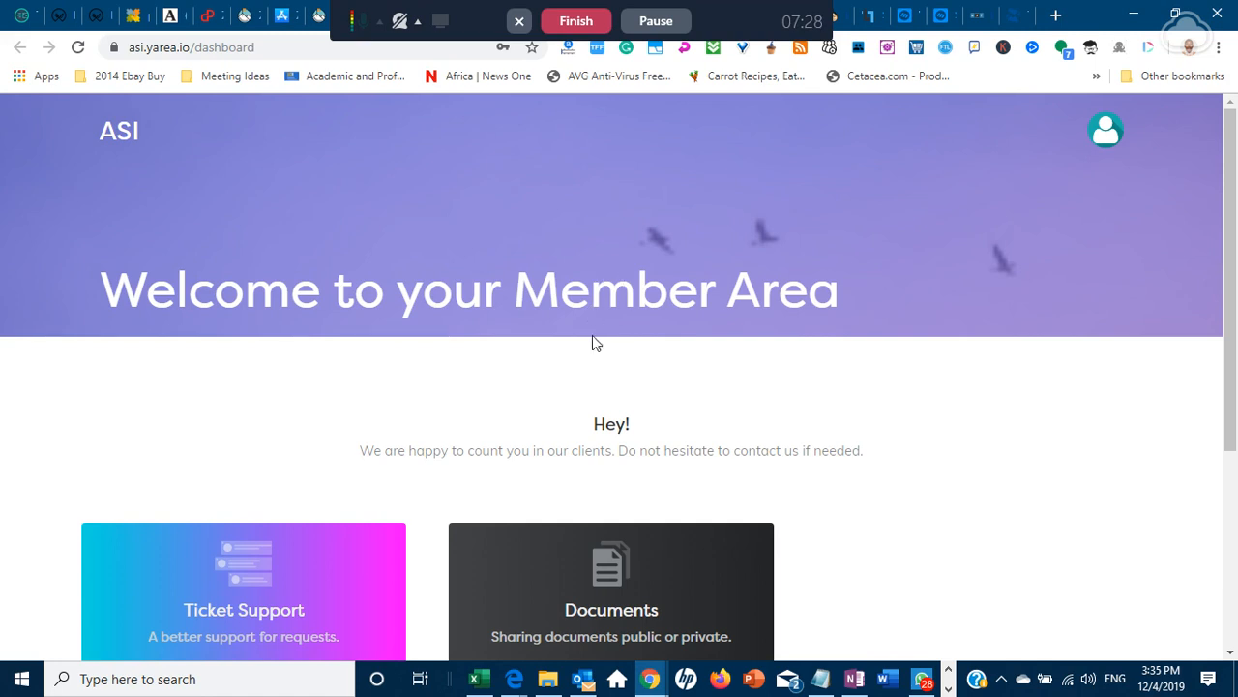
scroll(606, 317, "down", 2)
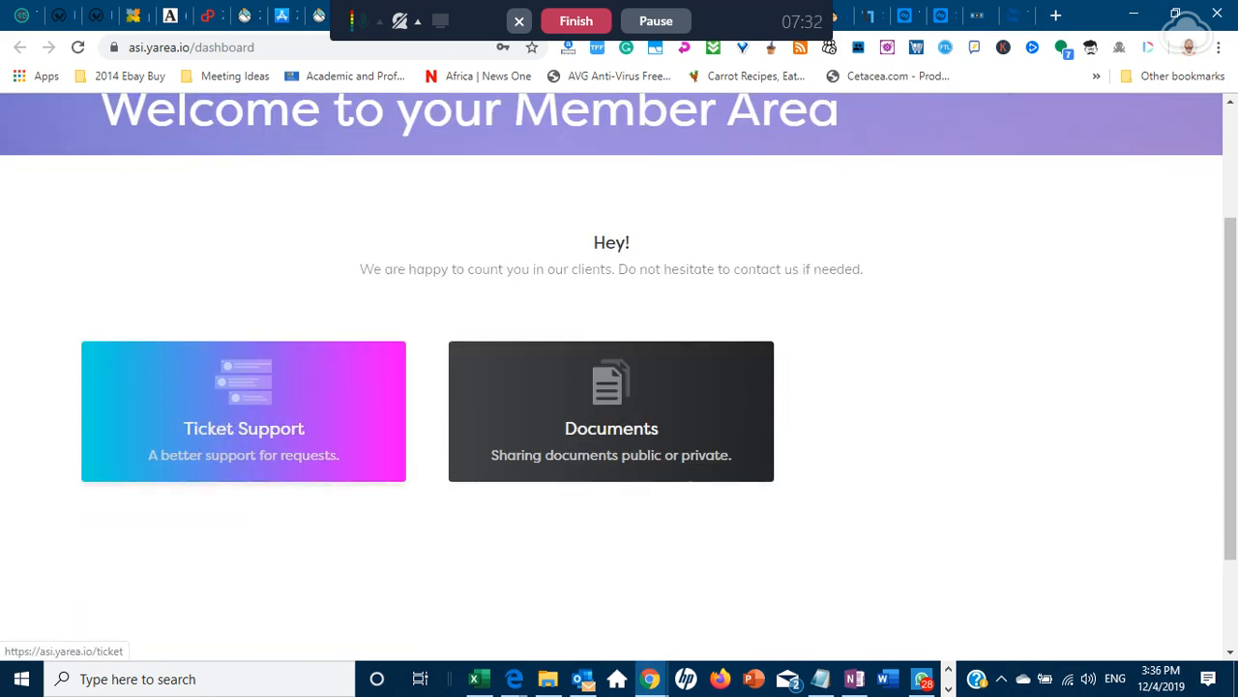
scroll(262, 427, "up", 2)
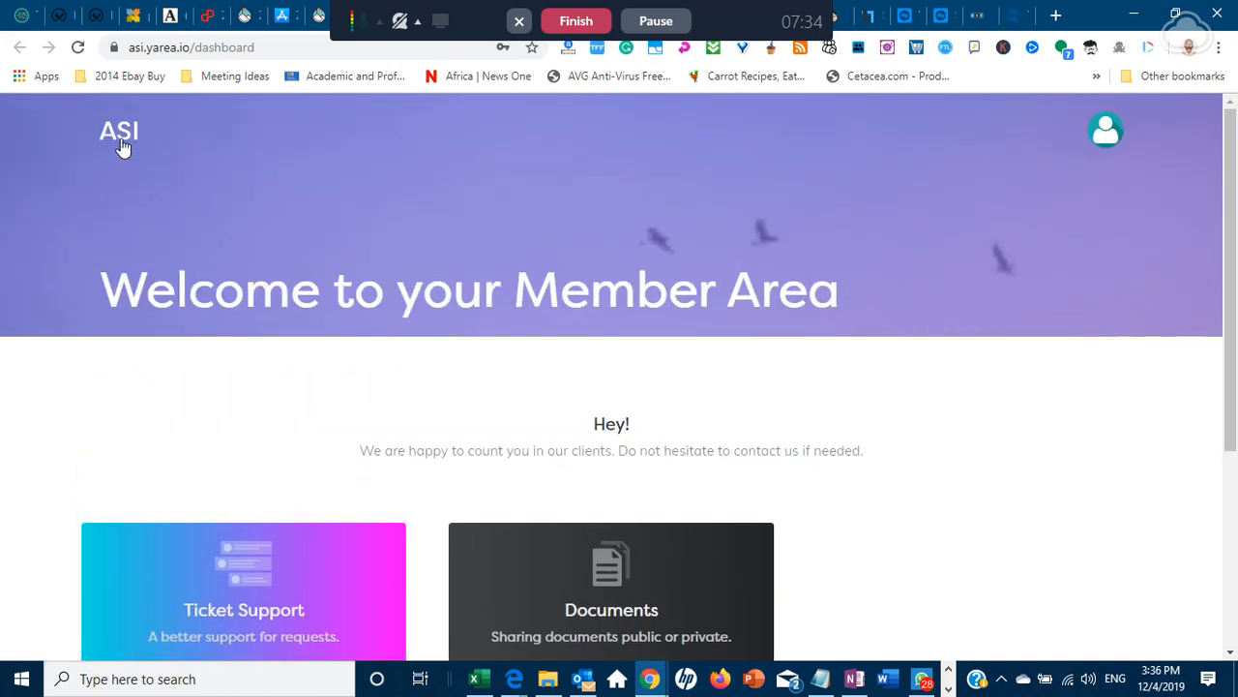
scroll(240, 503, "down", 2)
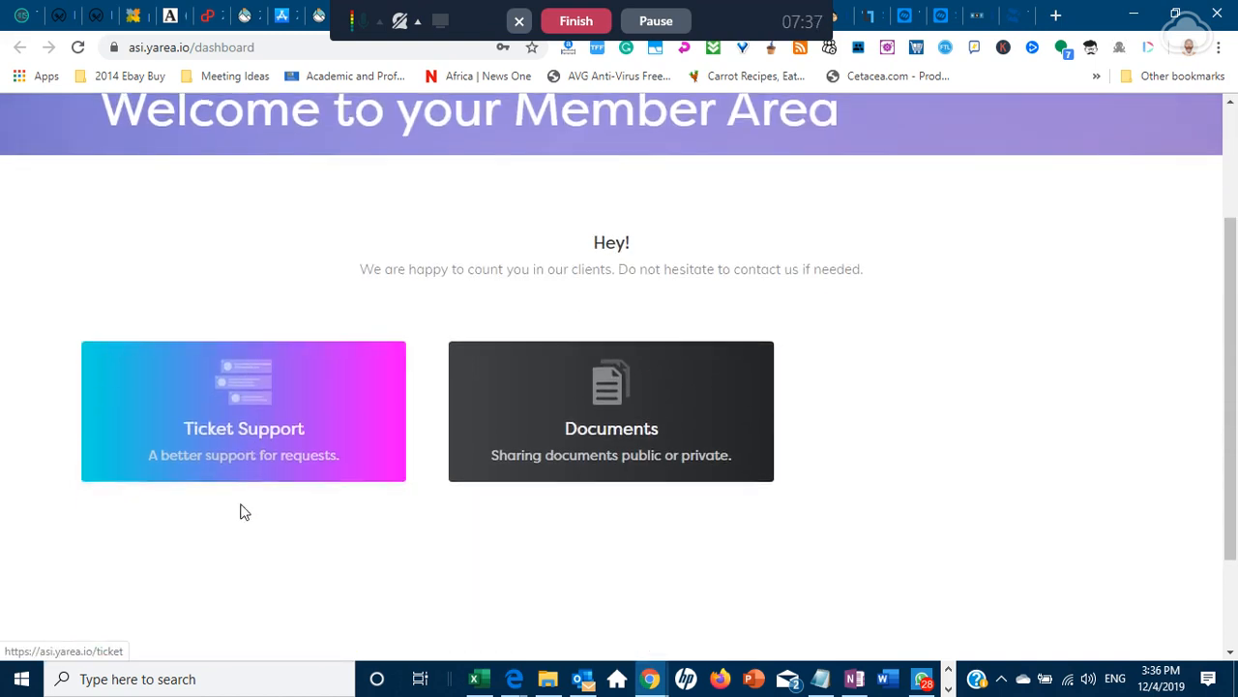
left_click(268, 437)
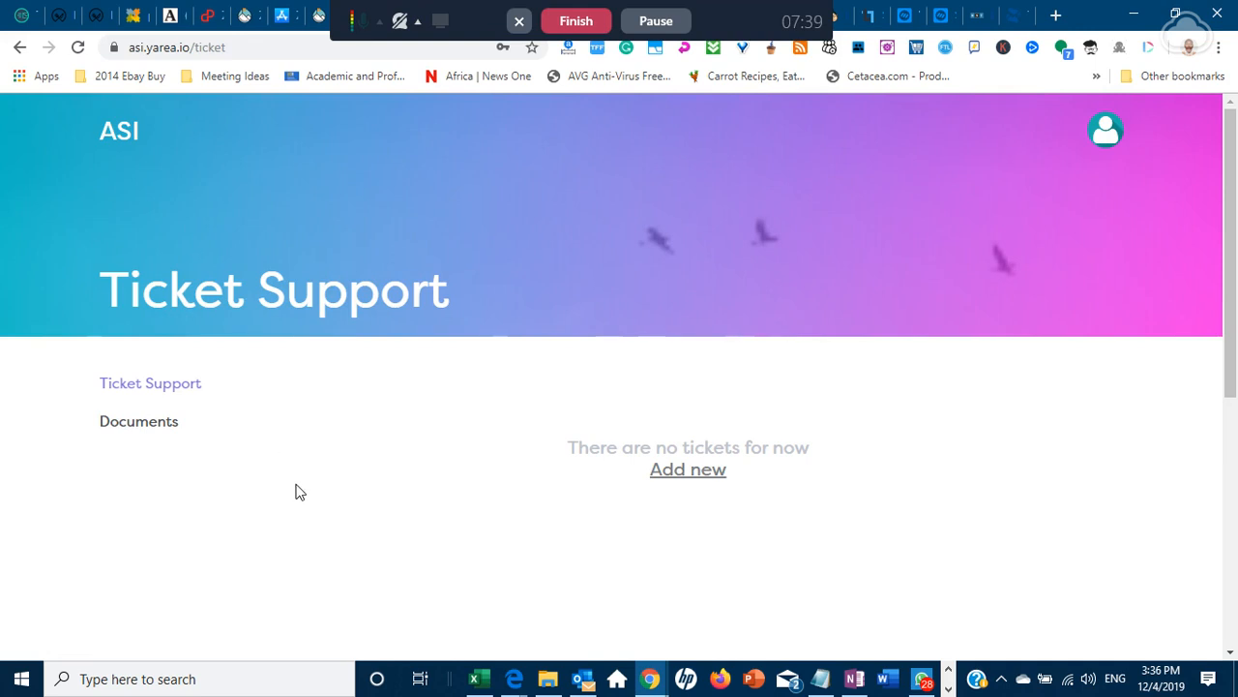
- Open the new ticket form, look over its priority, message and attachment options, and return to the ticket list
left_click(683, 473)
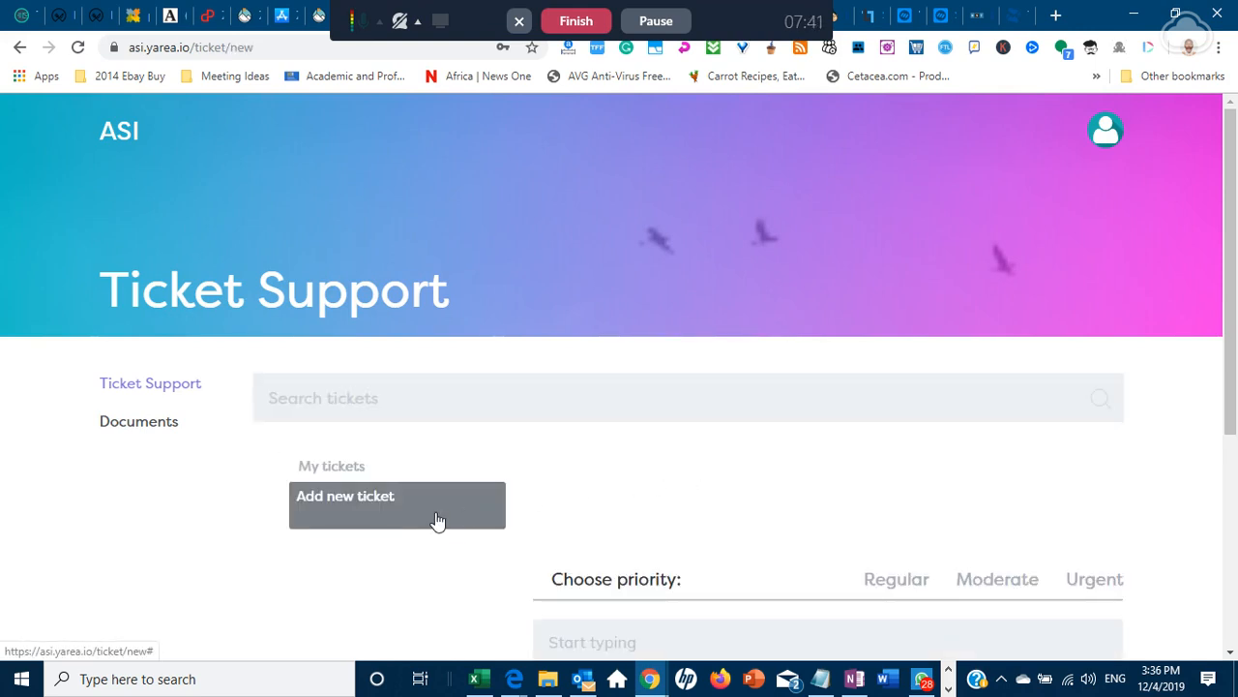
scroll(428, 528, "down", 3)
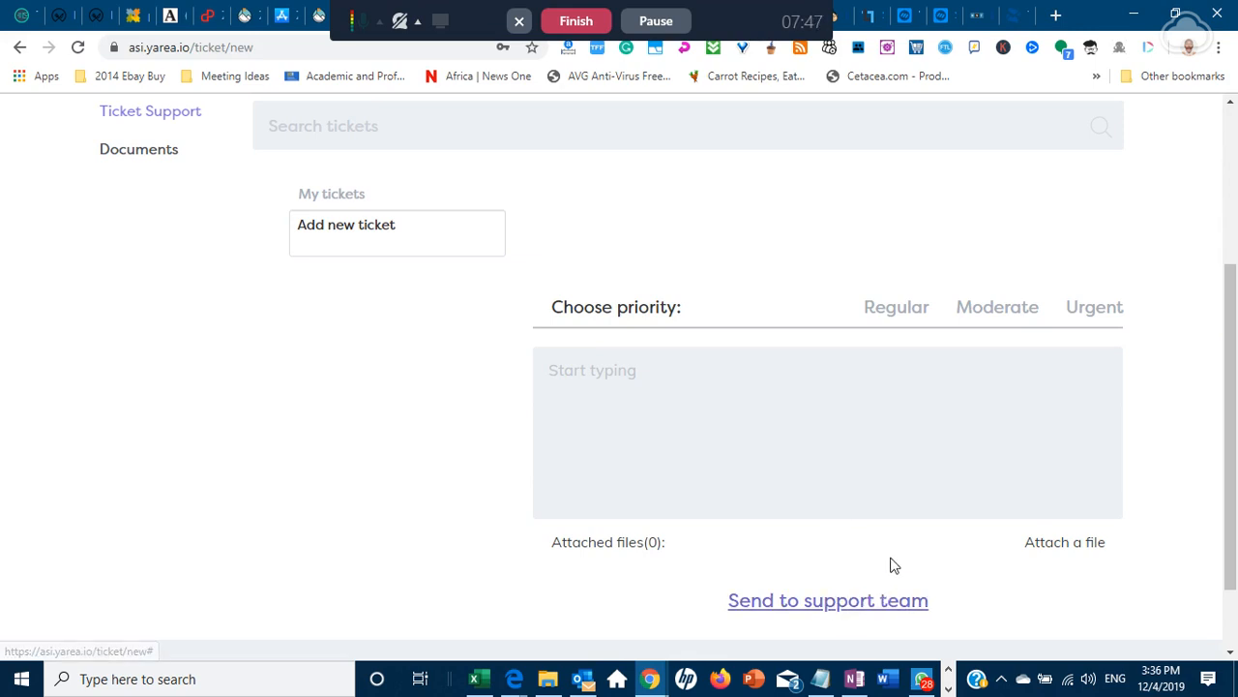
scroll(420, 434, "up", 1)
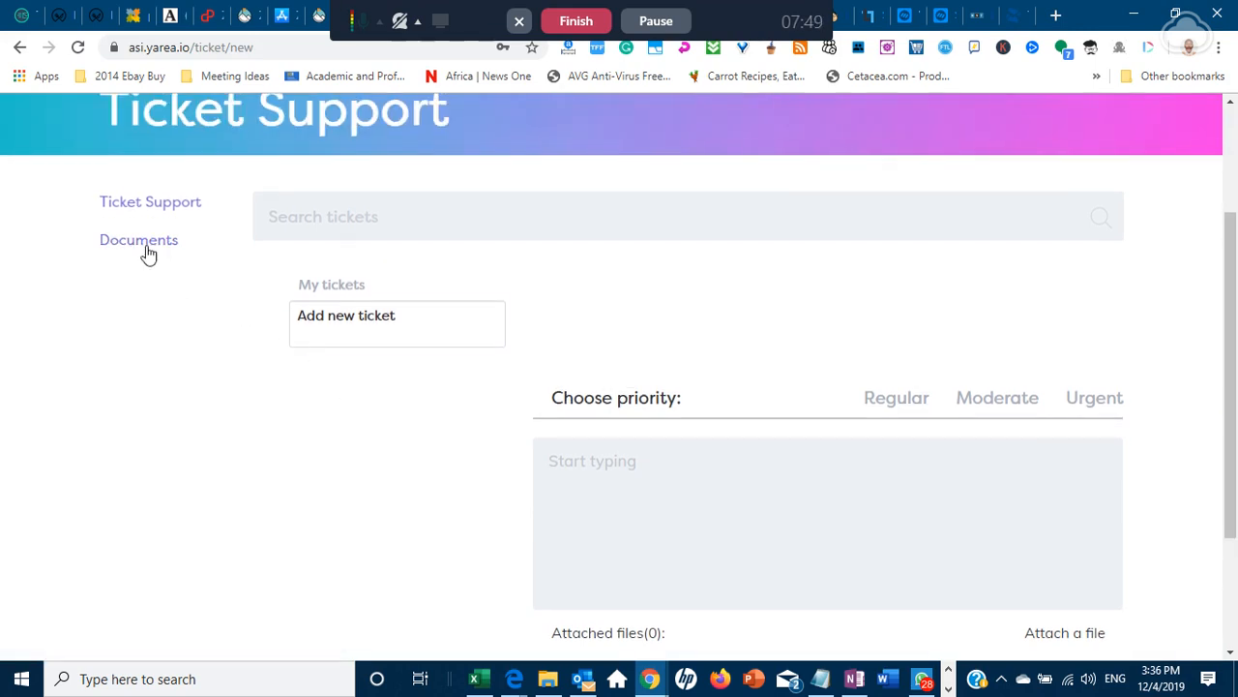
left_click(199, 213)
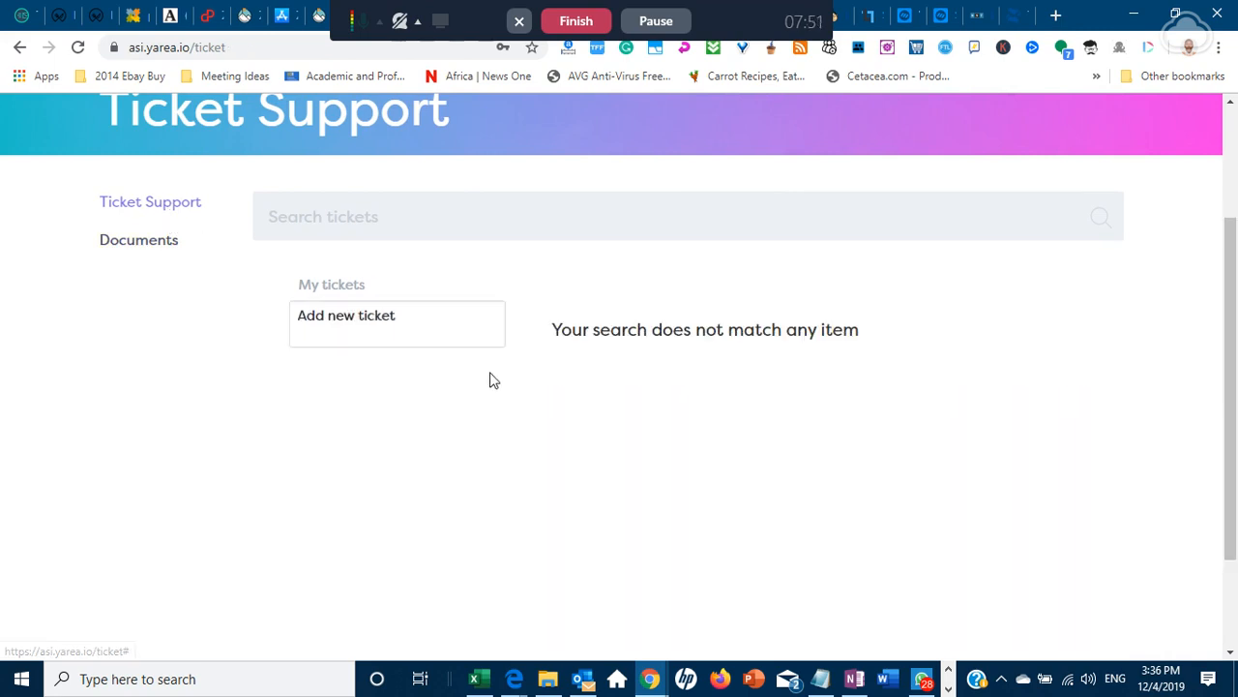
scroll(539, 439, "up", 2)
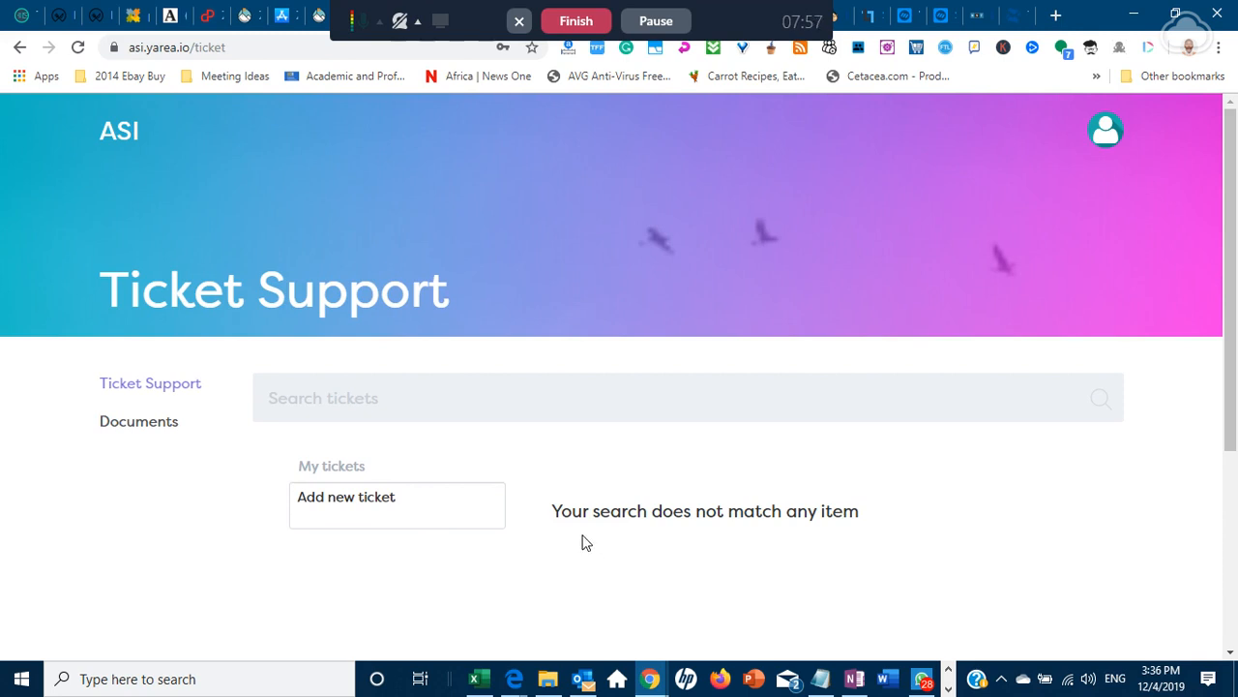
- Look over the Documents module and return to the member area dashboard
left_click(139, 421)
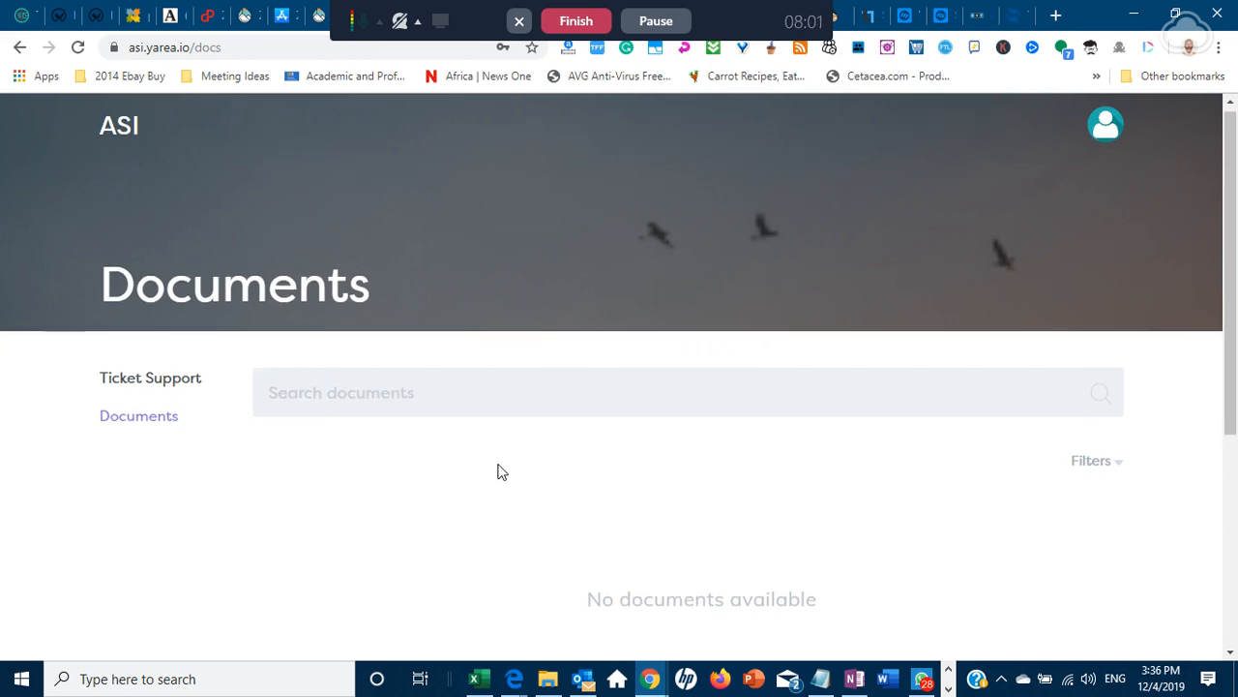
scroll(502, 471, "down", 2)
scroll(581, 514, "down", 2)
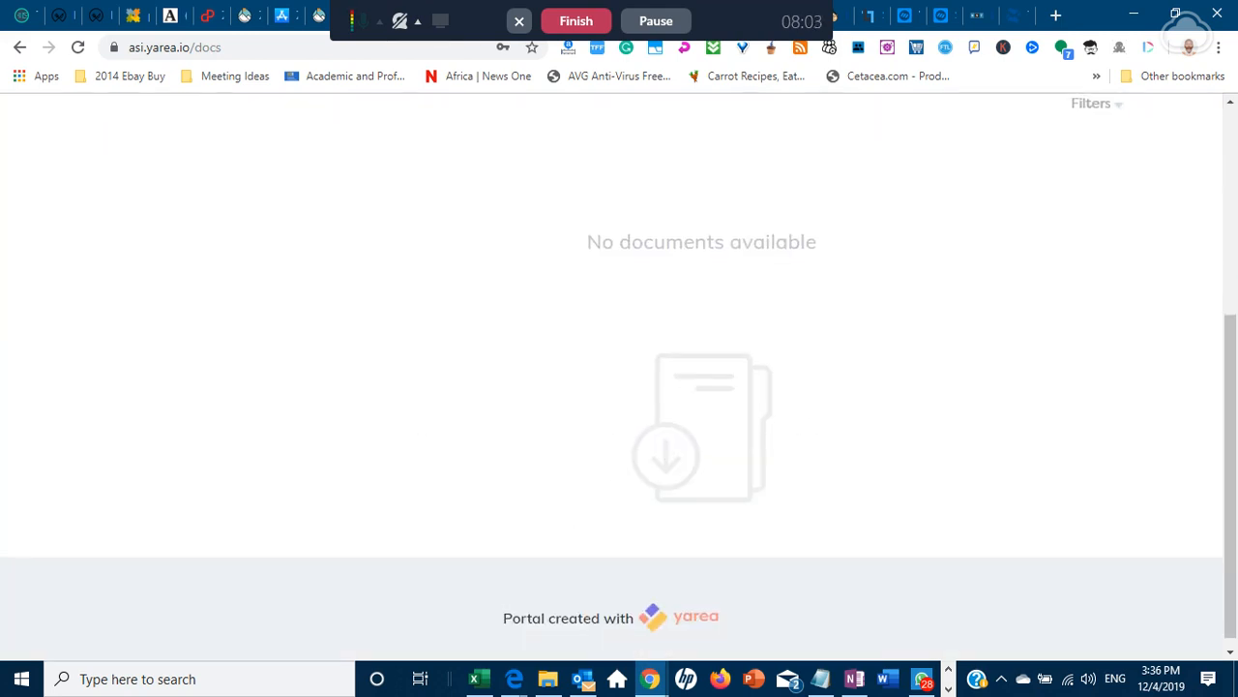
scroll(628, 407, "up", 4)
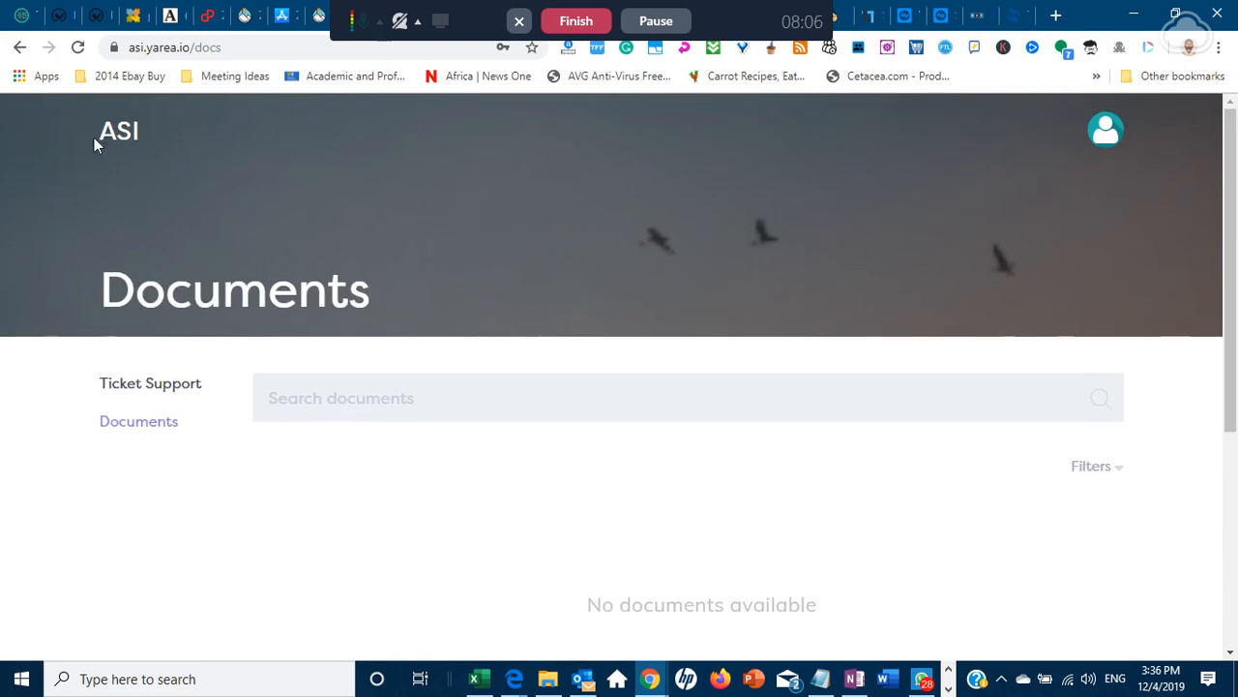
left_click(104, 135)
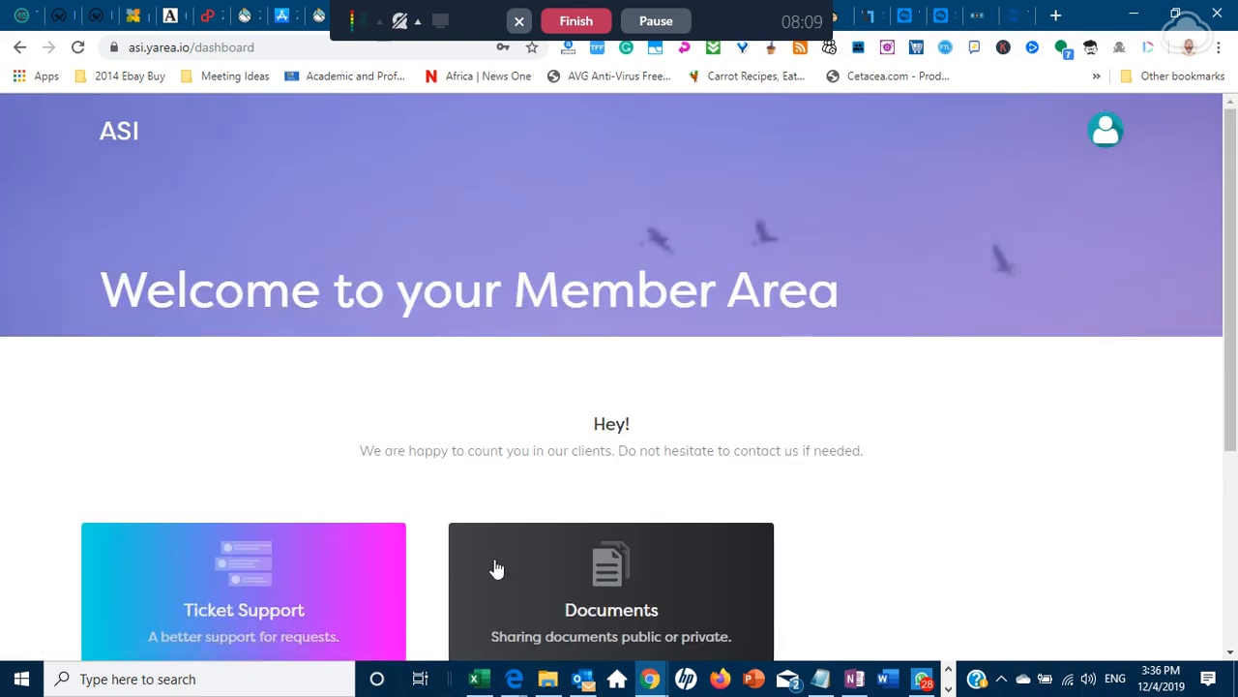
scroll(553, 556, "down", 2)
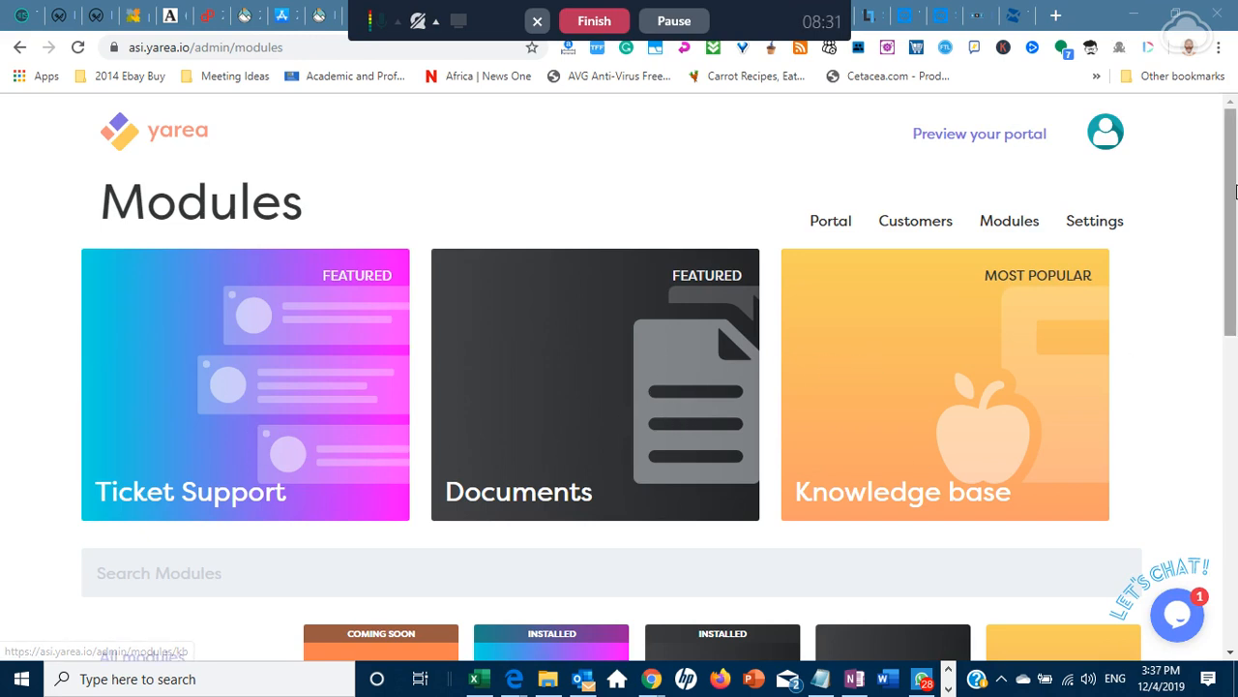
- Browse the admin's available modules and filter them by the CRM and Core categories
scroll(1237, 191, "down", 5)
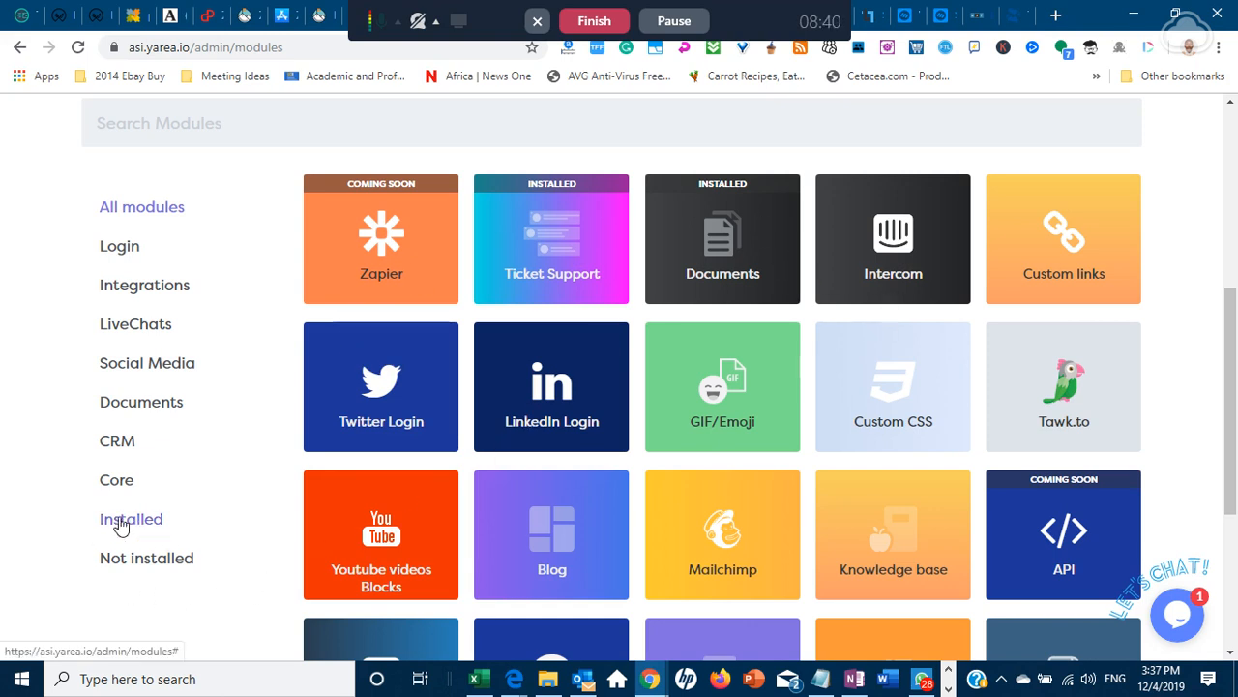
left_click(117, 447)
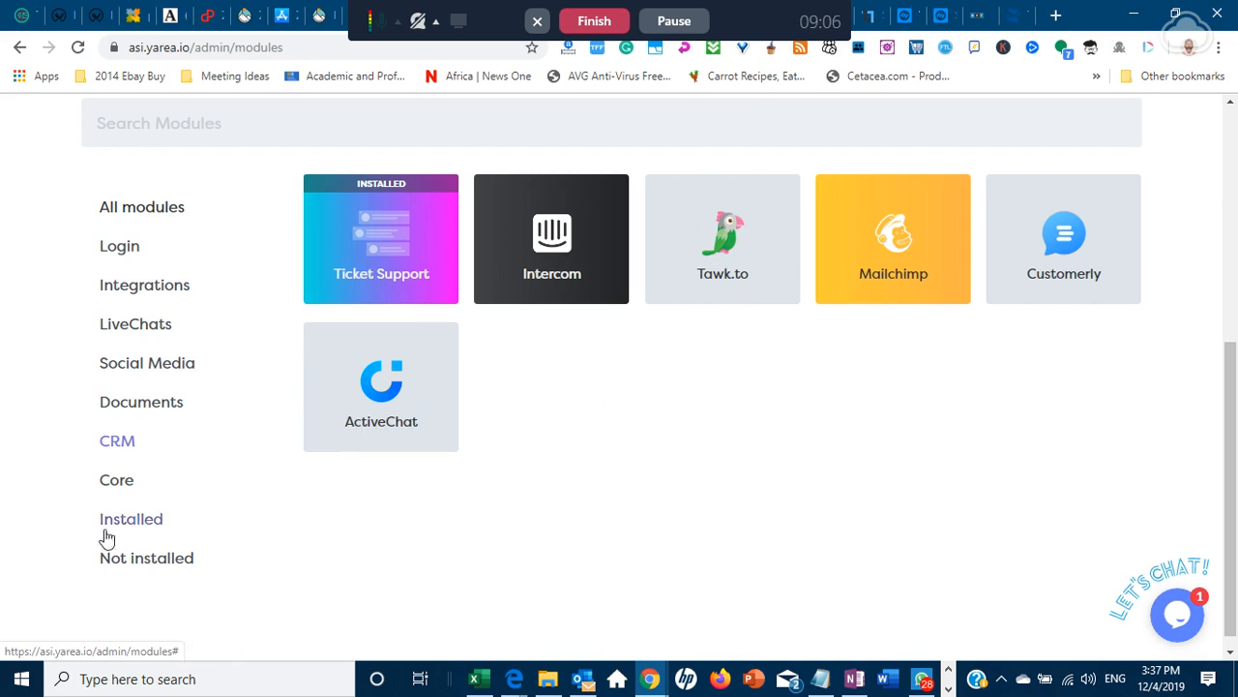
left_click(118, 486)
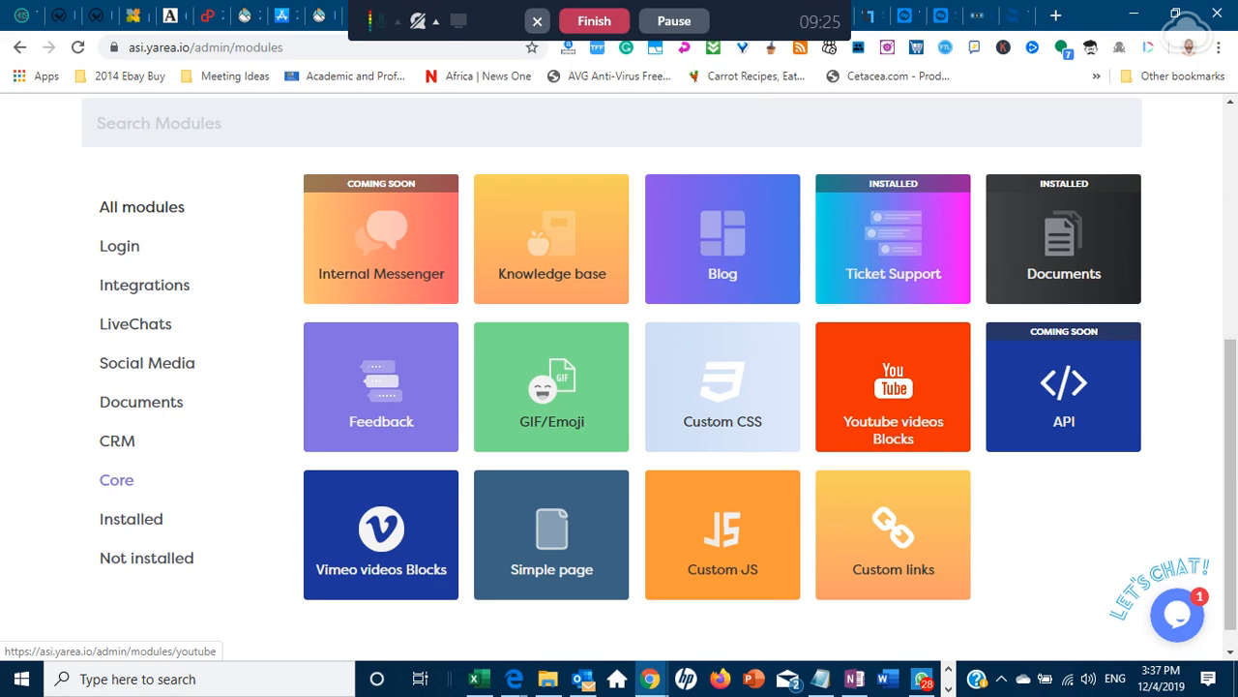
- Open the Youtube videos Blocks installation form and examine its title and URL fields
left_click(915, 409)
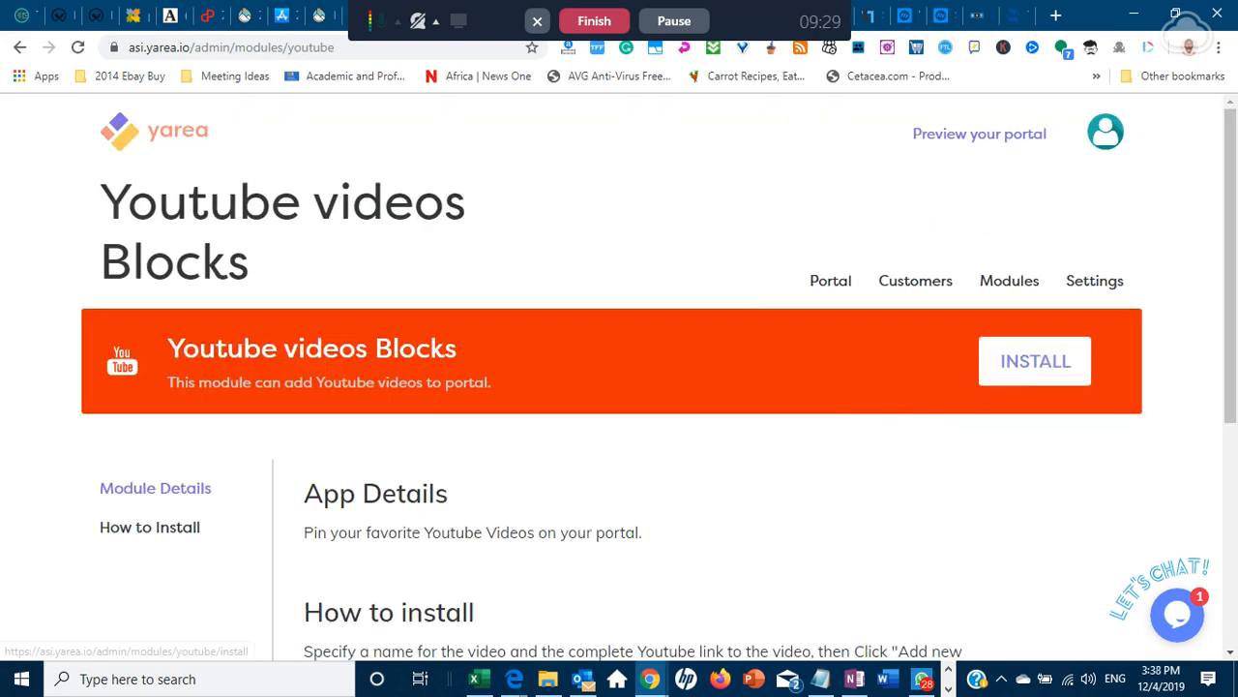
left_click(1023, 362)
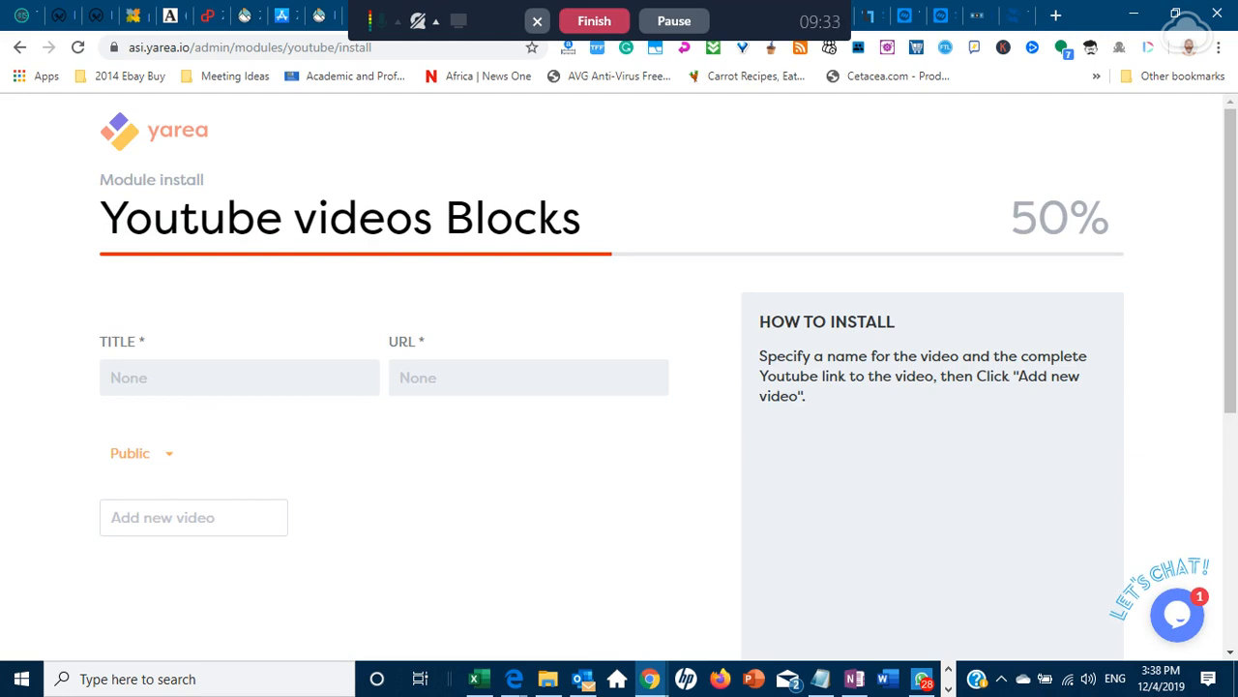
left_click(145, 377)
left_click(465, 438)
left_click(465, 378)
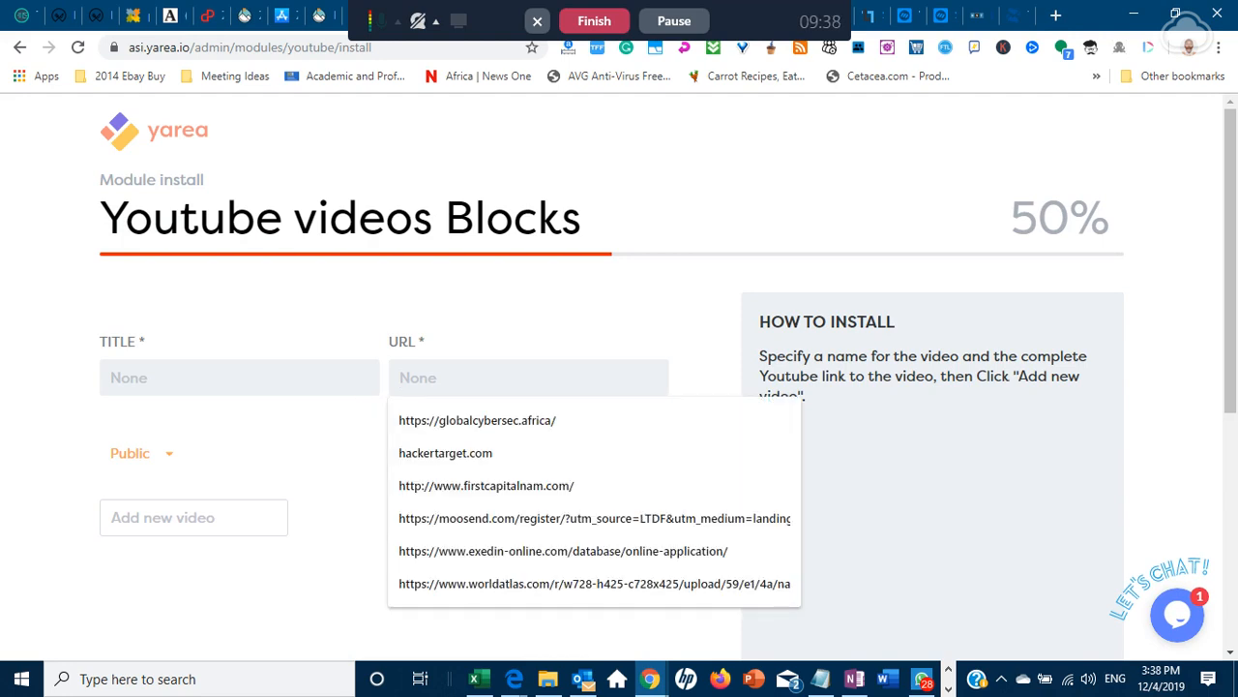
left_click(146, 377)
left_click(497, 492)
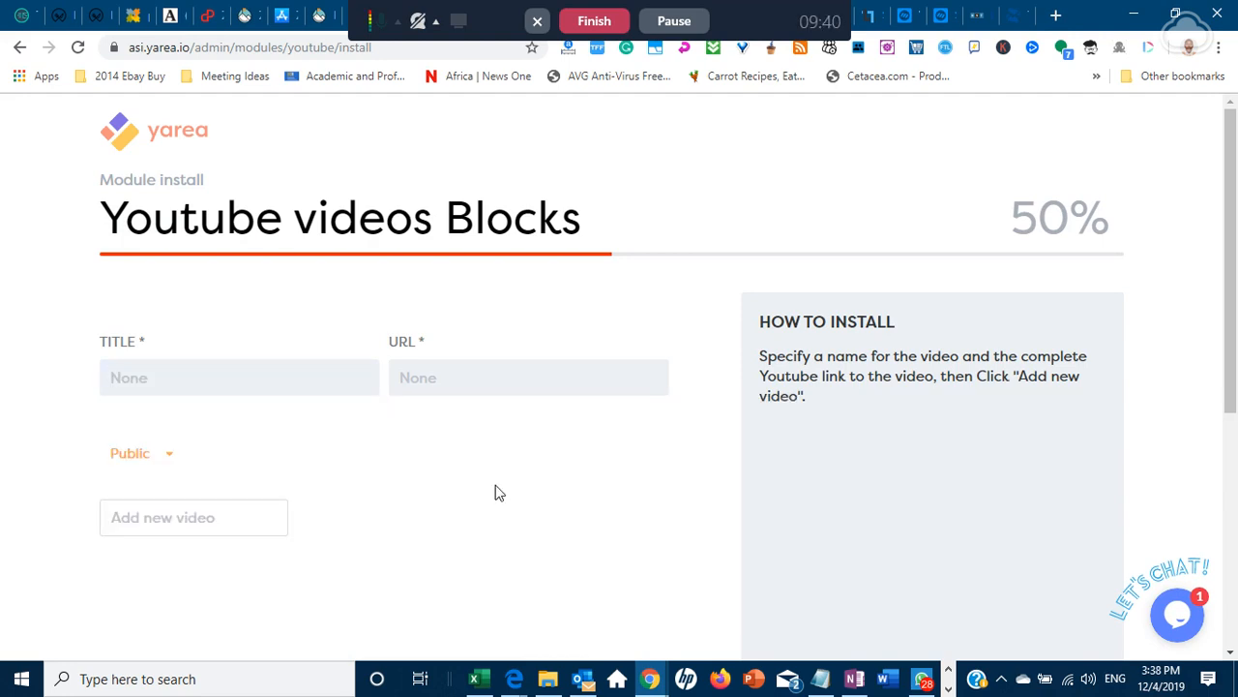
- Try to add a new video with empty title and URL fields, dismiss the e-mail notification and cancel the installation
left_click(239, 524)
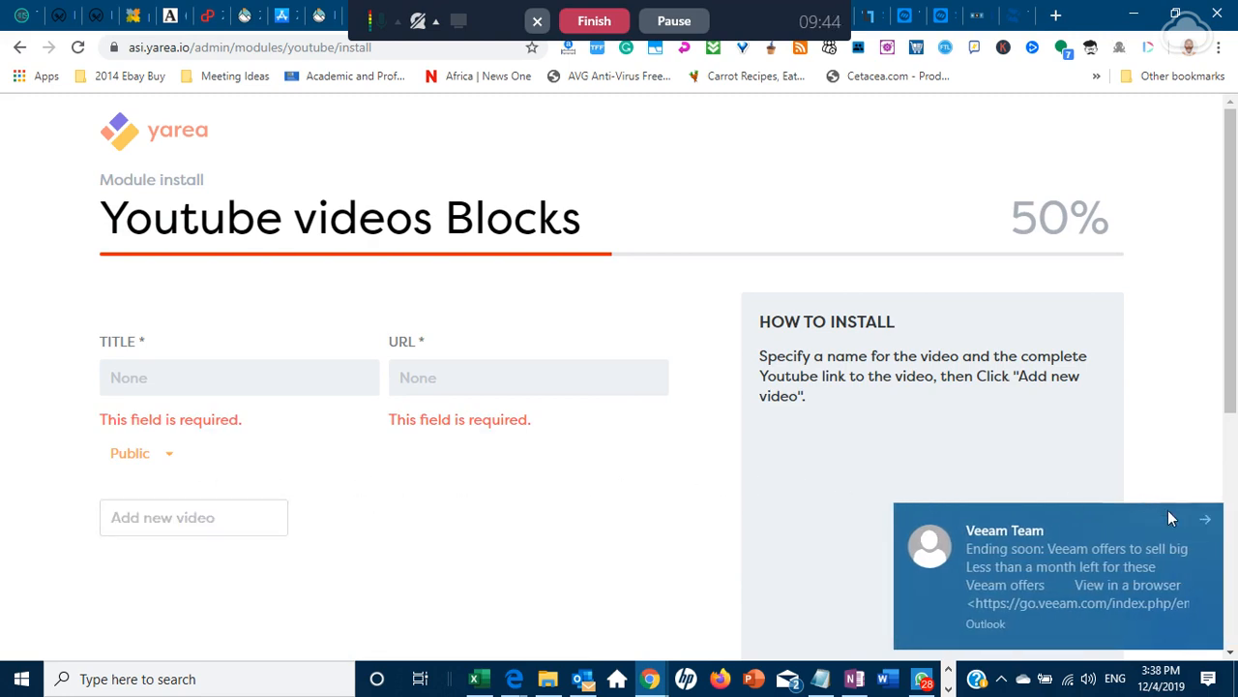
left_click(1204, 520)
scroll(493, 462, "down", 3)
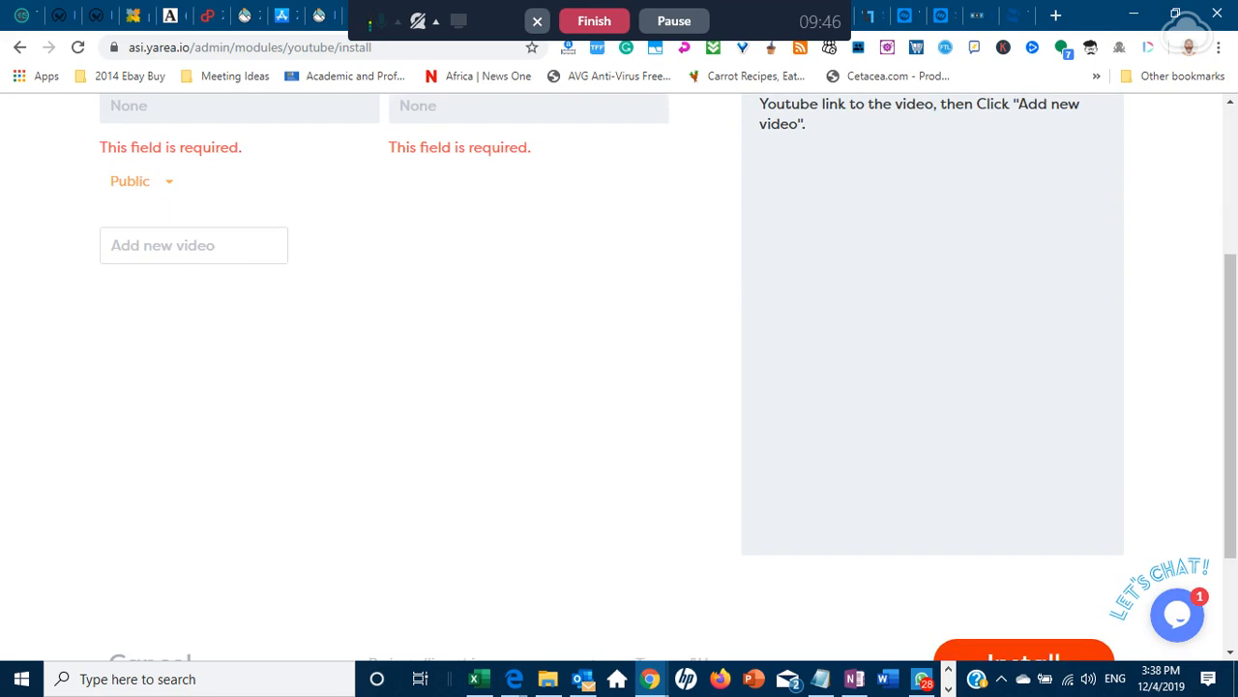
scroll(503, 456, "down", 2)
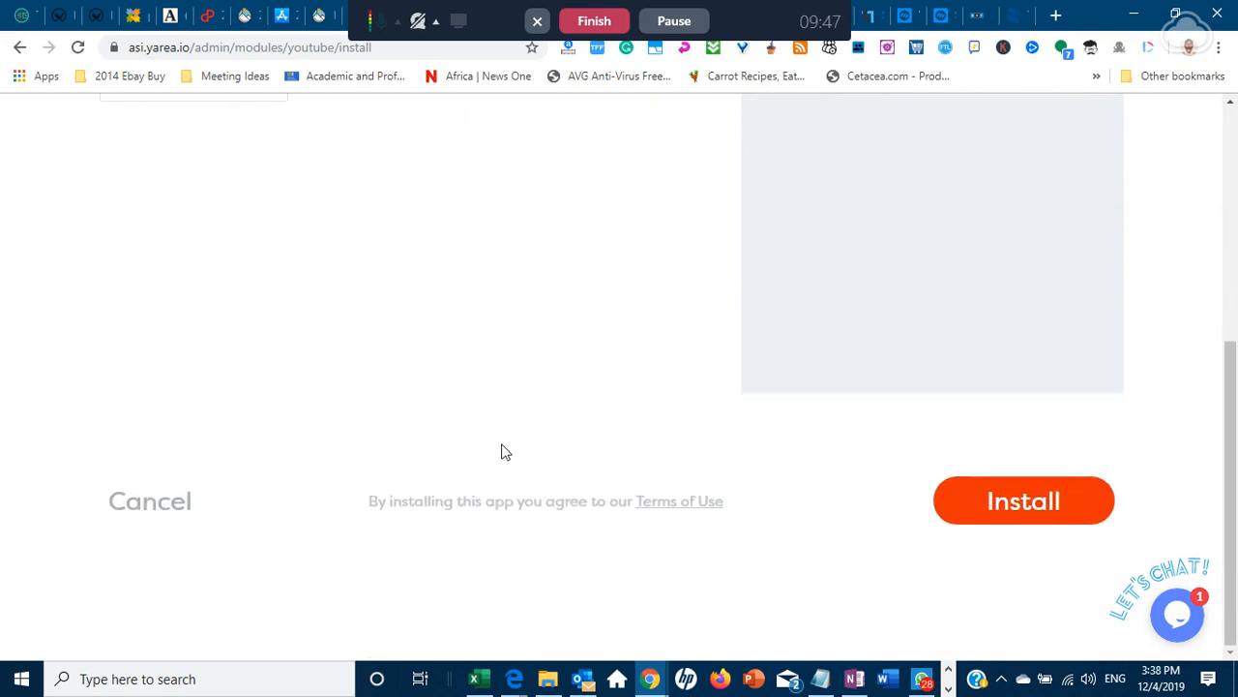
left_click(124, 503)
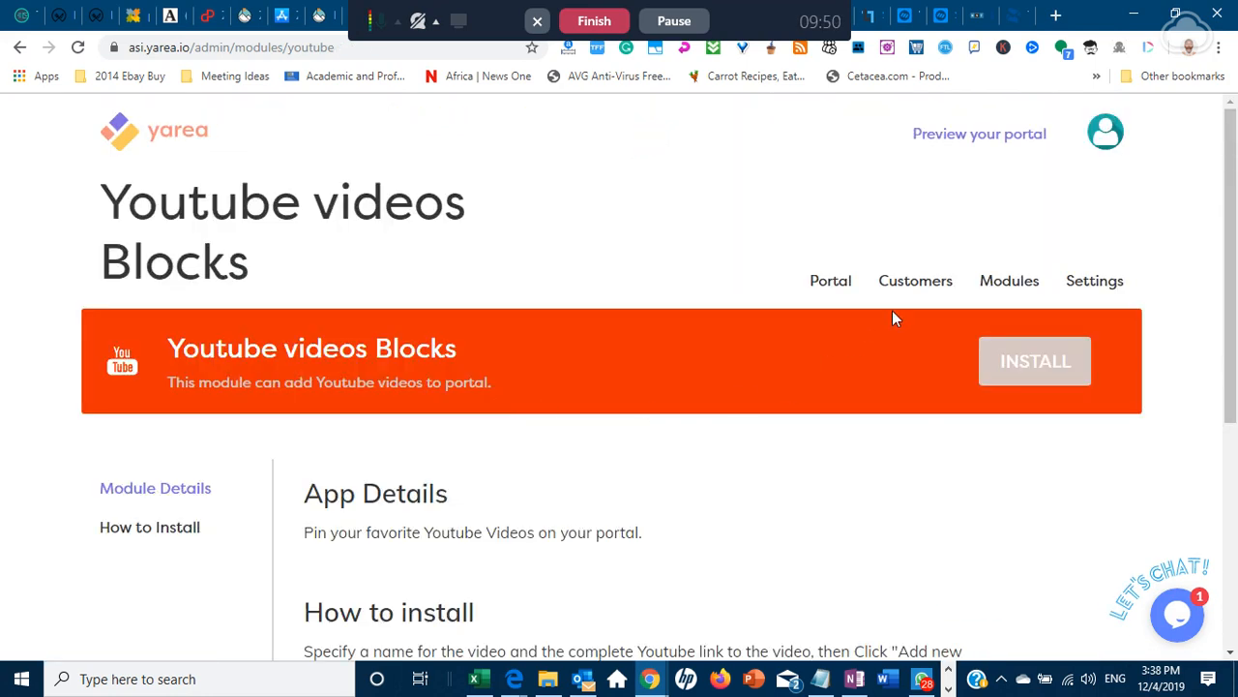
- Start installing the Feedback module from the module list and choose the black-to-green gradient as its color
left_click(834, 287)
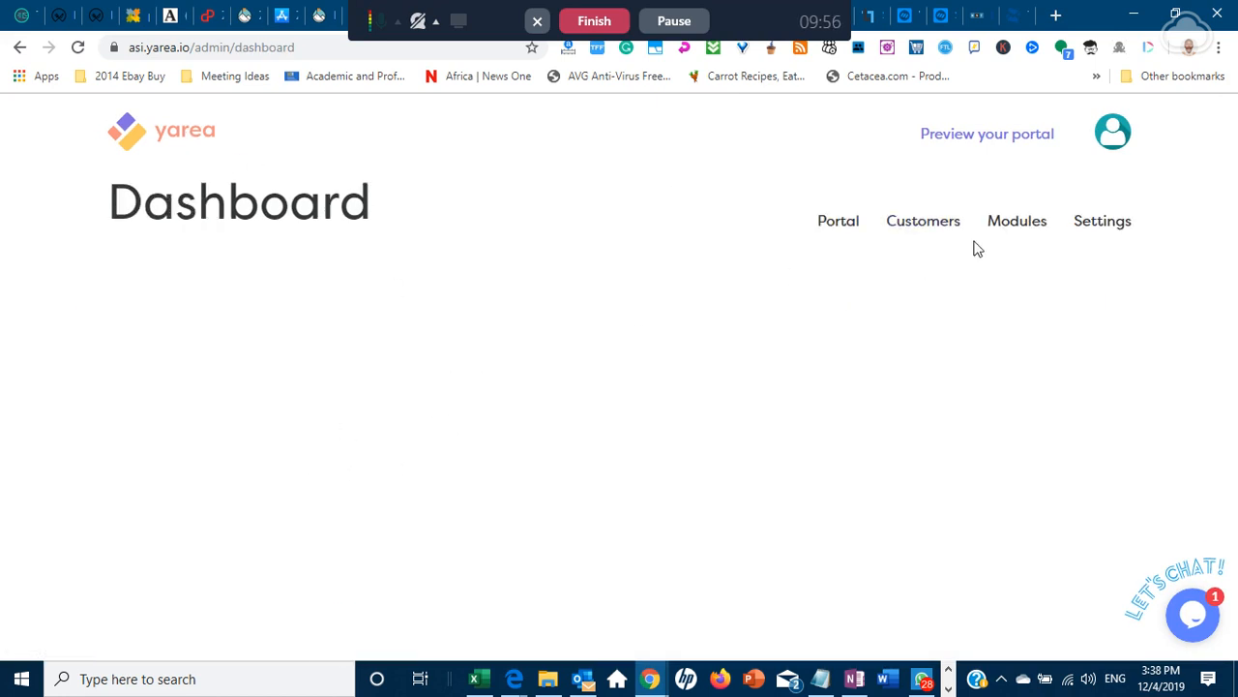
left_click(1017, 221)
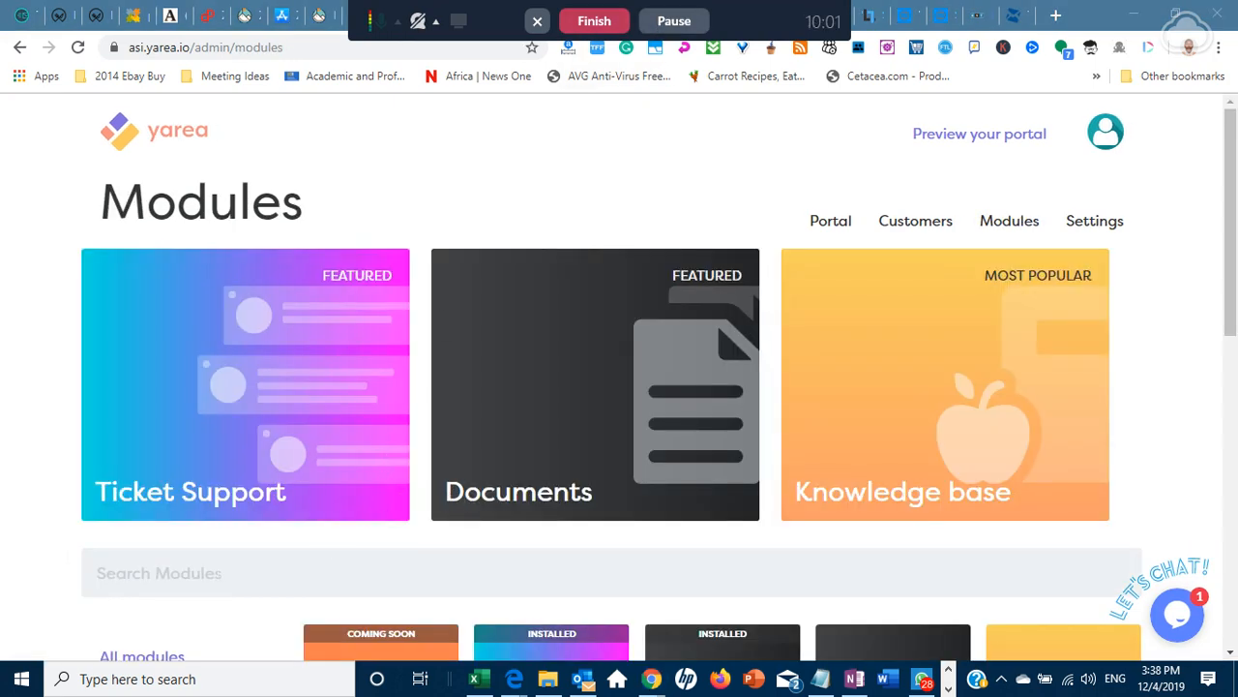
scroll(202, 470, "down", 5)
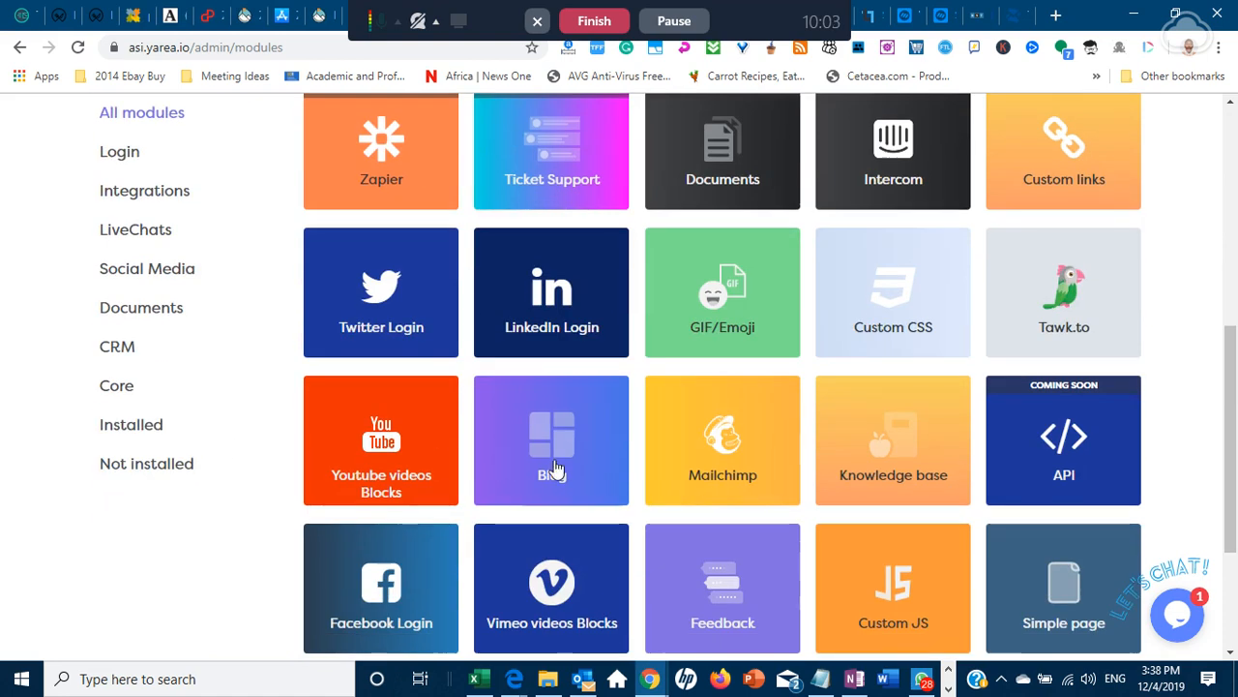
left_click(709, 569)
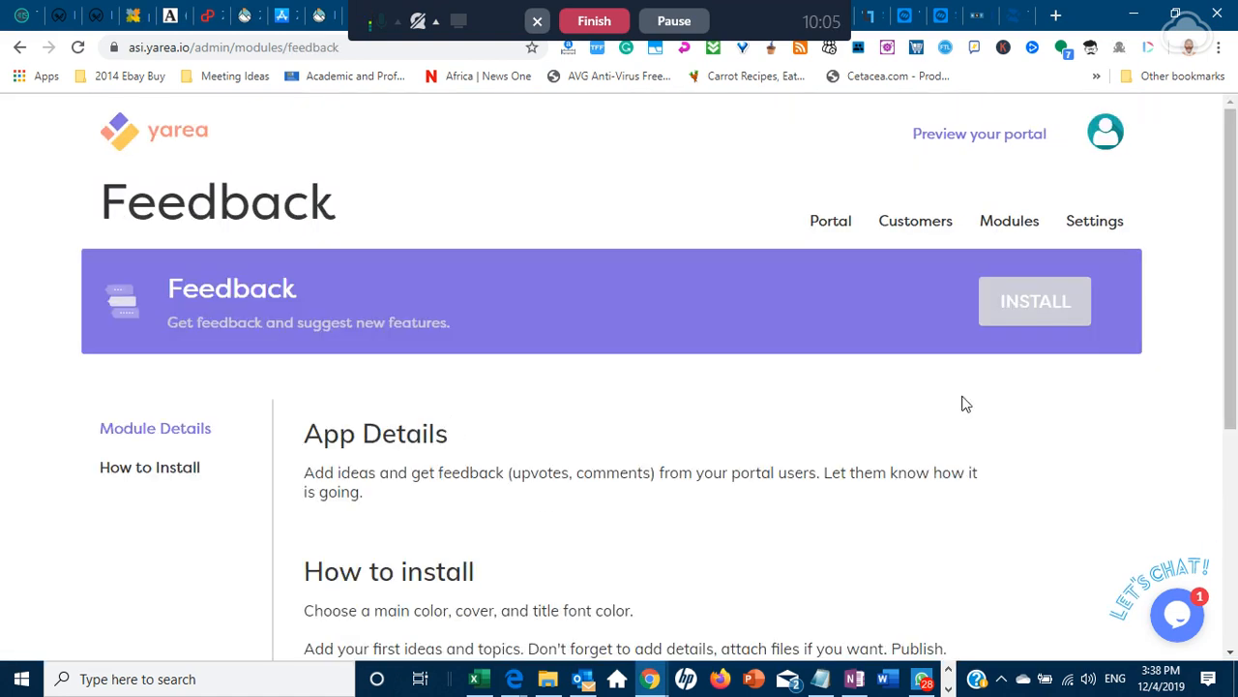
left_click(1058, 308)
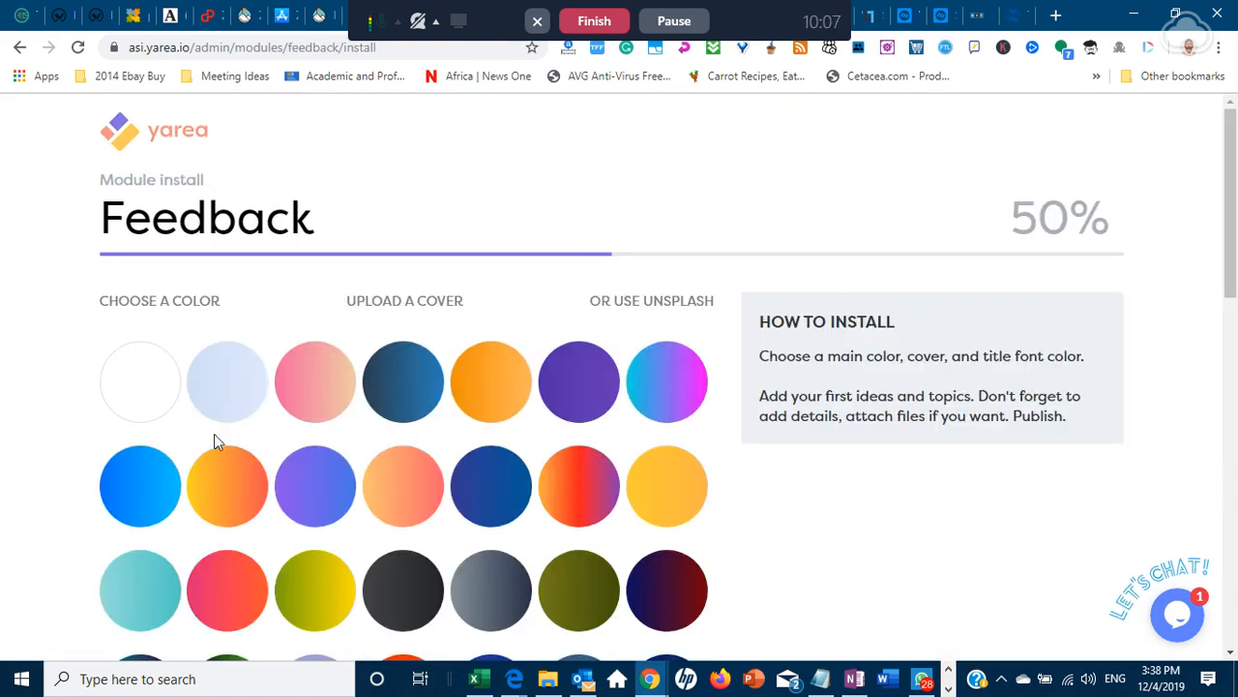
scroll(215, 442, "down", 2)
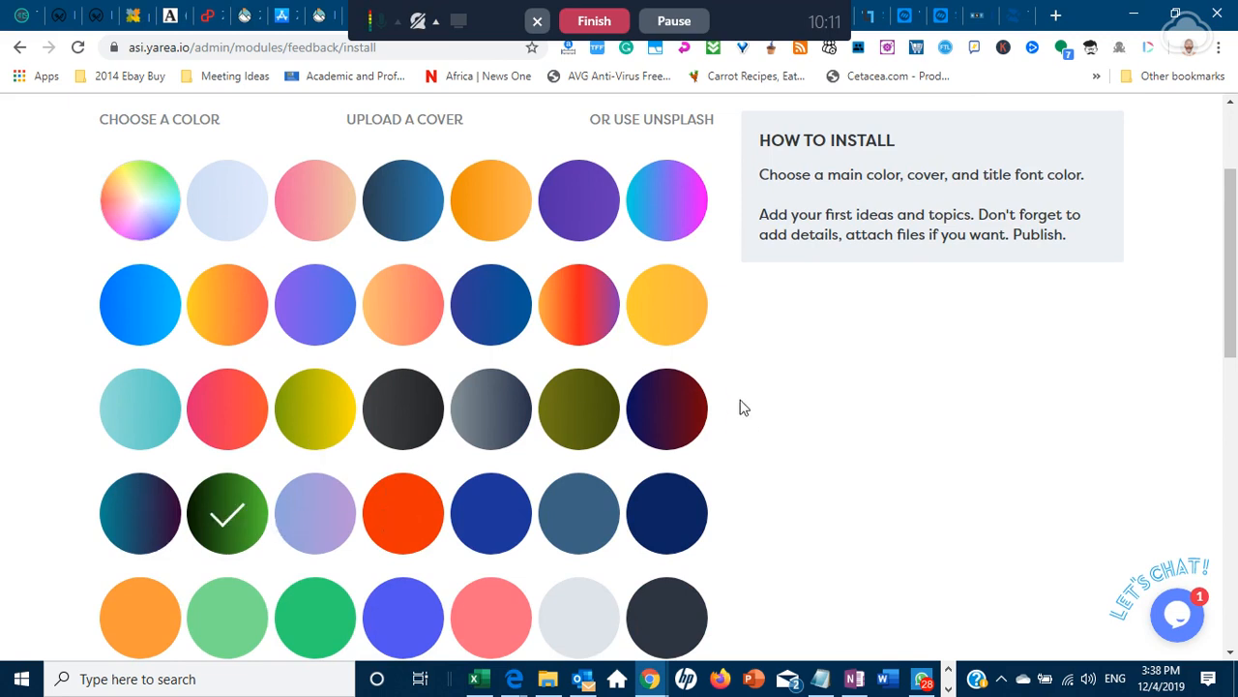
scroll(724, 395, "up", 1)
- Give the Feedback module the custom title "Customer Response" and install it
scroll(765, 466, "down", 5)
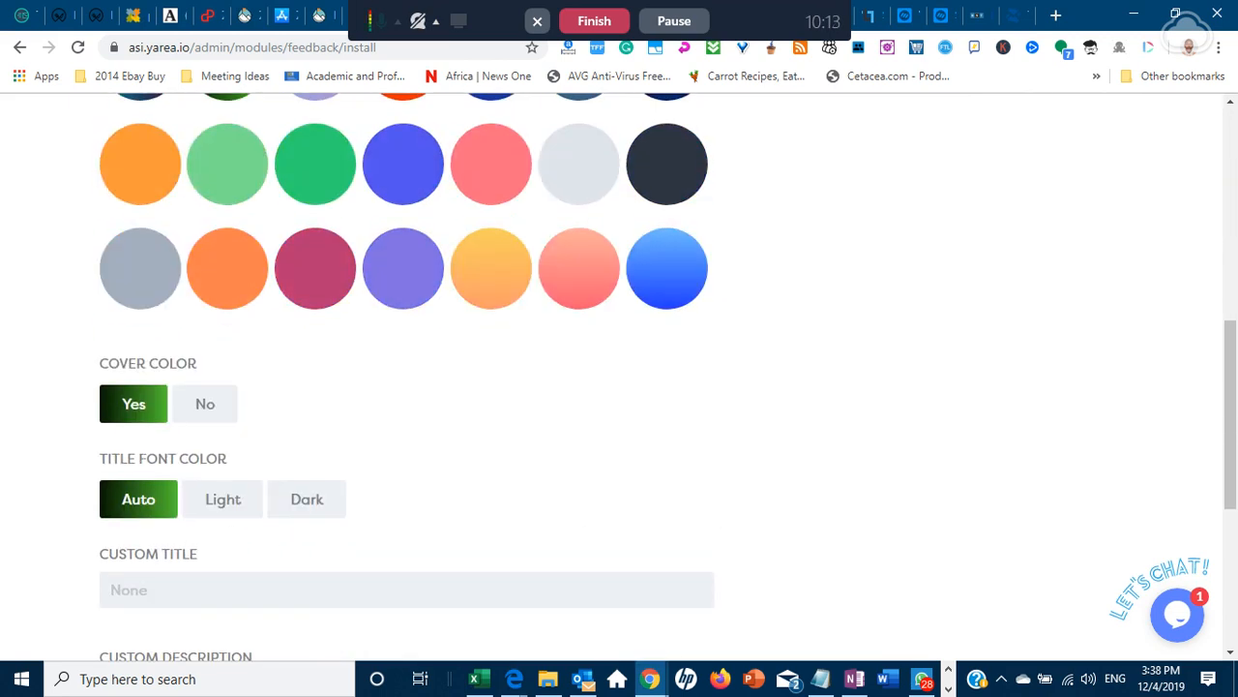
scroll(145, 455, "down", 3)
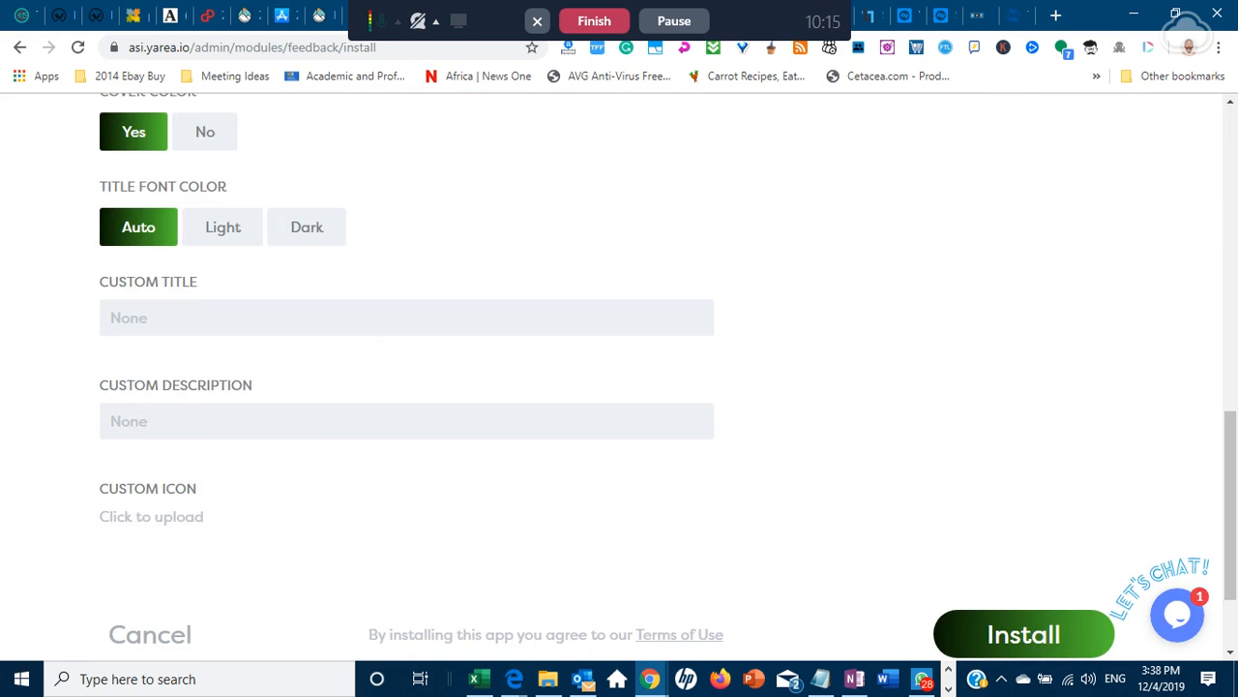
type("Customer Response")
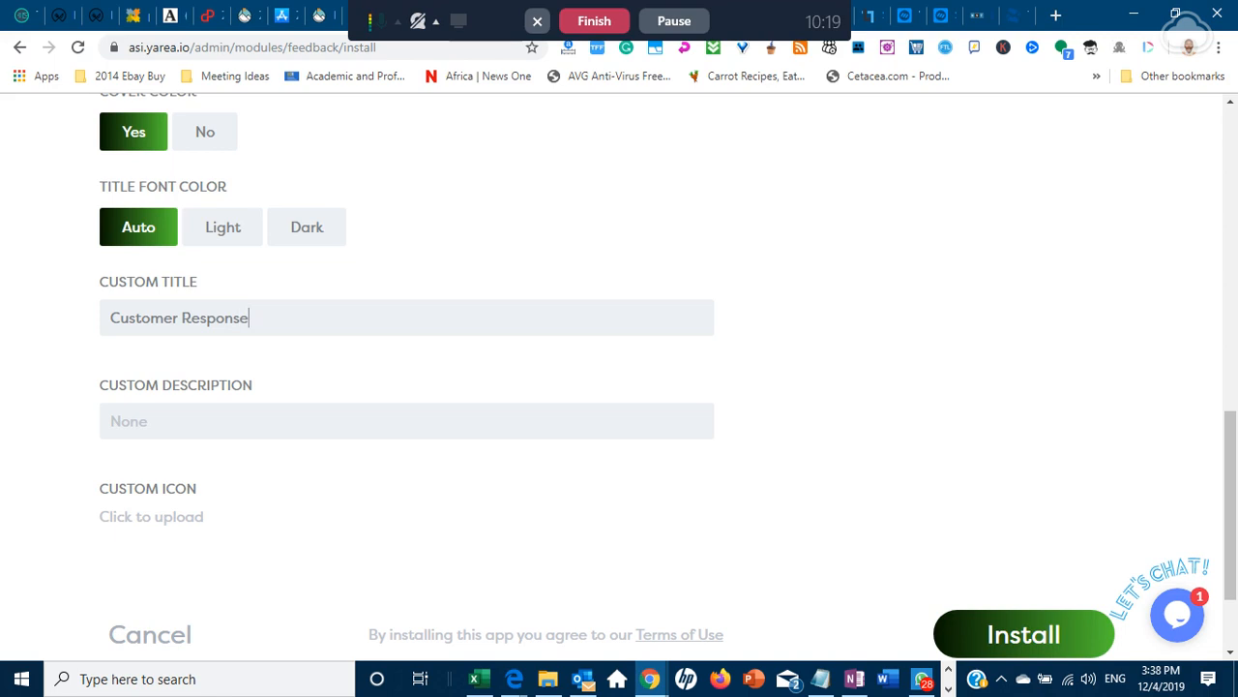
key("Tab")
scroll(321, 475, "down", 2)
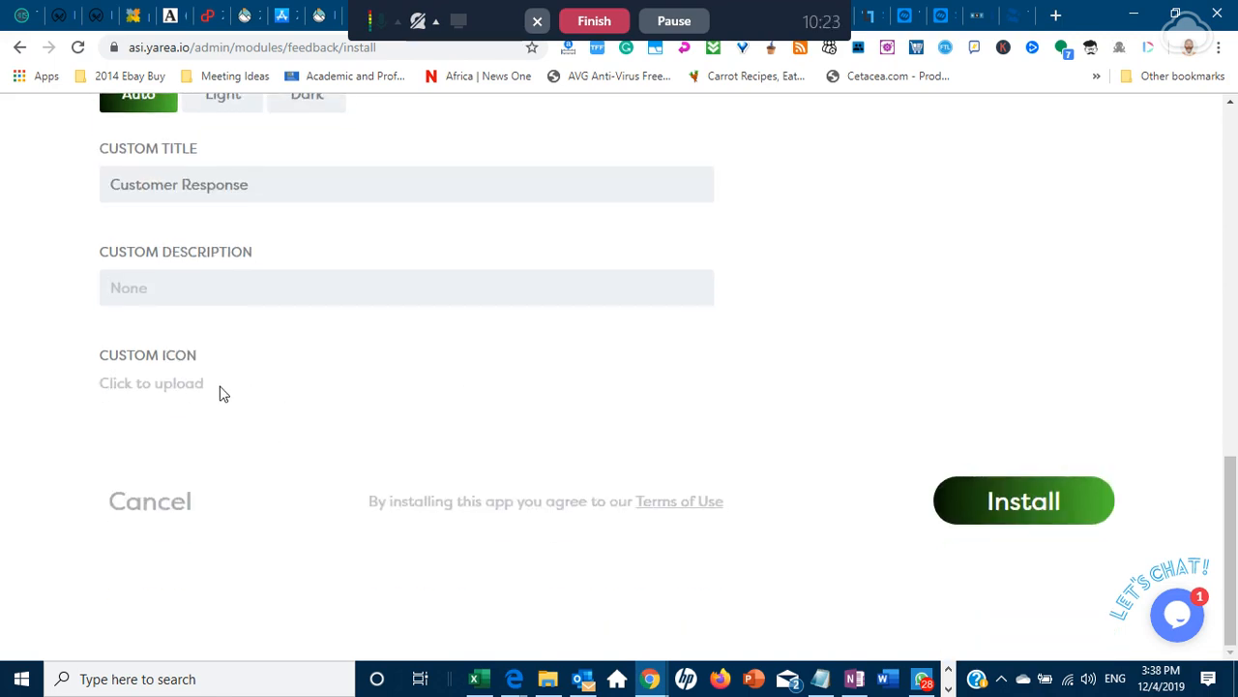
left_click(1003, 527)
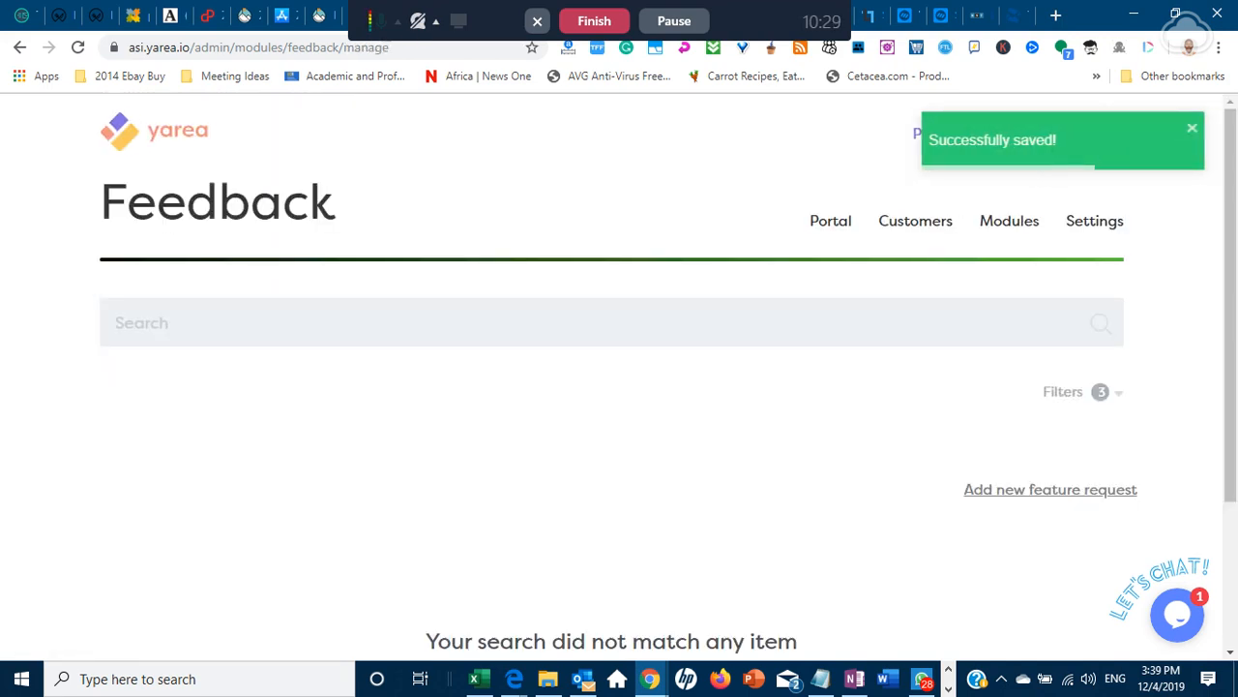
- Look over the Feedback module's management page with its search, filters and feature request options
scroll(567, 484, "down", 2)
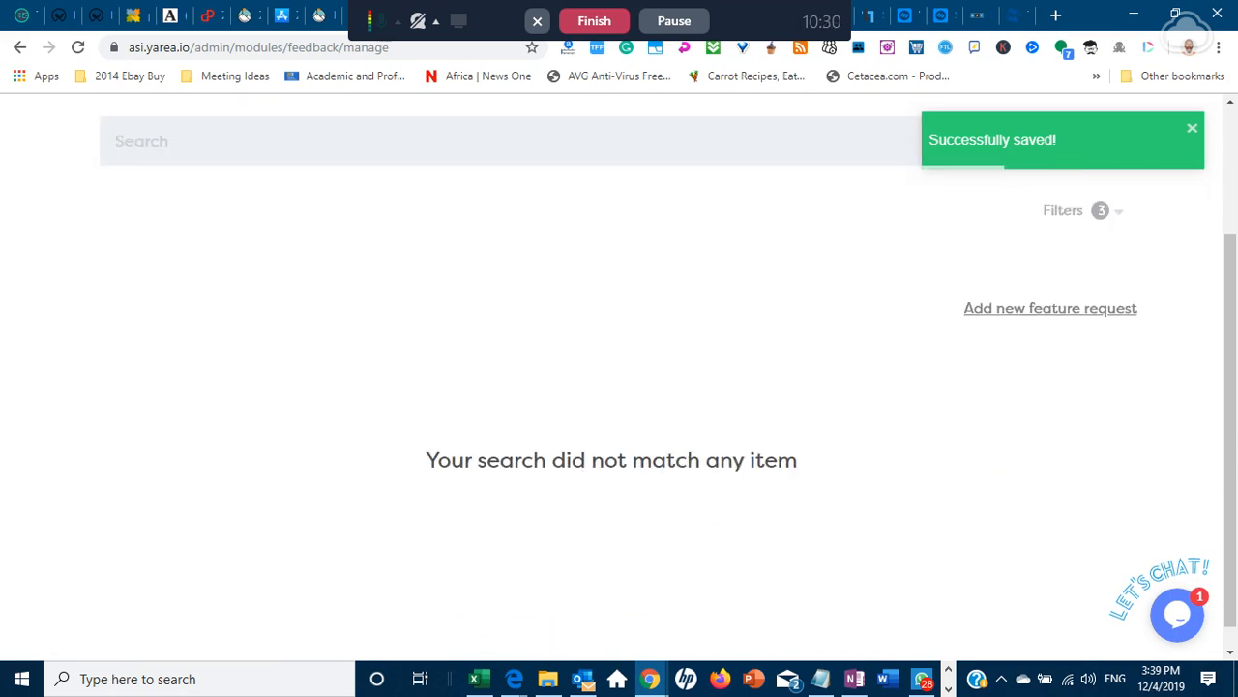
scroll(599, 484, "up", 2)
scroll(620, 387, "up", 1)
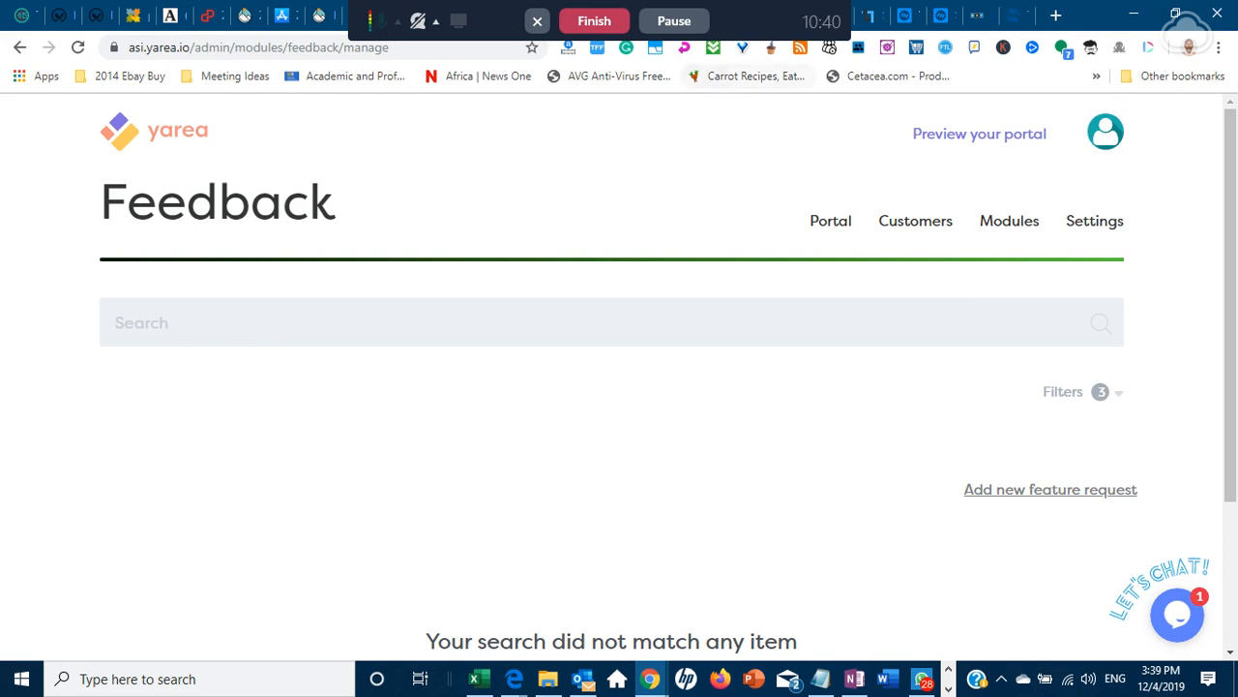
left_click(689, 27)
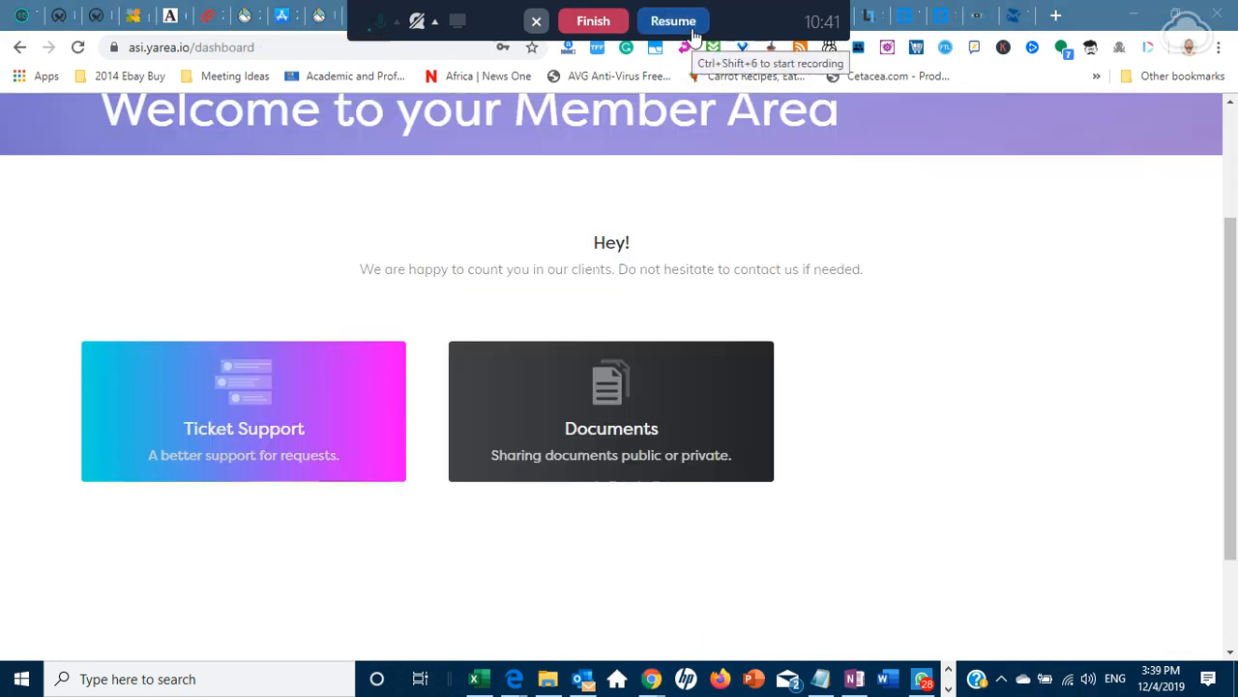
- Reload the ASI member area dashboard and open the Customer Response module
left_click(693, 27)
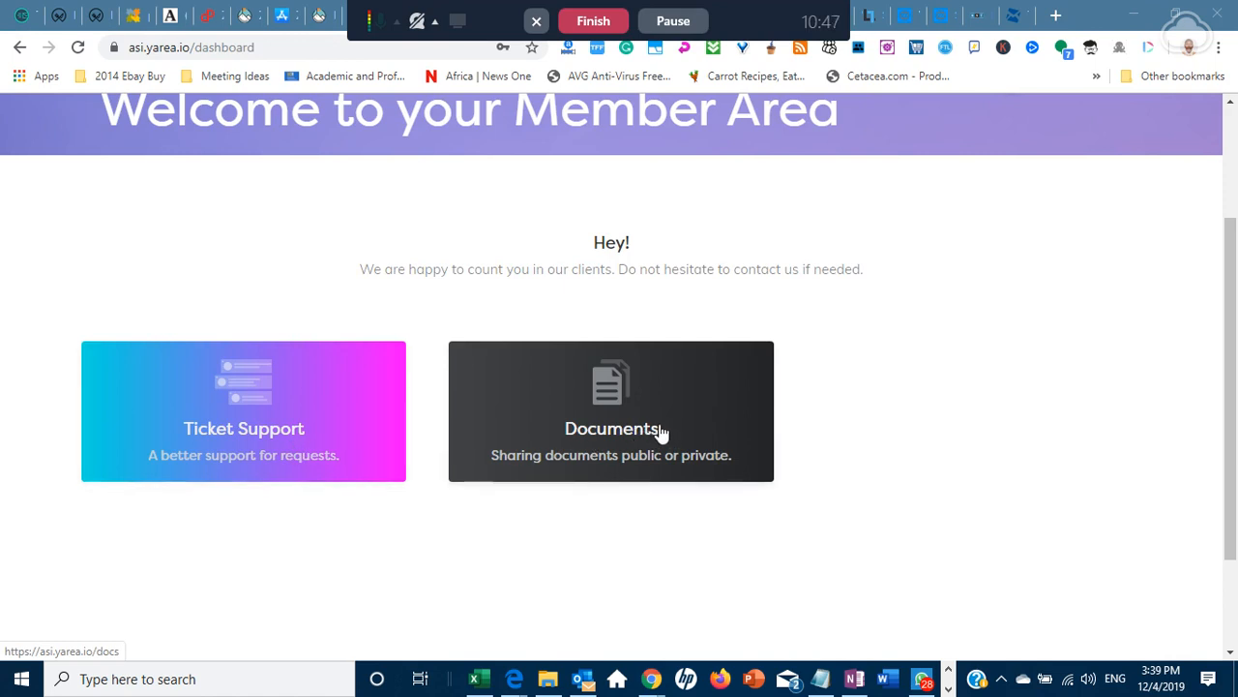
scroll(1219, 379, "up", 2)
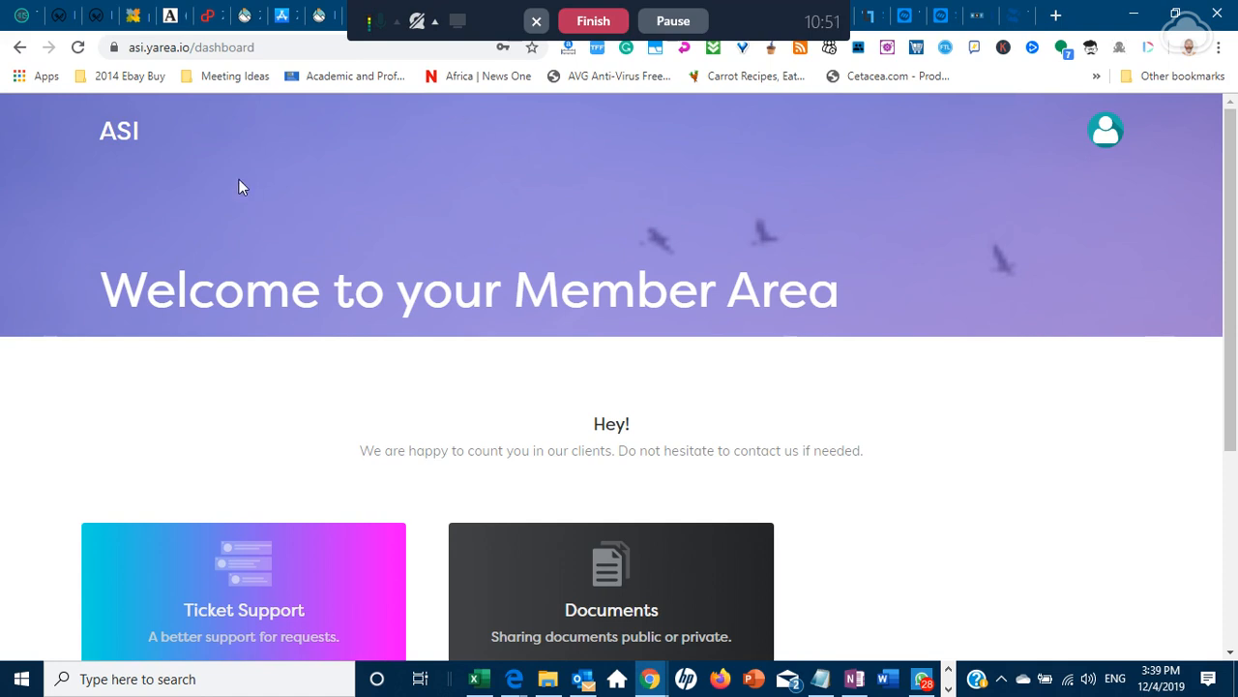
left_click(78, 47)
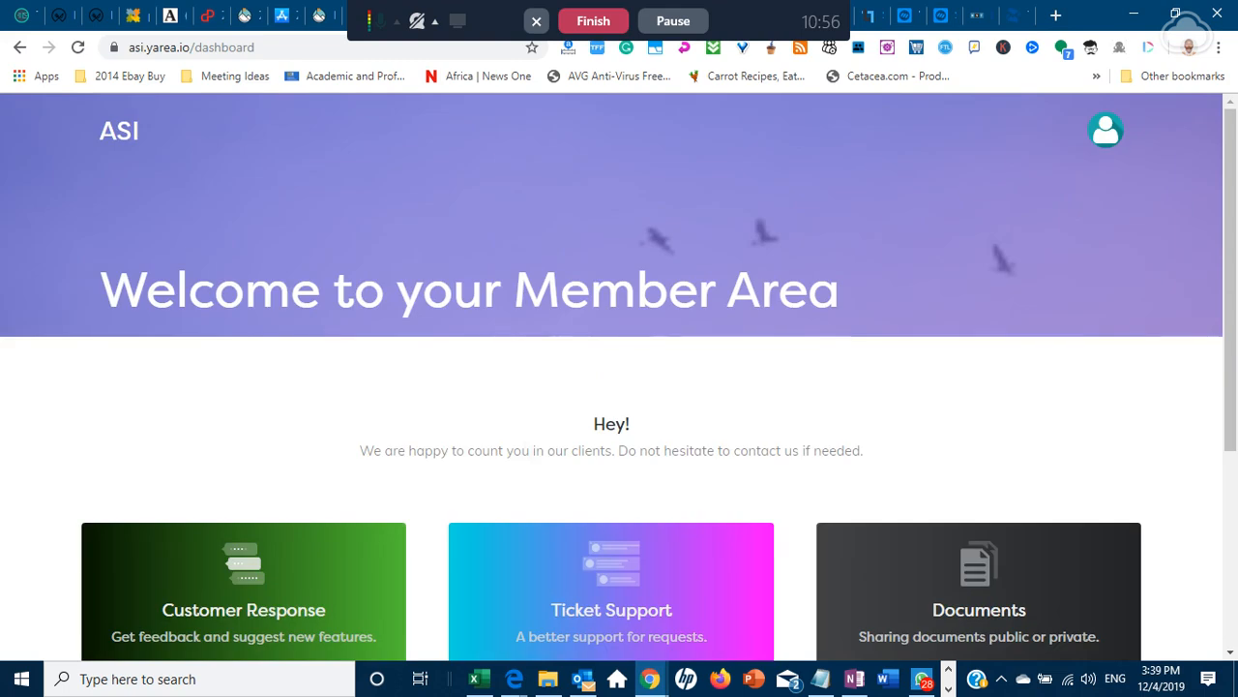
scroll(360, 511, "down", 2)
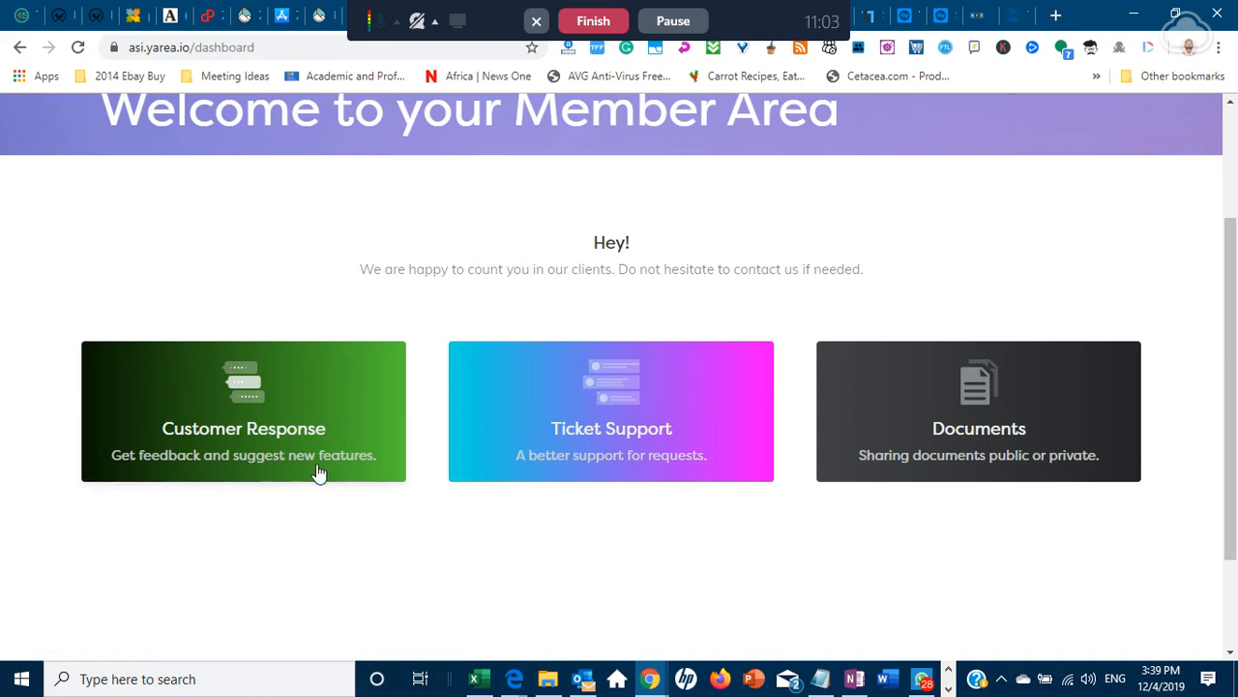
left_click(302, 438)
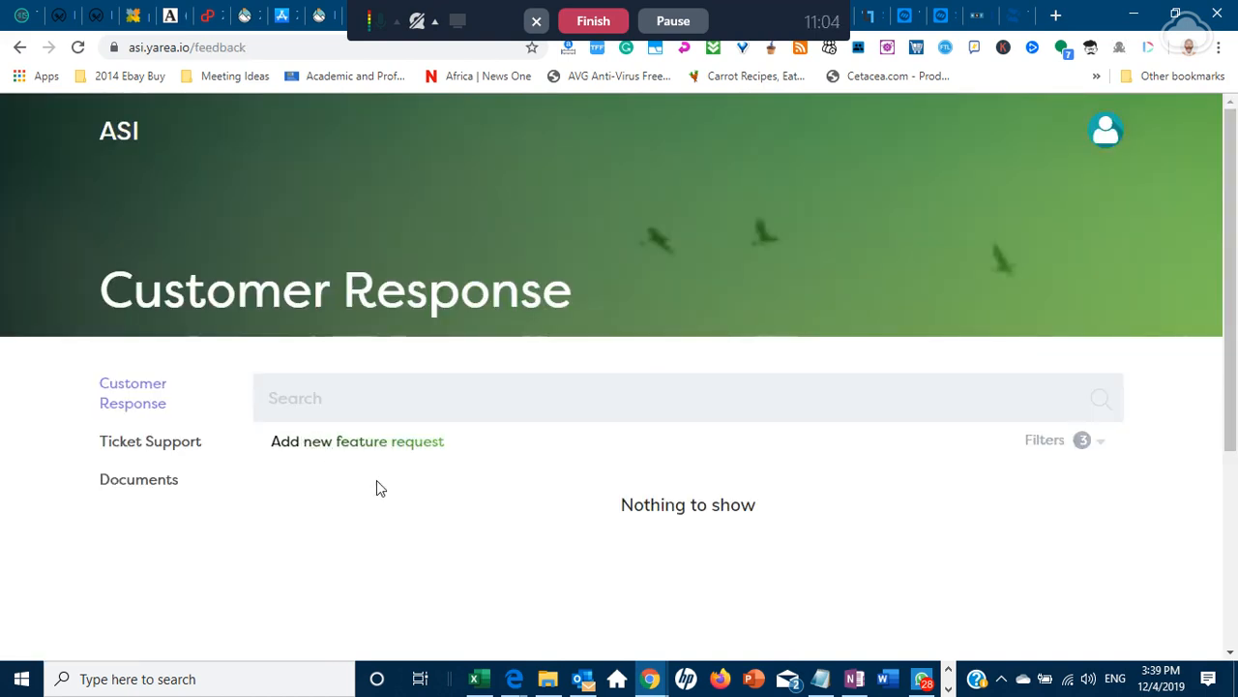
- Start a new feature request in Customer Response and title it "Network Device"
left_click(301, 445)
left_click(301, 447)
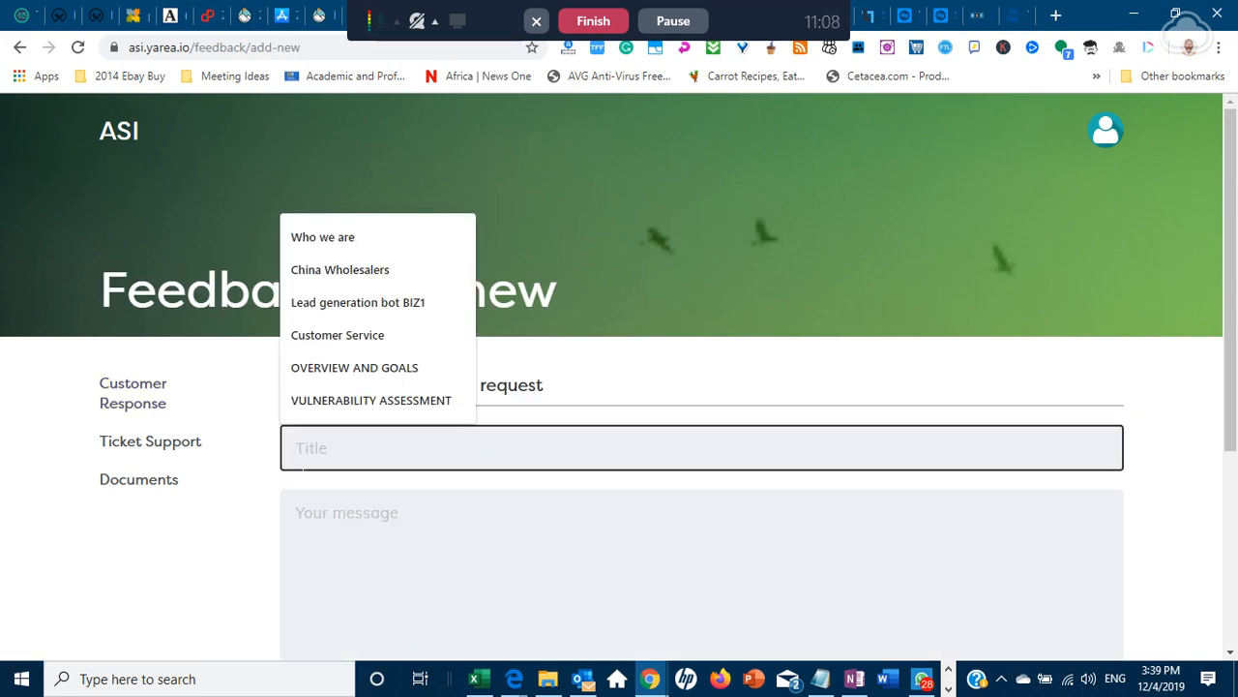
left_click(248, 505)
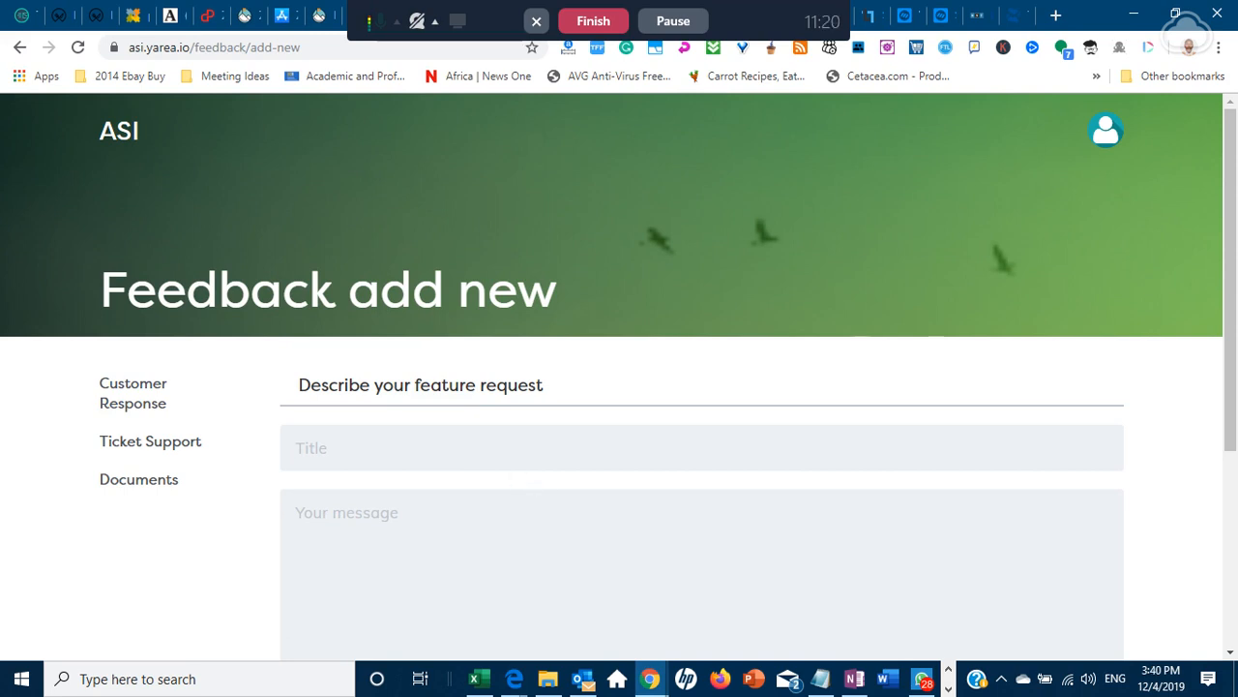
left_click(296, 447)
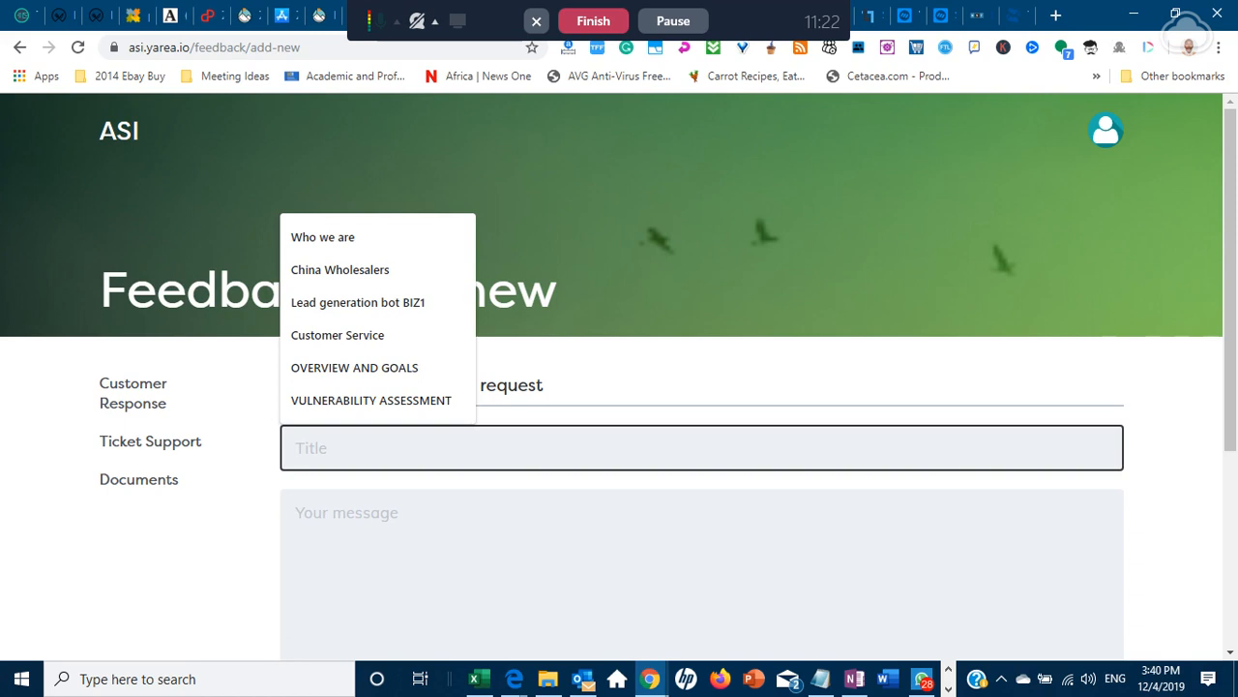
type("Network Device")
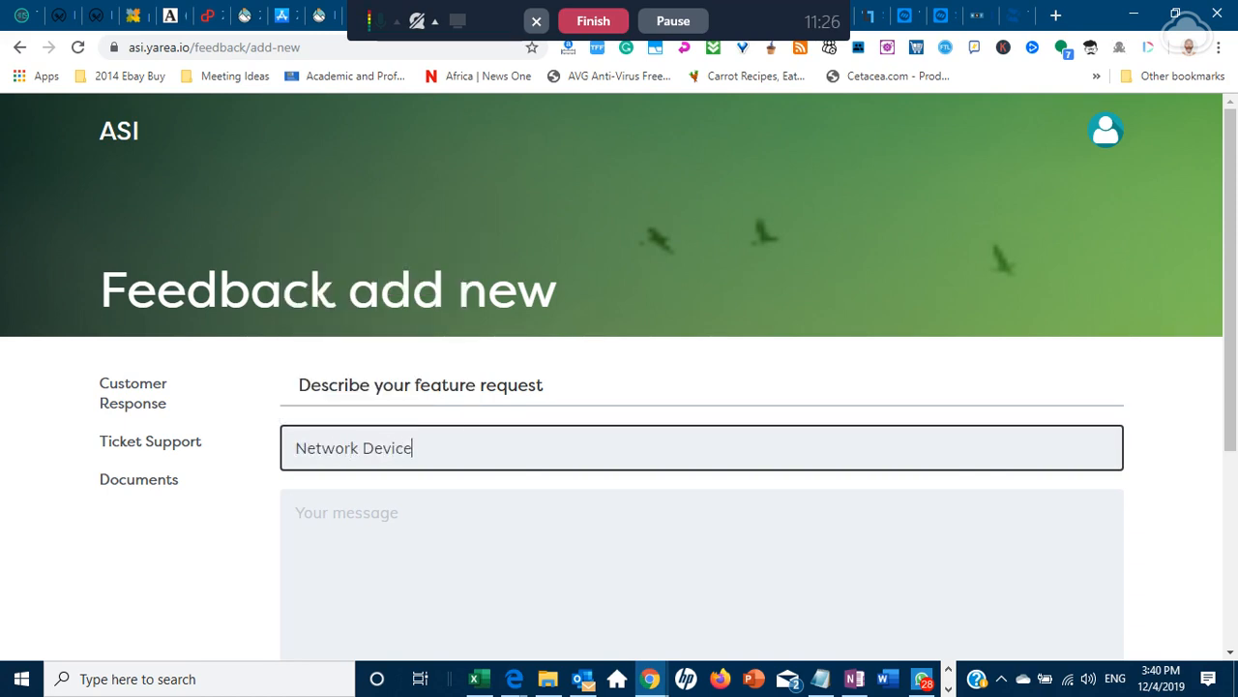
- Enter the message "I would Like the Feature of Wireless Connection When Visiting" and submit the feature request
left_click(296, 512)
type("I wou")
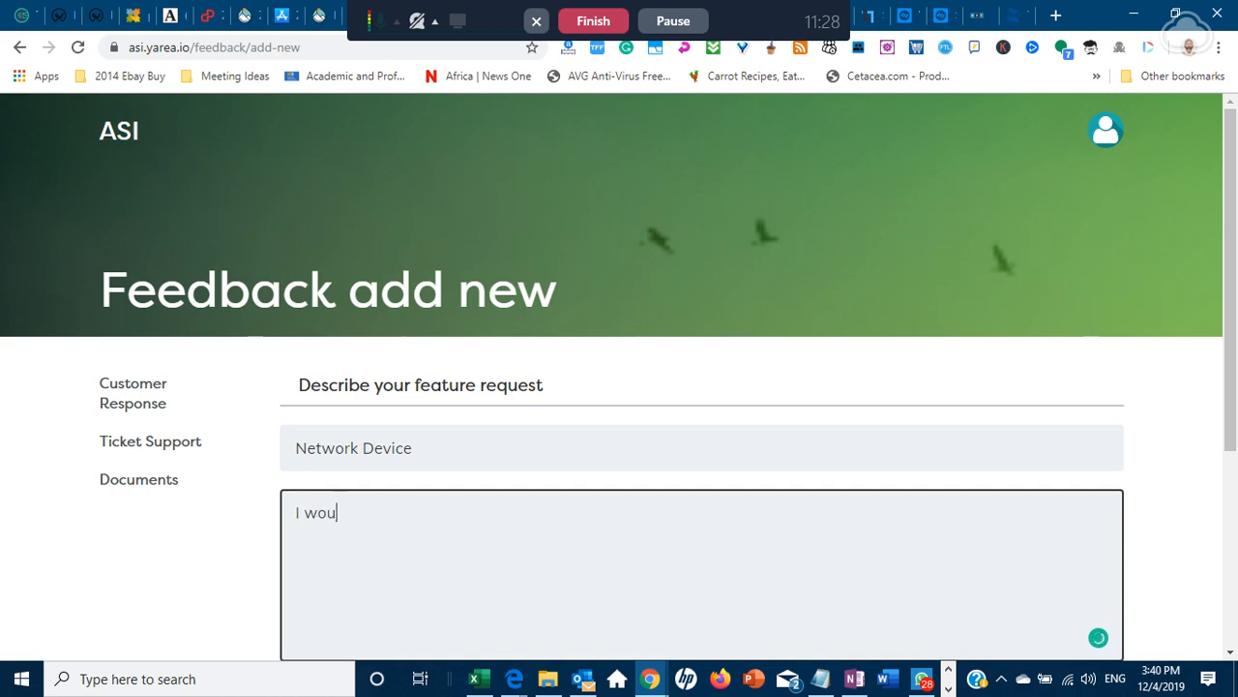
type("ld Like the F")
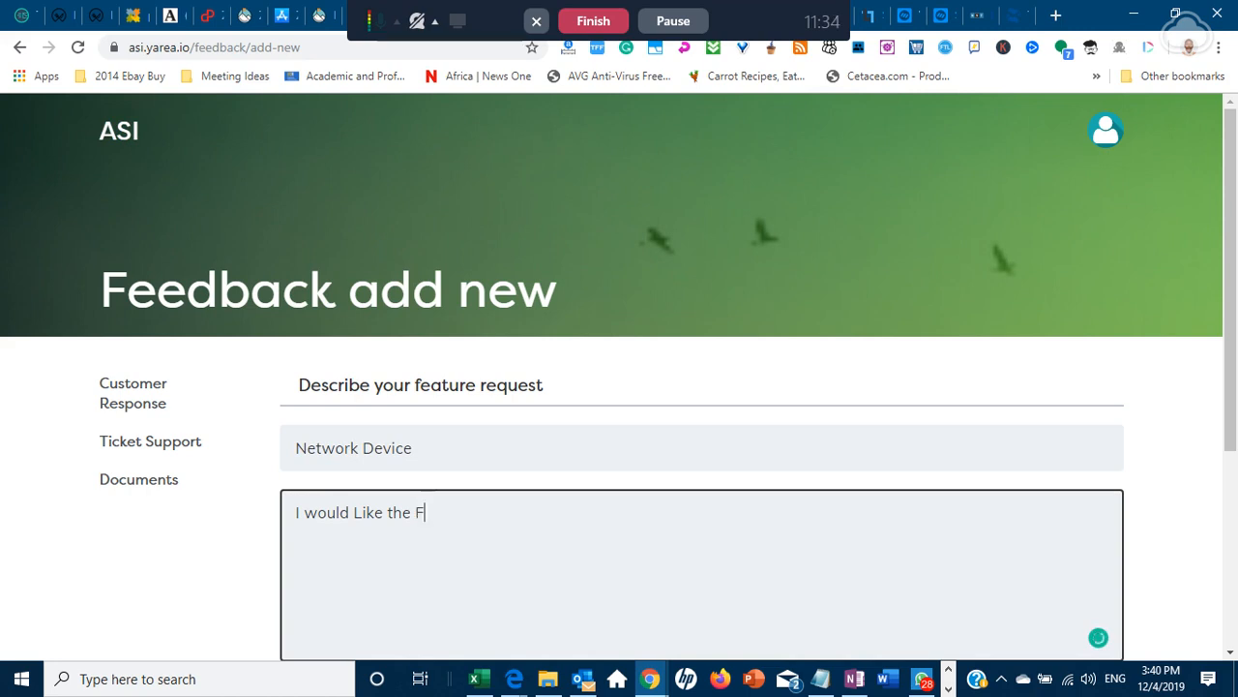
type("eature of Wireless Connection")
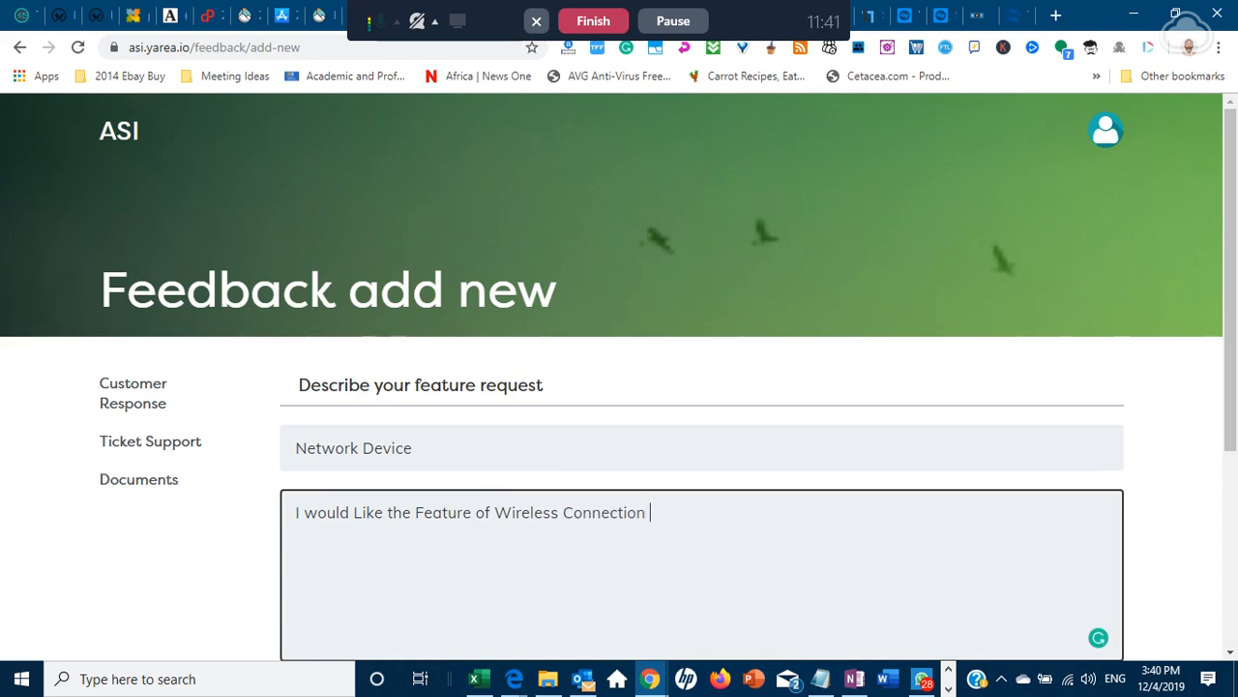
type(" int he")
key("BackSpace")
key("BackSpace")
key("BackSpace")
key("BackSpace")
key("BackSpace")
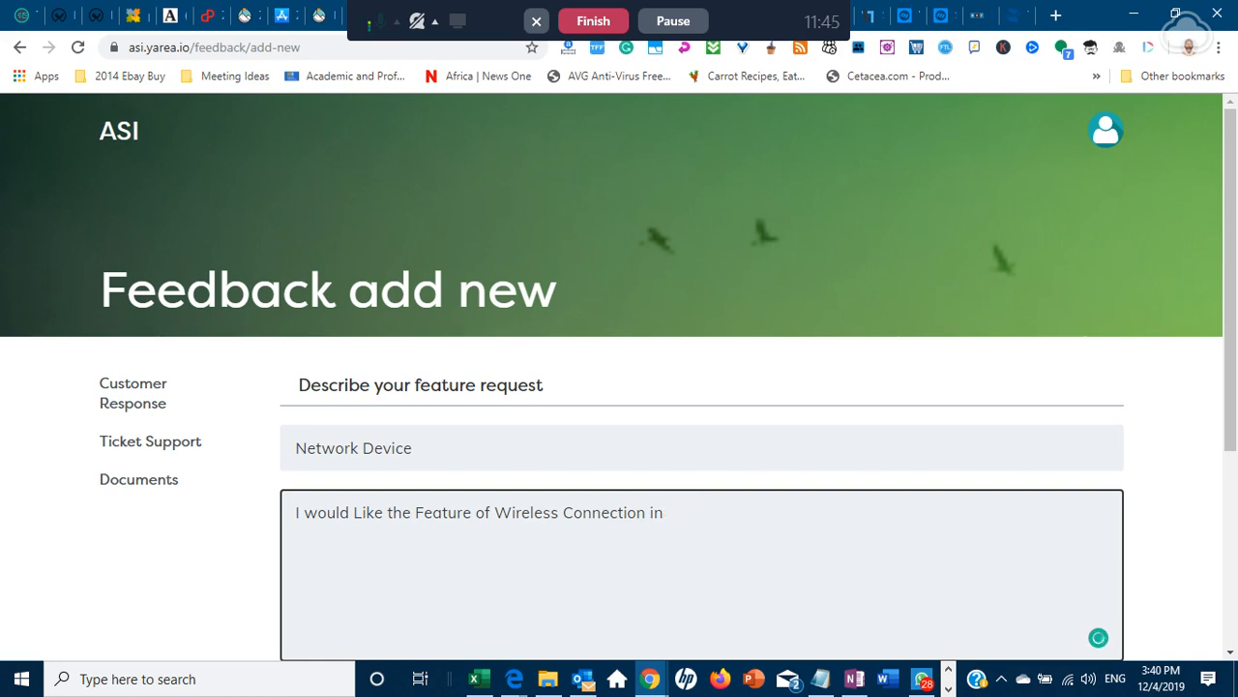
type("When Visiting")
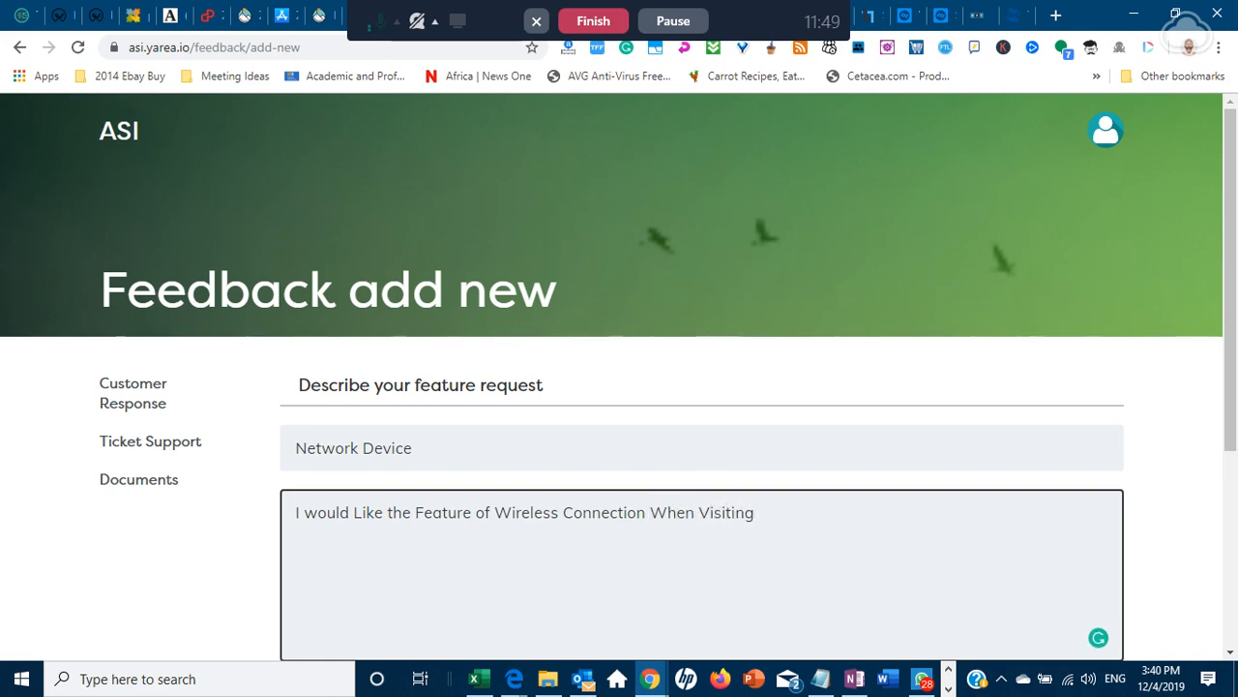
scroll(639, 474, "down", 3)
left_click(741, 481)
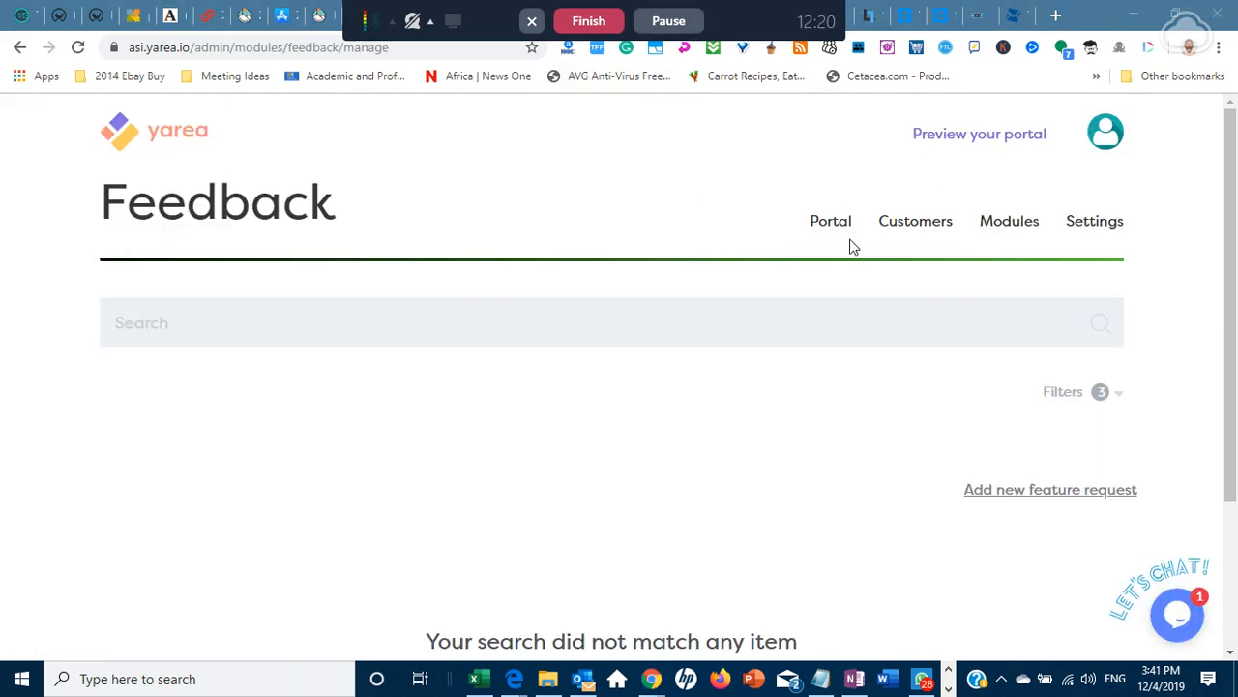
- Look over the admin dashboard's module cards and the modules page, and return to the dashboard
left_click(151, 142)
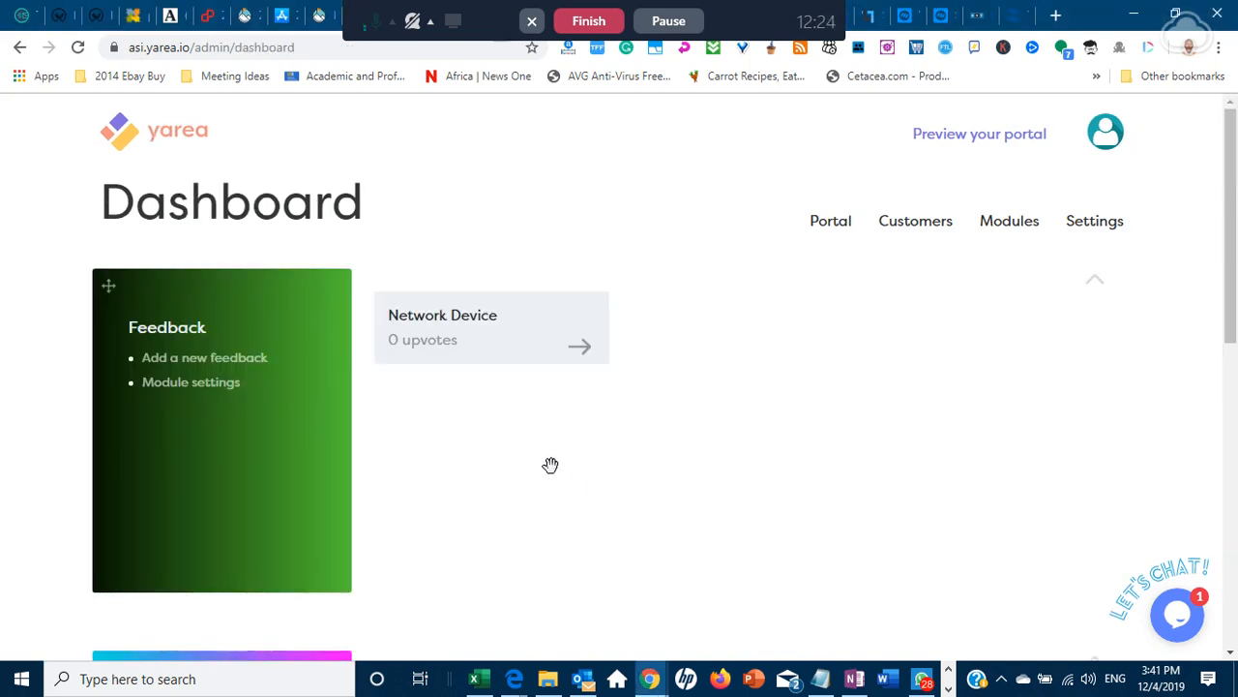
scroll(551, 465, "down", 7)
scroll(556, 453, "up", 3)
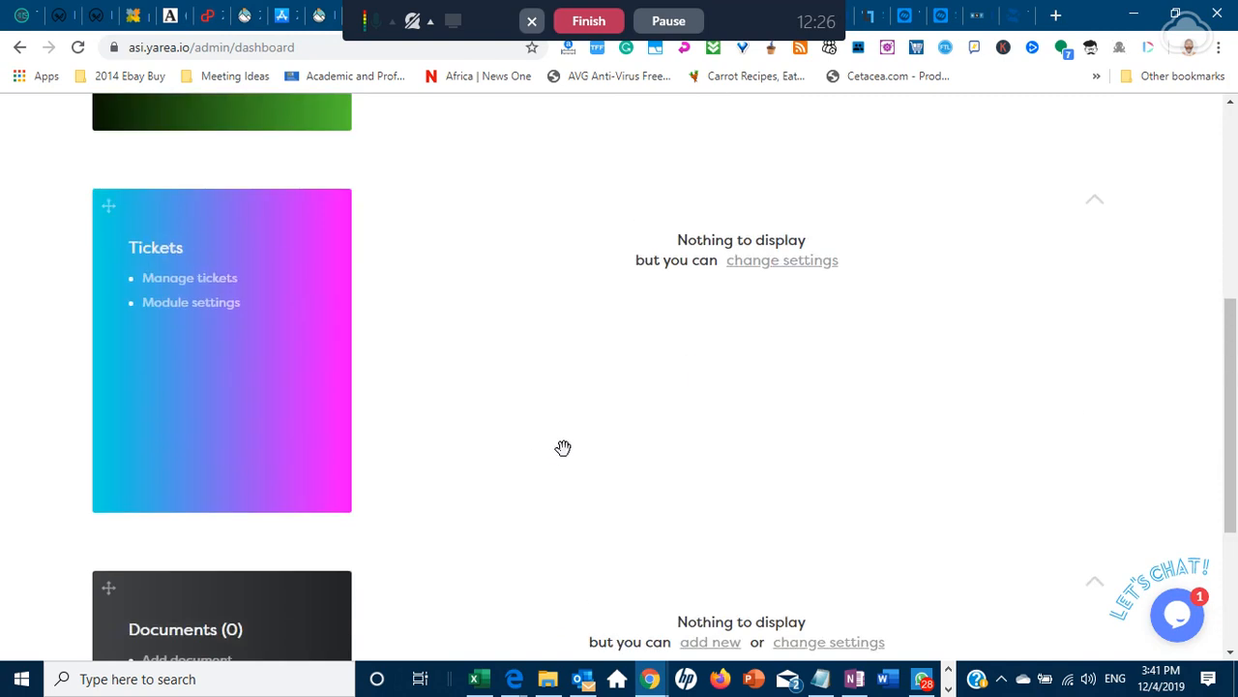
scroll(556, 453, "up", 5)
left_click(1011, 229)
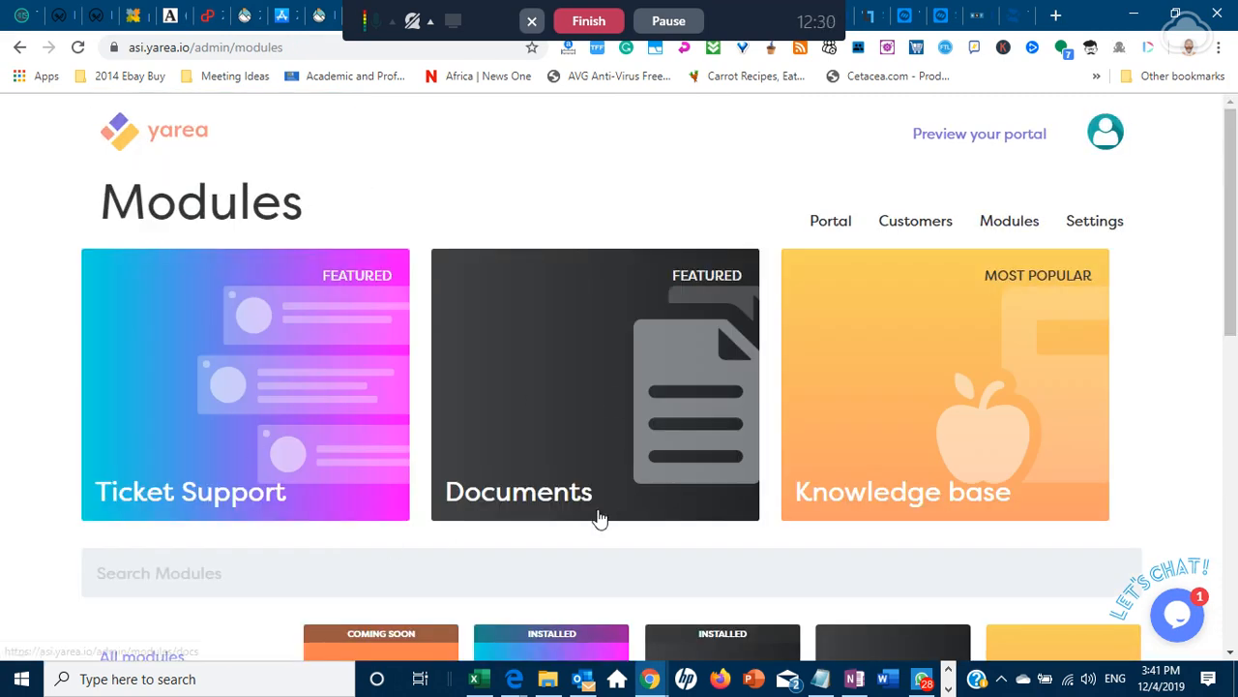
left_click(834, 225)
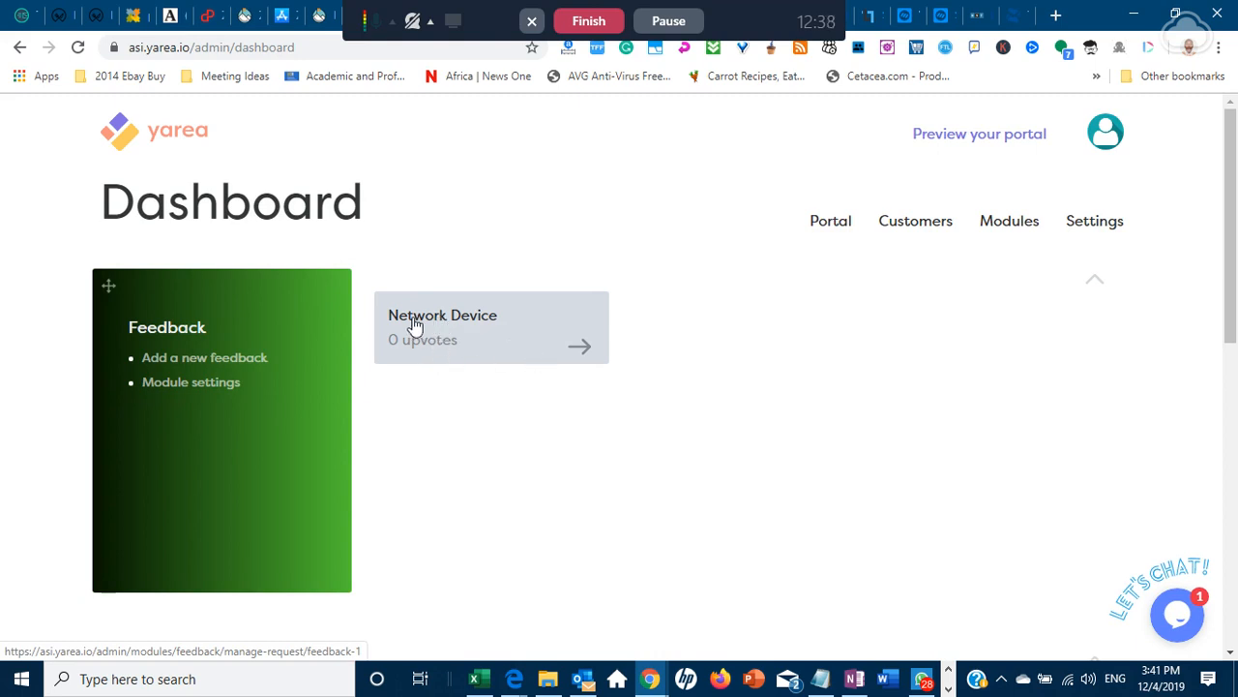
- Open the Network Device feedback from the dashboard and examine its heading, body, attachment and save options
left_click(503, 356)
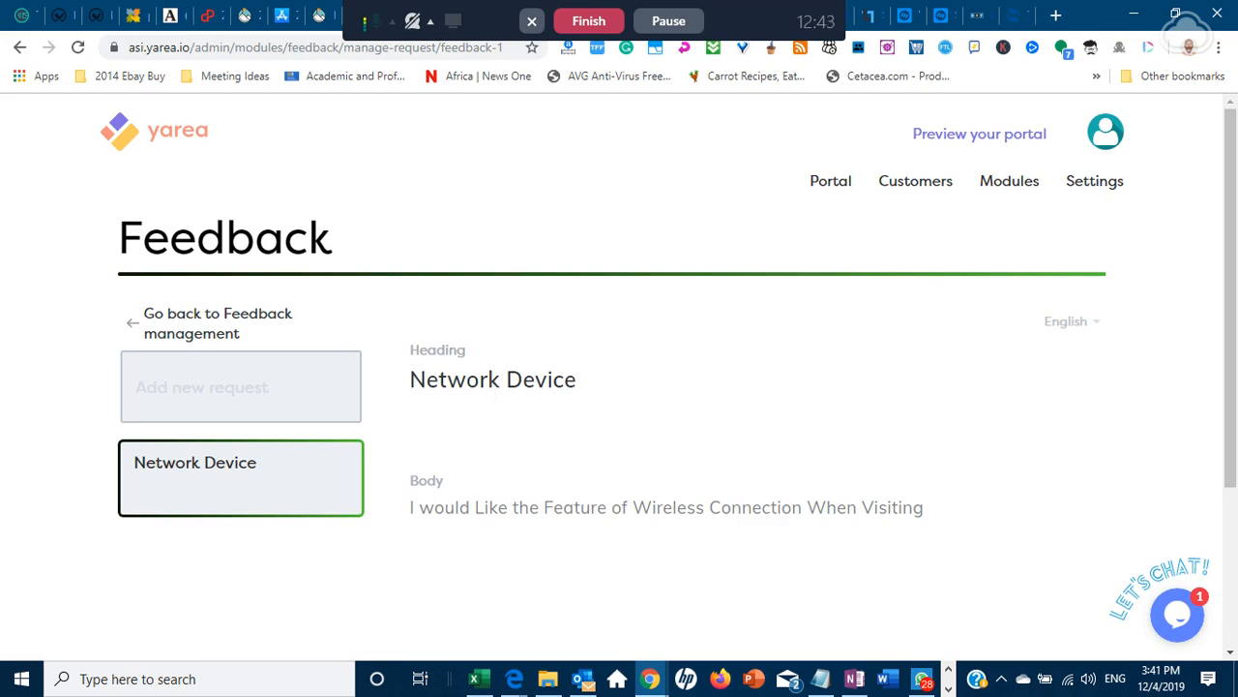
scroll(619, 377, "down", 2)
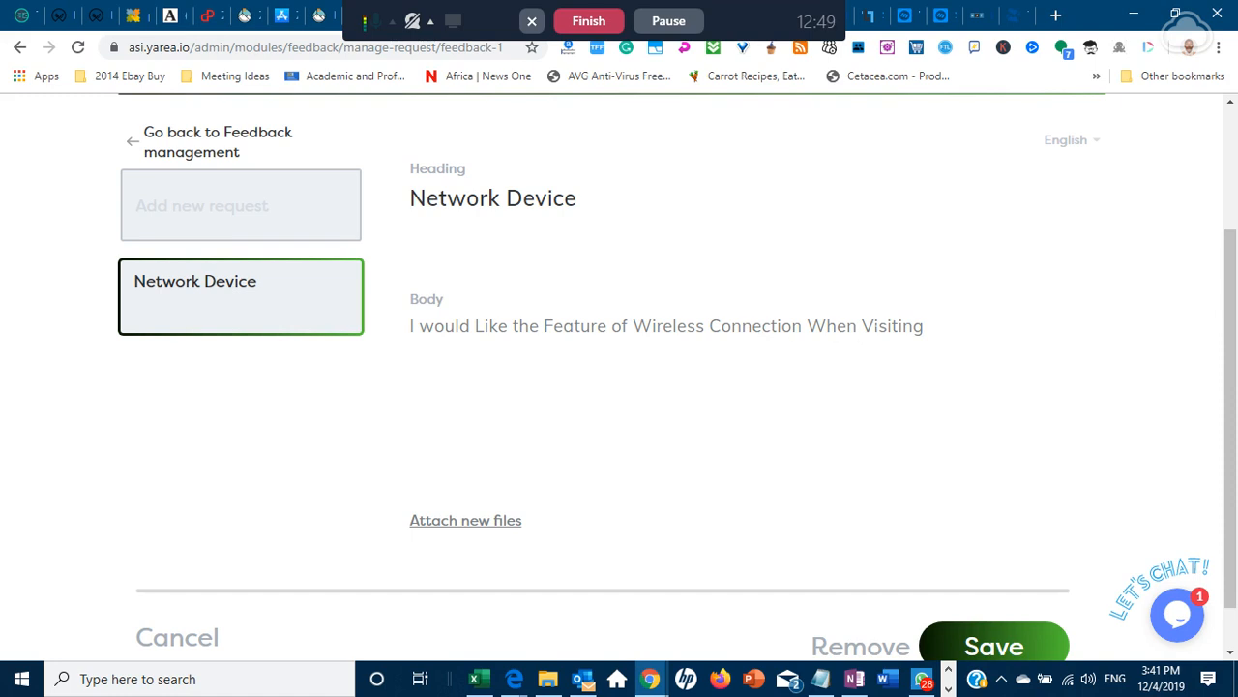
scroll(432, 556, "down", 1)
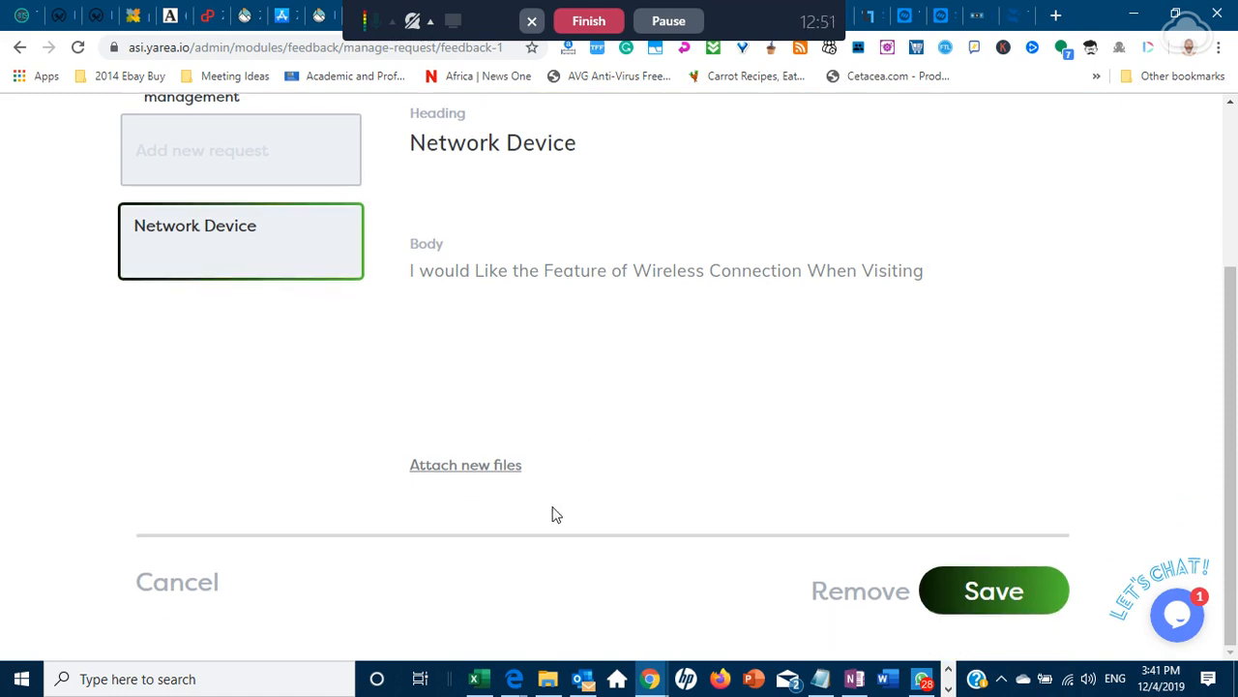
scroll(225, 203, "up", 1)
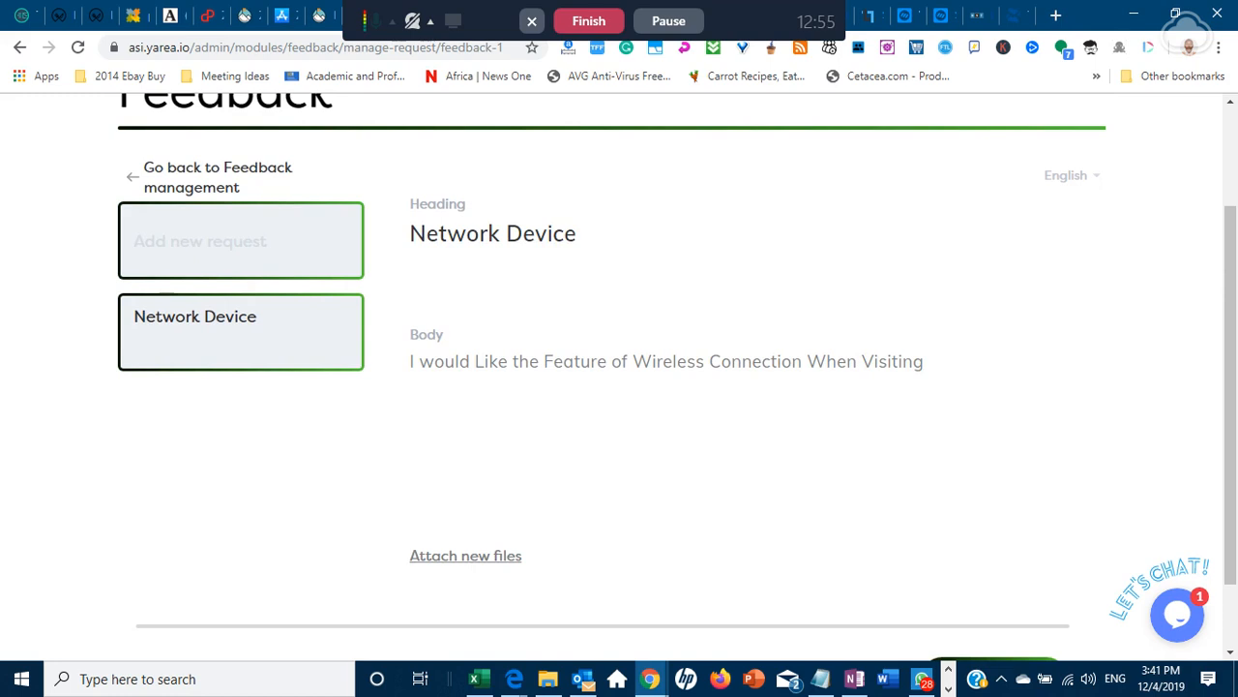
scroll(381, 568, "down", 1)
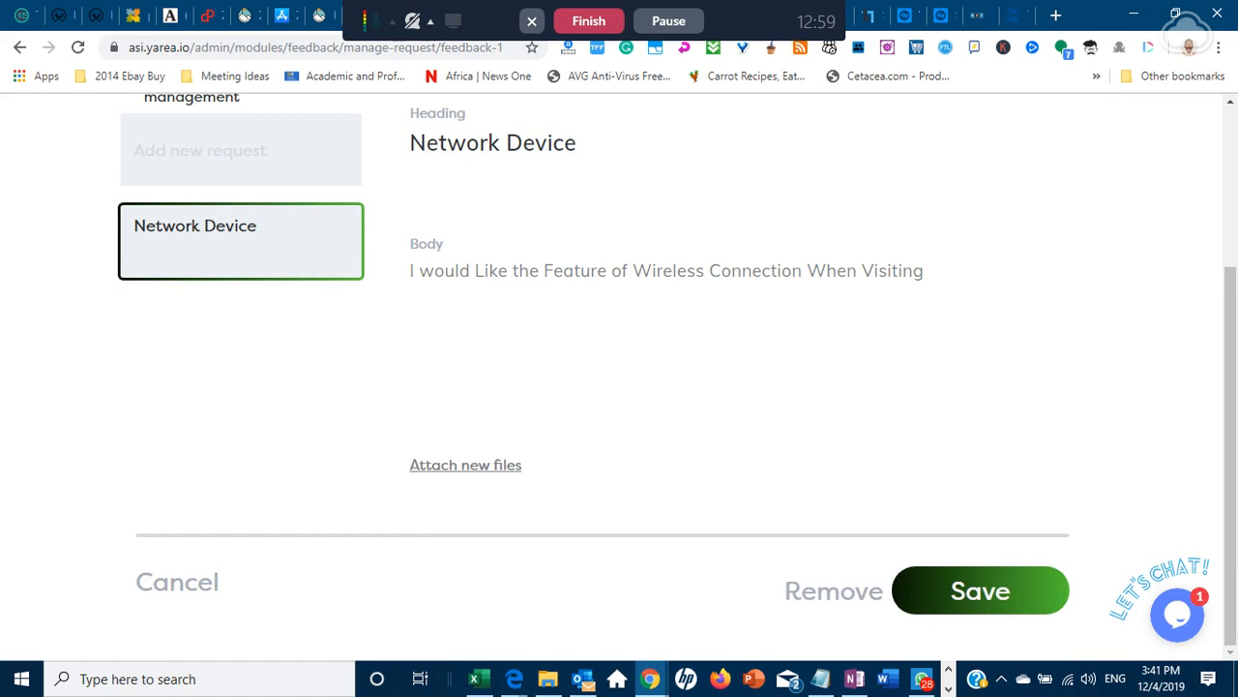
scroll(177, 448, "up", 2)
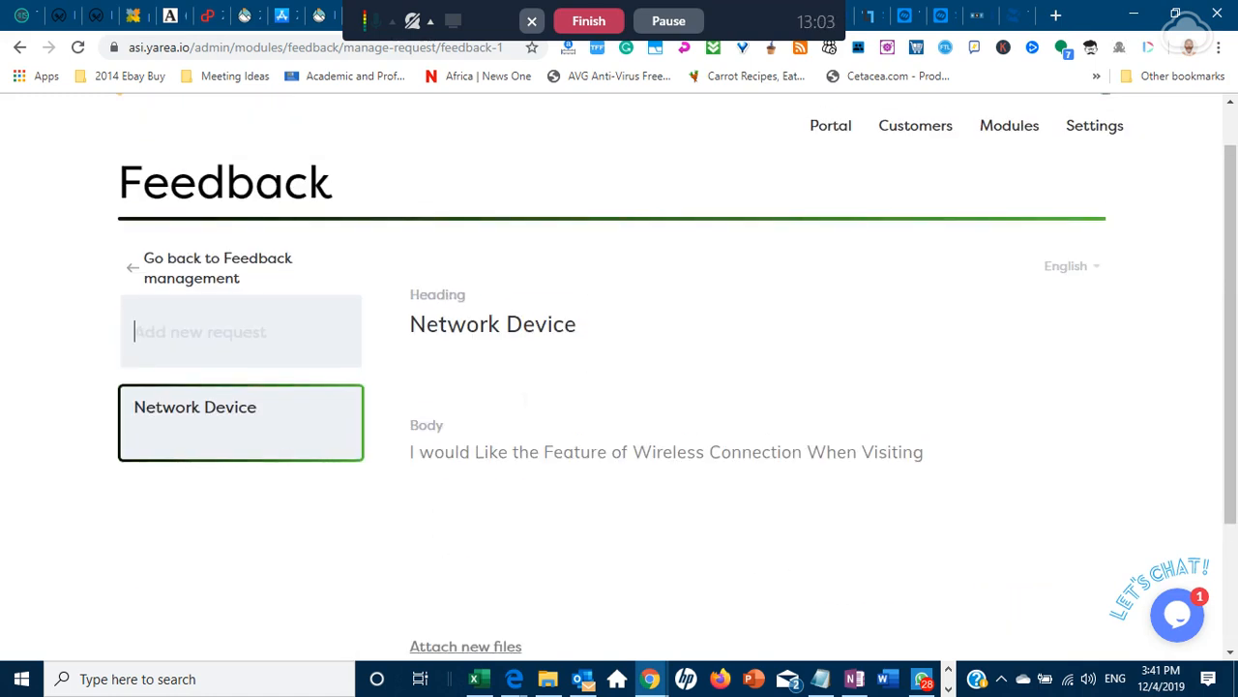
scroll(340, 351, "down", 1)
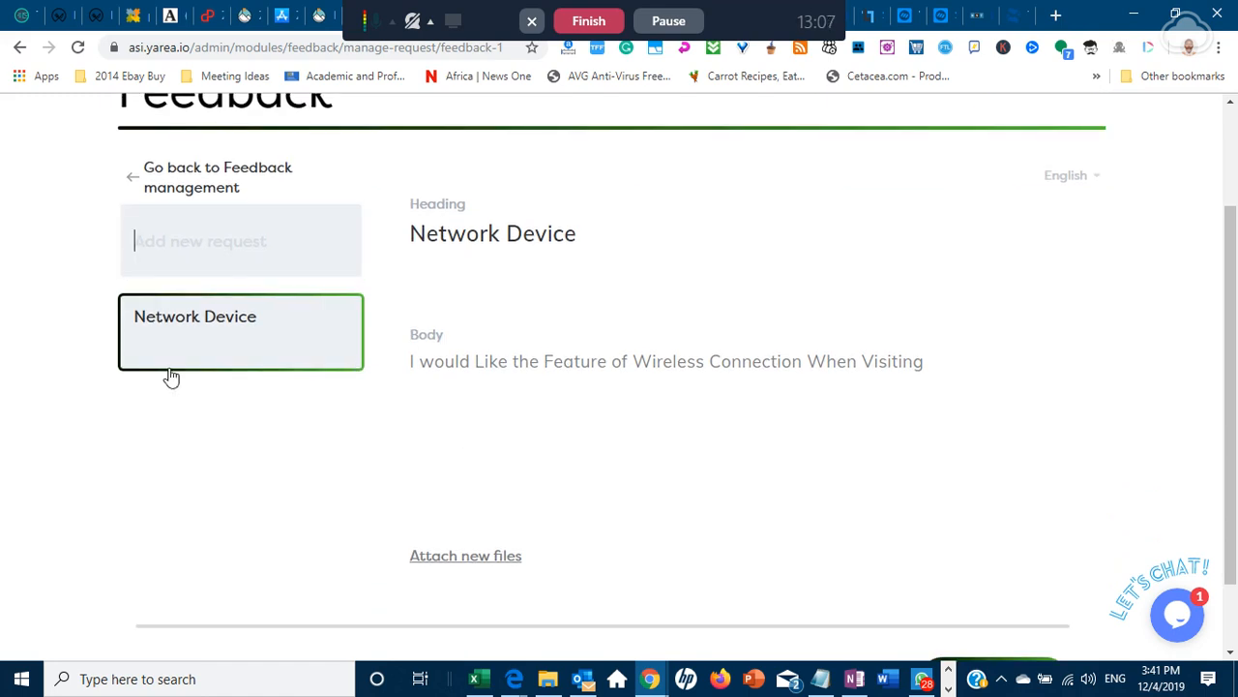
- Go back to Feedback management, select the Network Device request and review its details, status and response options
left_click(131, 182)
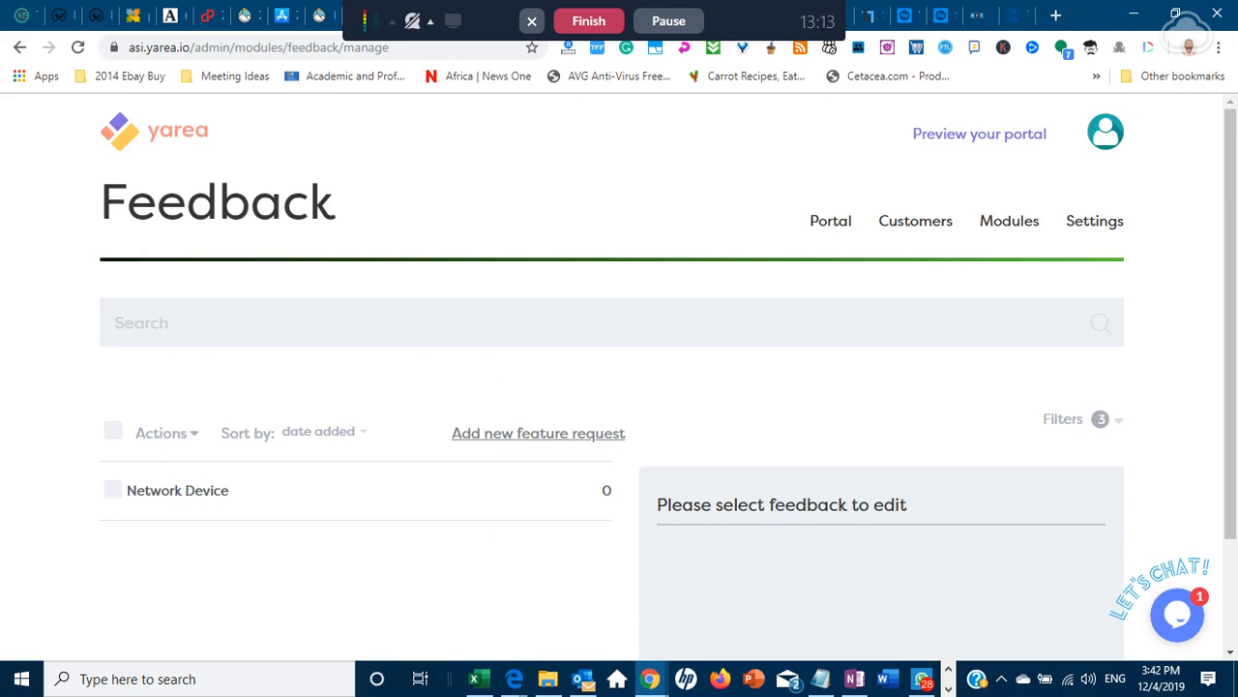
scroll(169, 502, "down", 1)
left_click(114, 400)
left_click(609, 405)
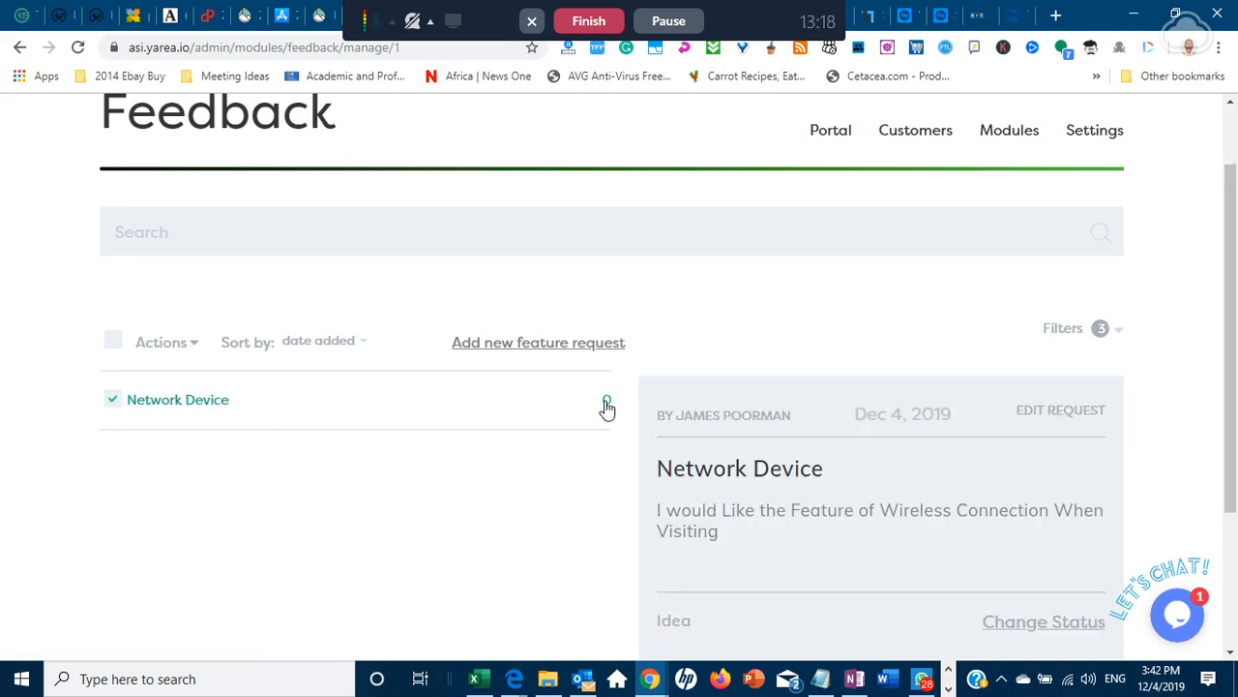
scroll(600, 416, "down", 2)
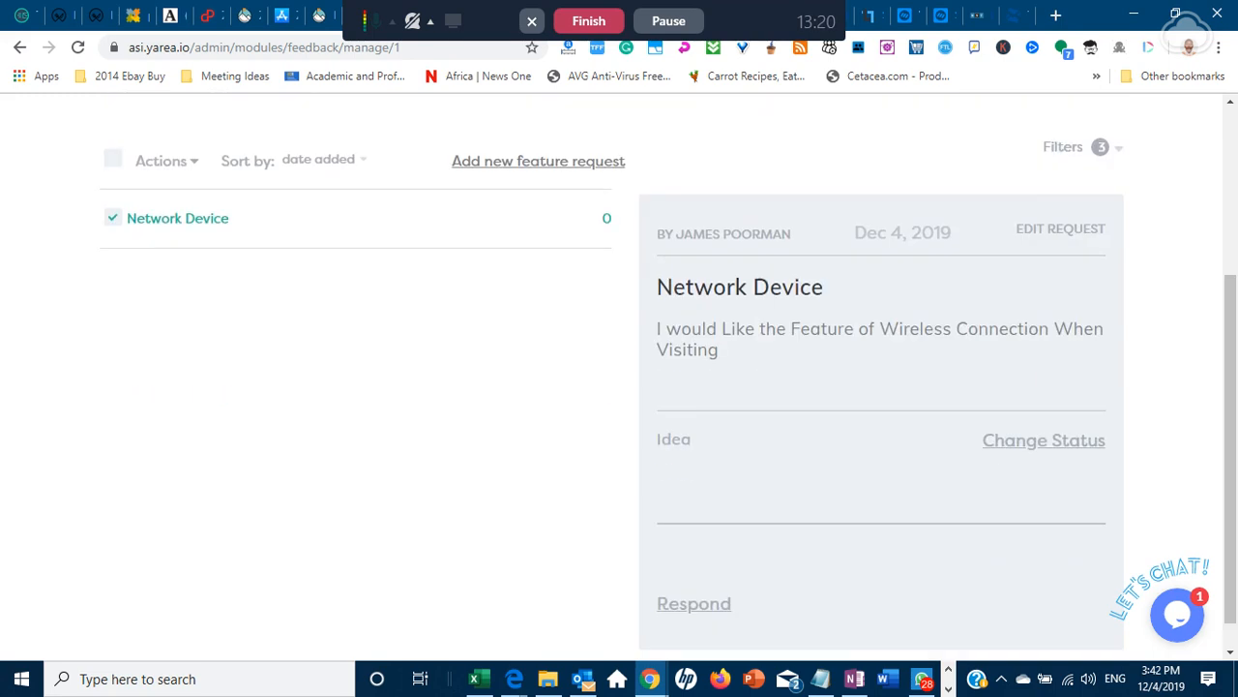
scroll(619, 367, "up", 1)
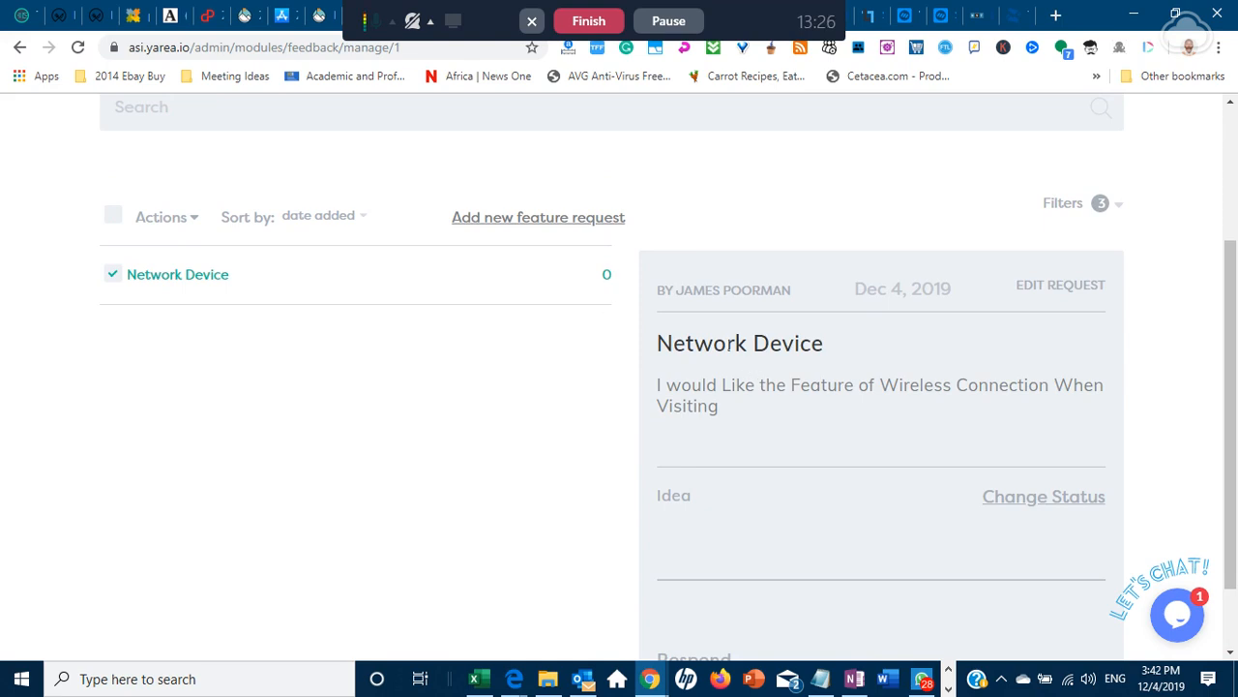
scroll(764, 436, "down", 1)
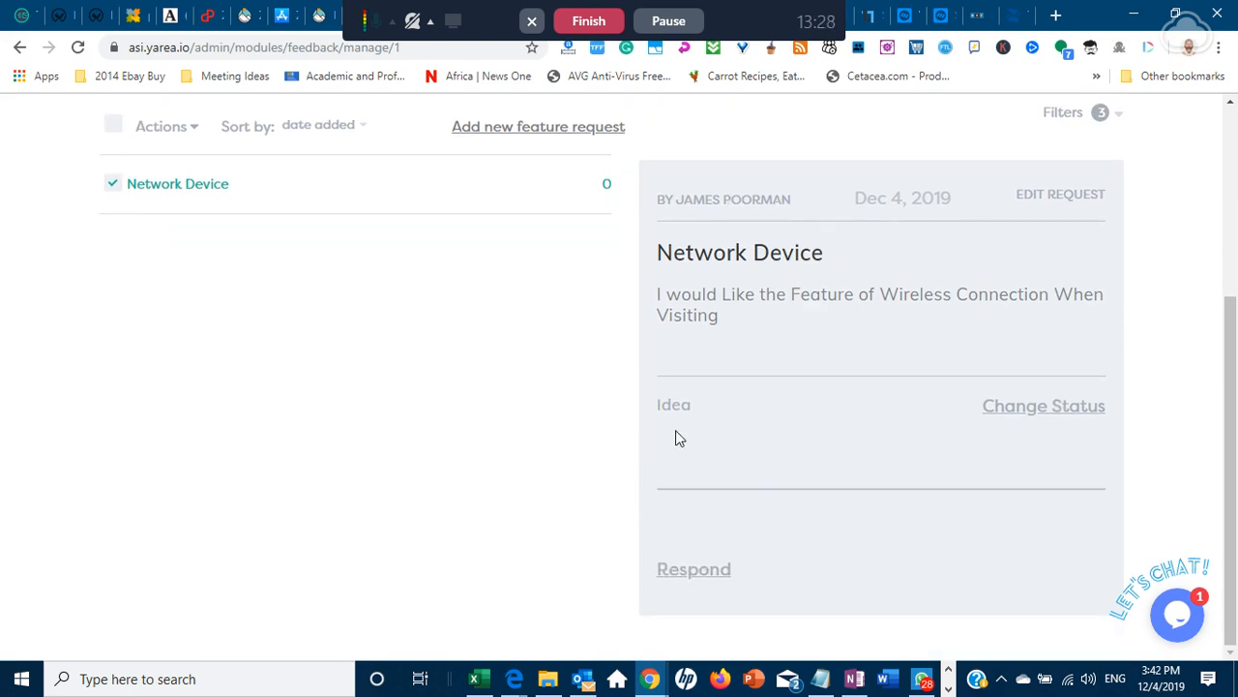
- Check the available status choices for the Network Device request and close the status dialog without saving
left_click(1022, 410)
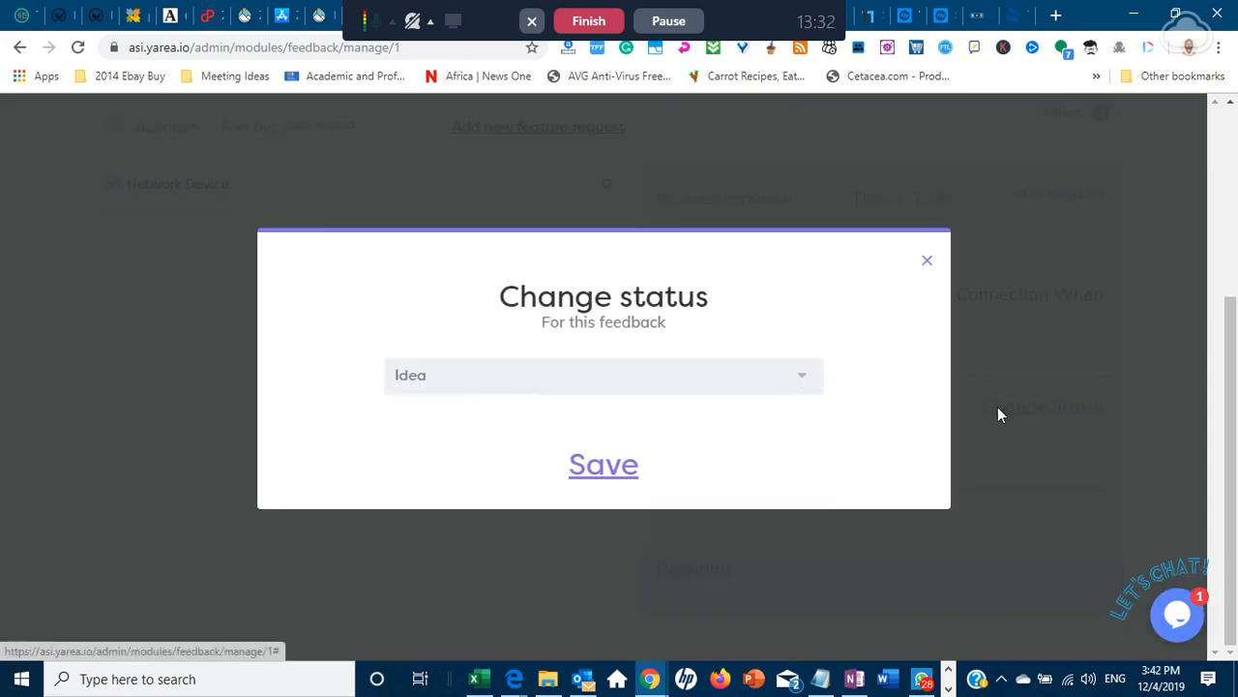
left_click(522, 377)
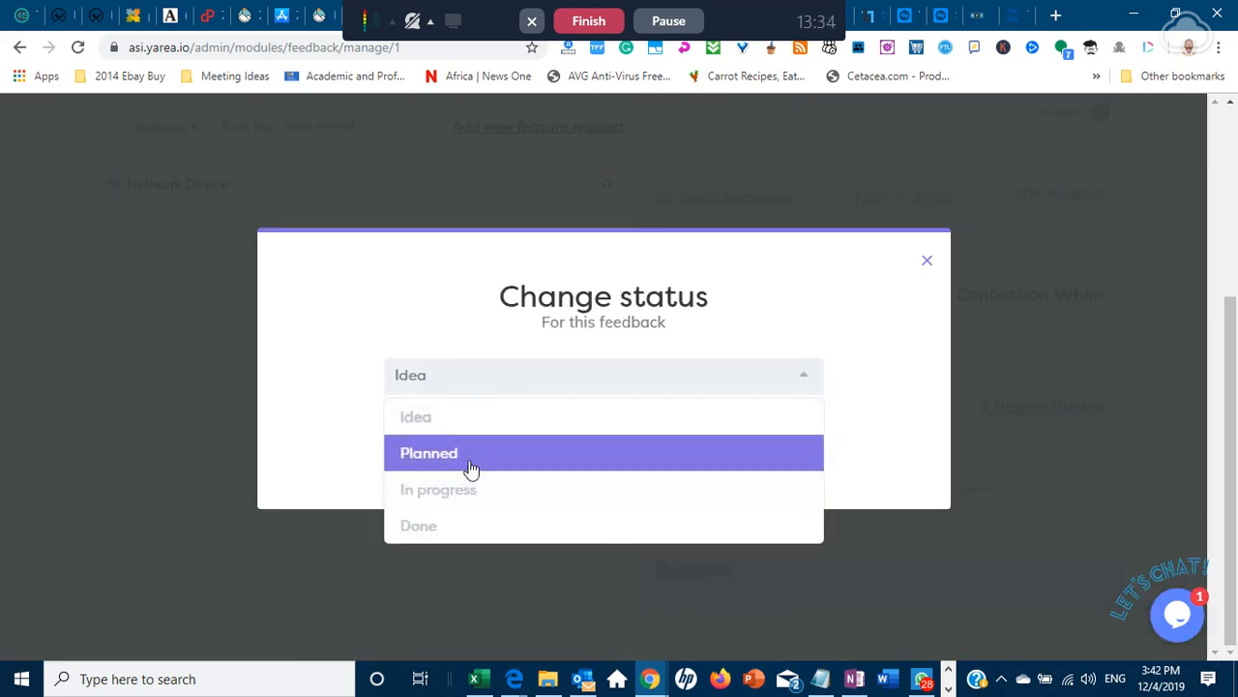
left_click(644, 370)
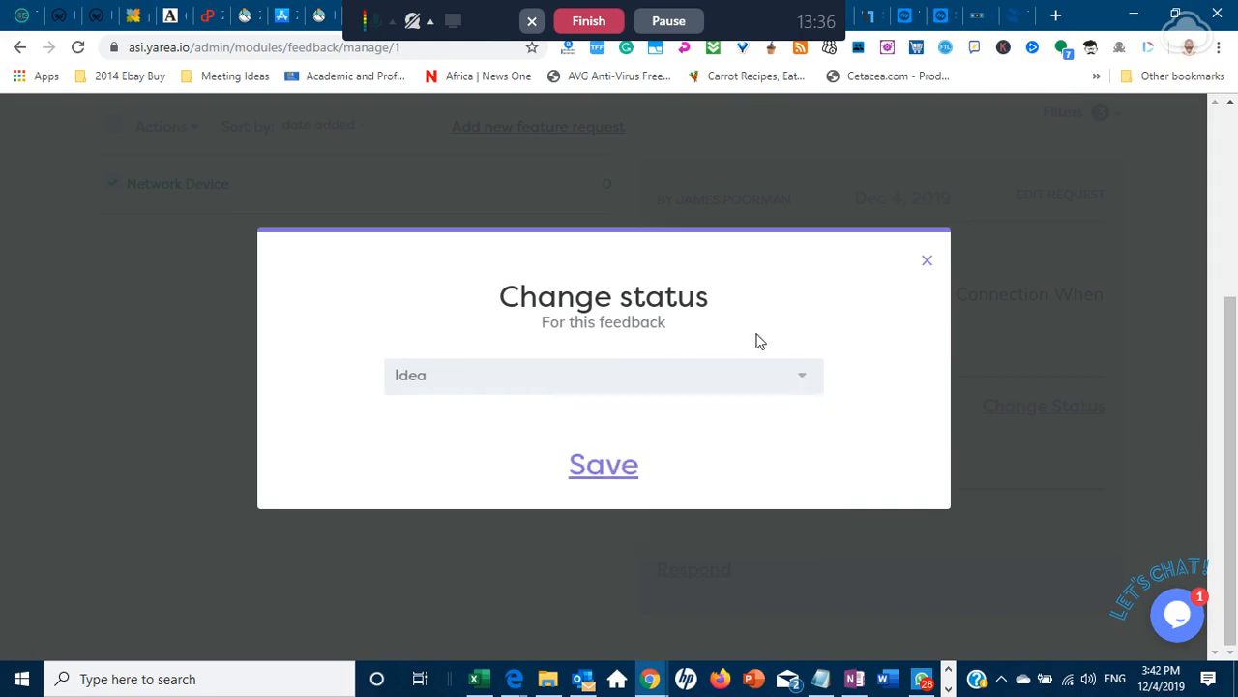
left_click(928, 266)
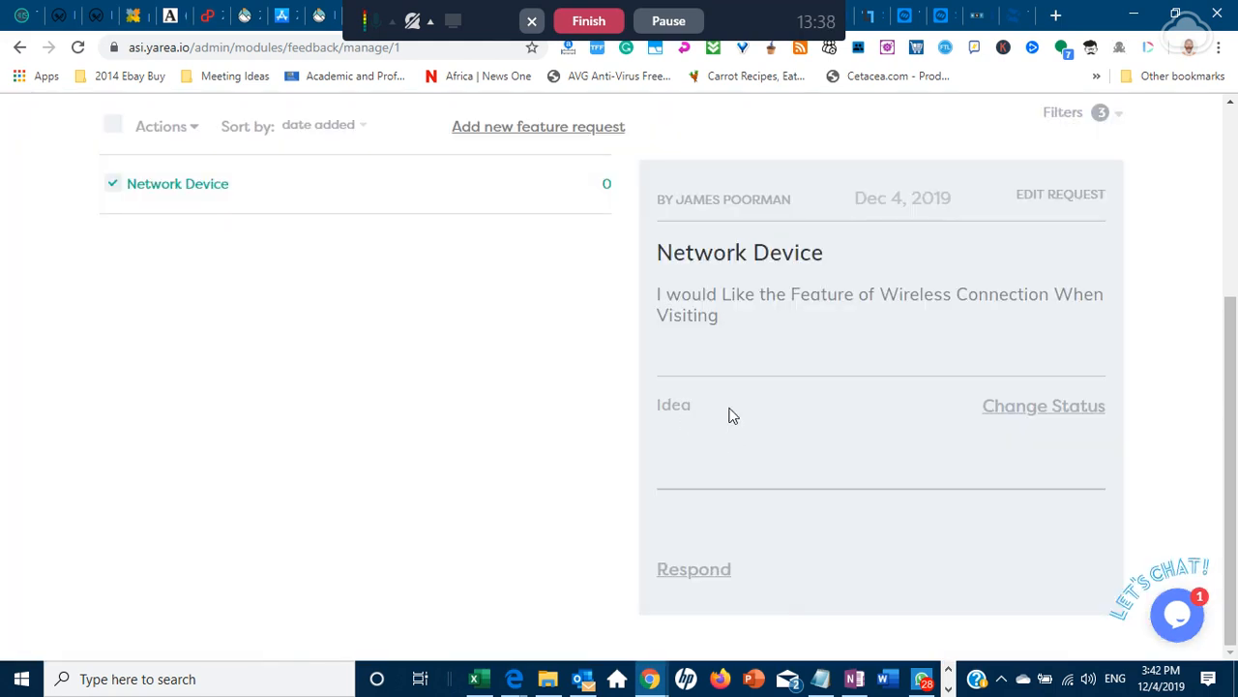
- Respond to the Network Device request with the message "Thanks for your Feedback" and send it
left_click(695, 571)
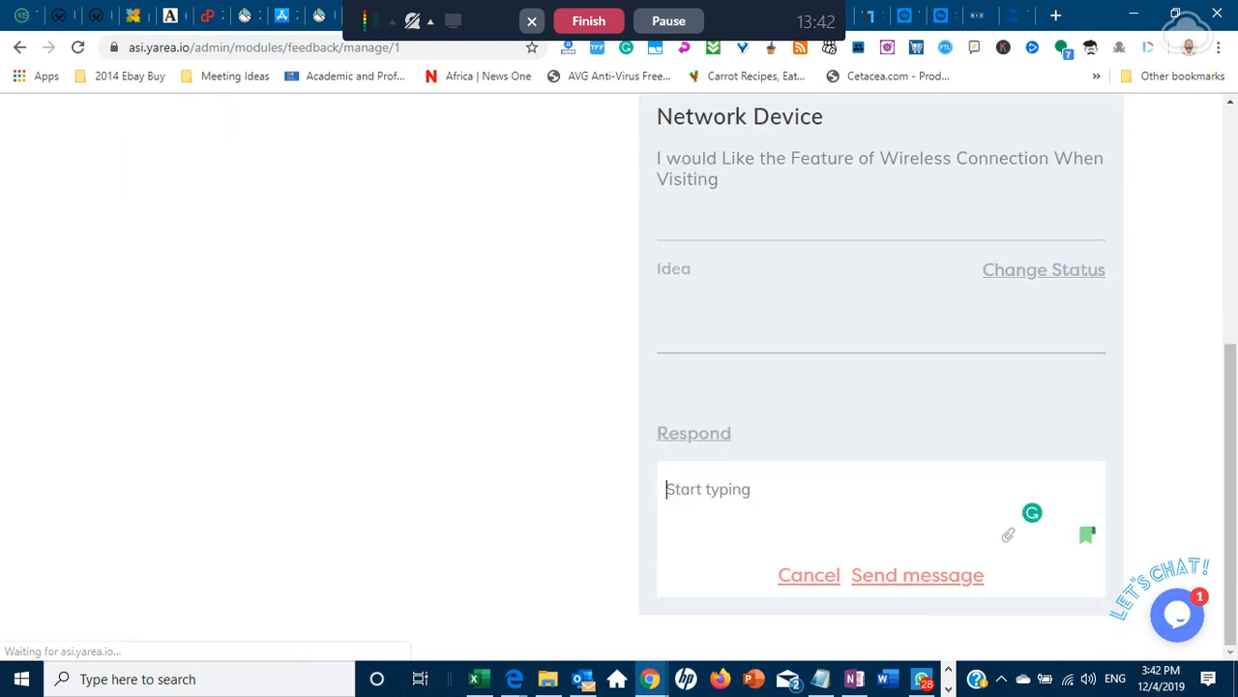
type("Thanks for your ")
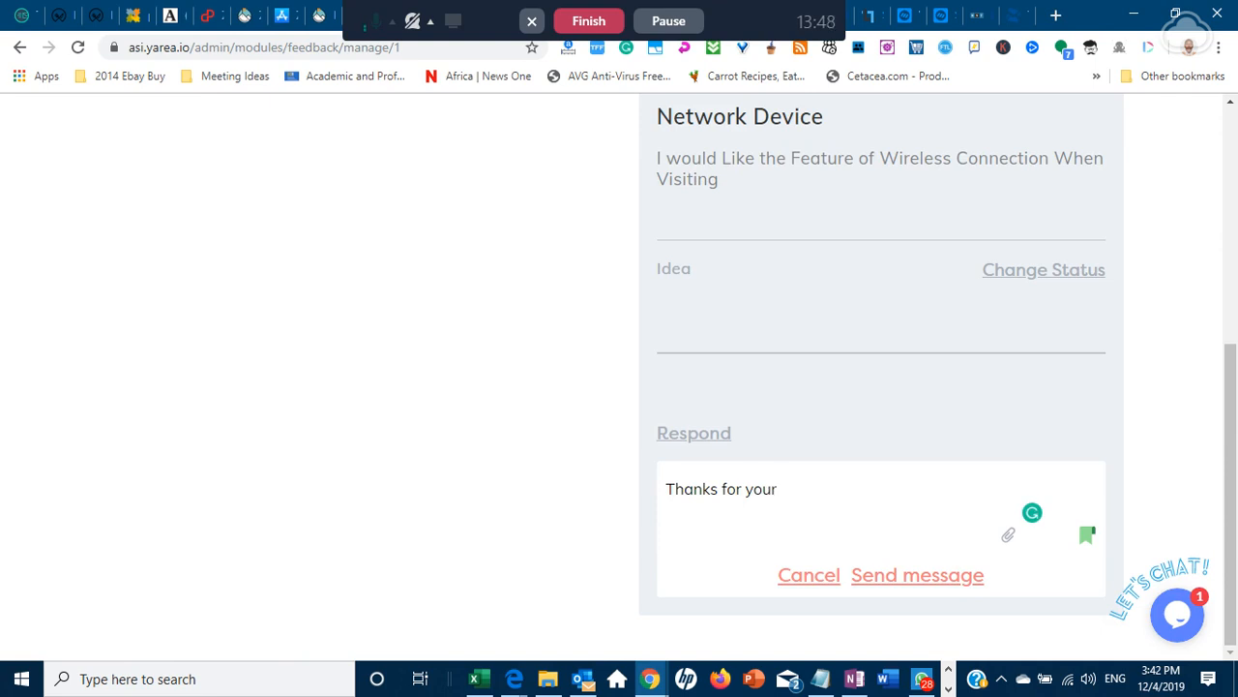
type("Feedback")
left_click(894, 569)
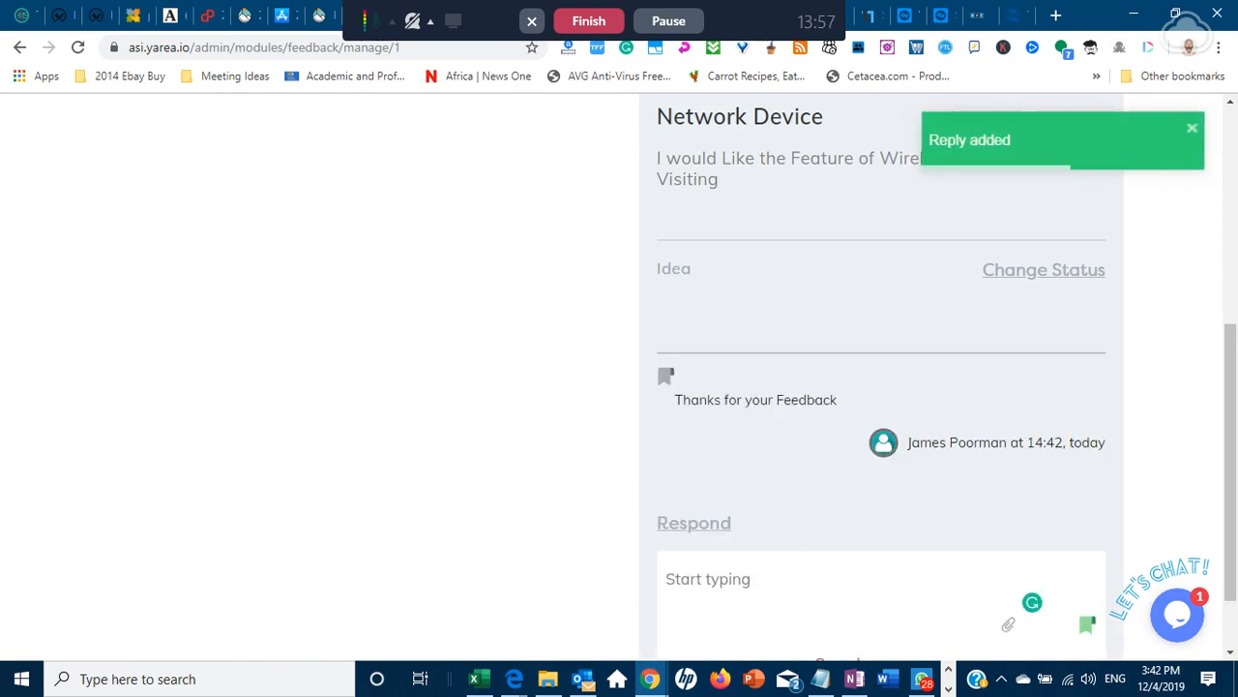
- Open the portal's modules page and look through the full catalogue of installed, available and upcoming modules
scroll(706, 465, "up", 2)
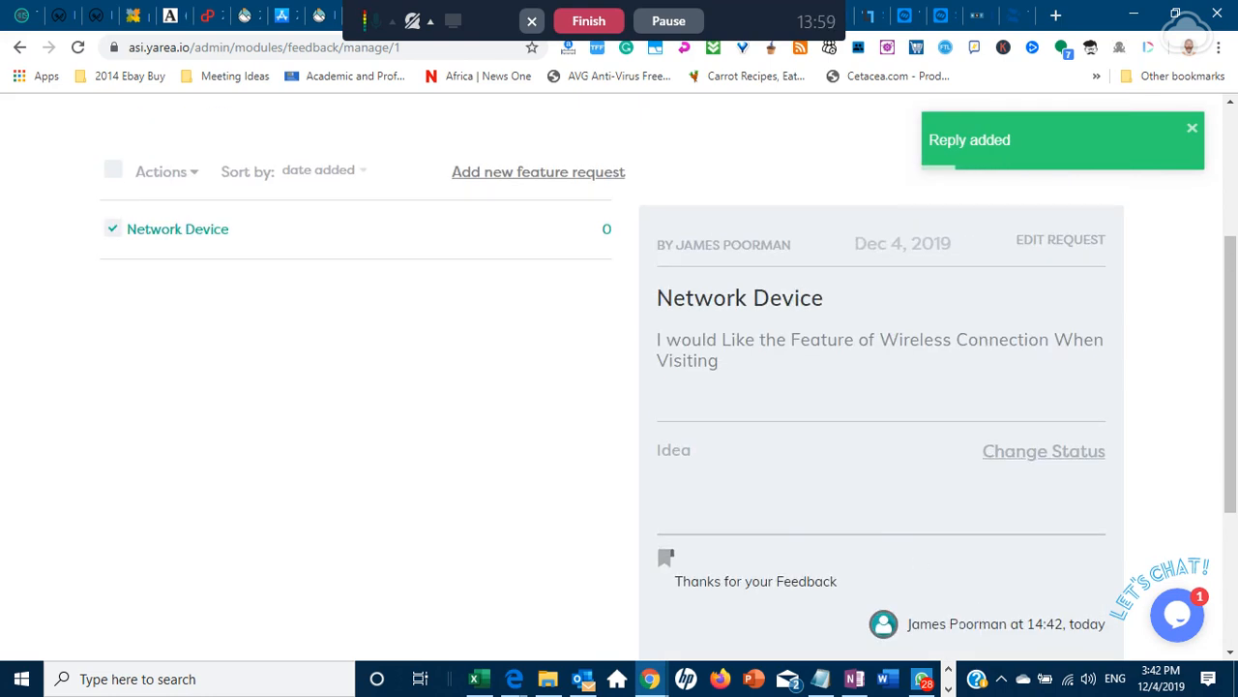
scroll(717, 466, "up", 3)
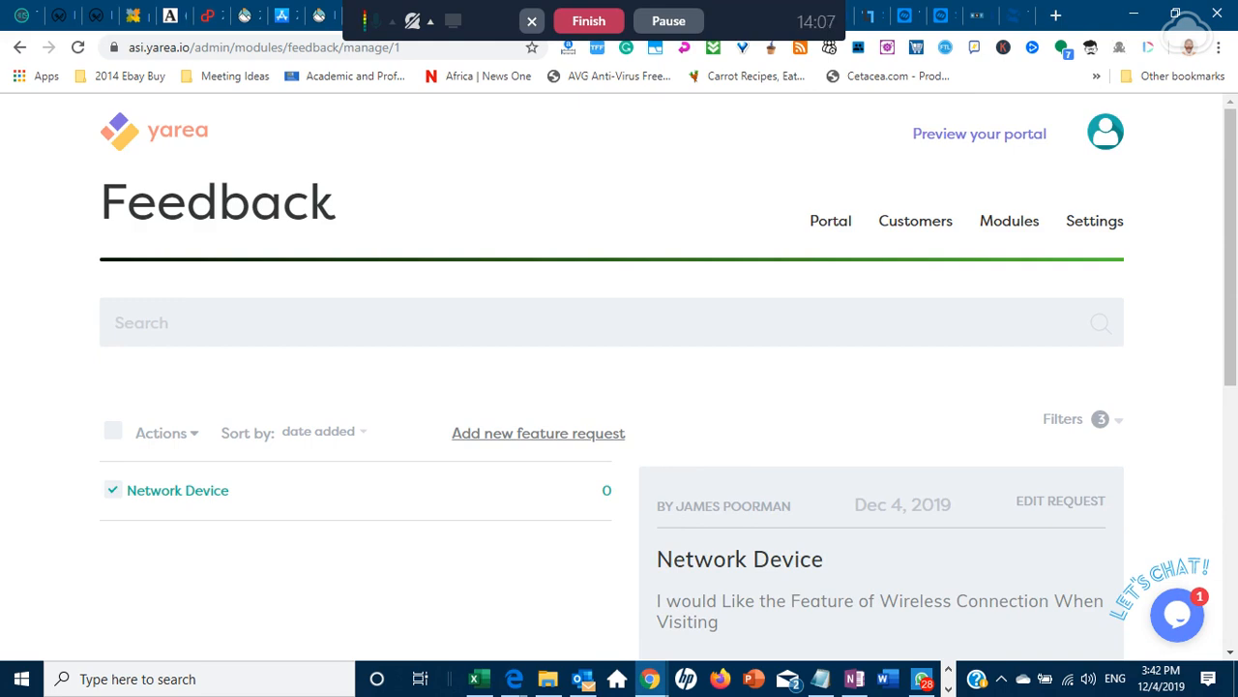
left_click(989, 221)
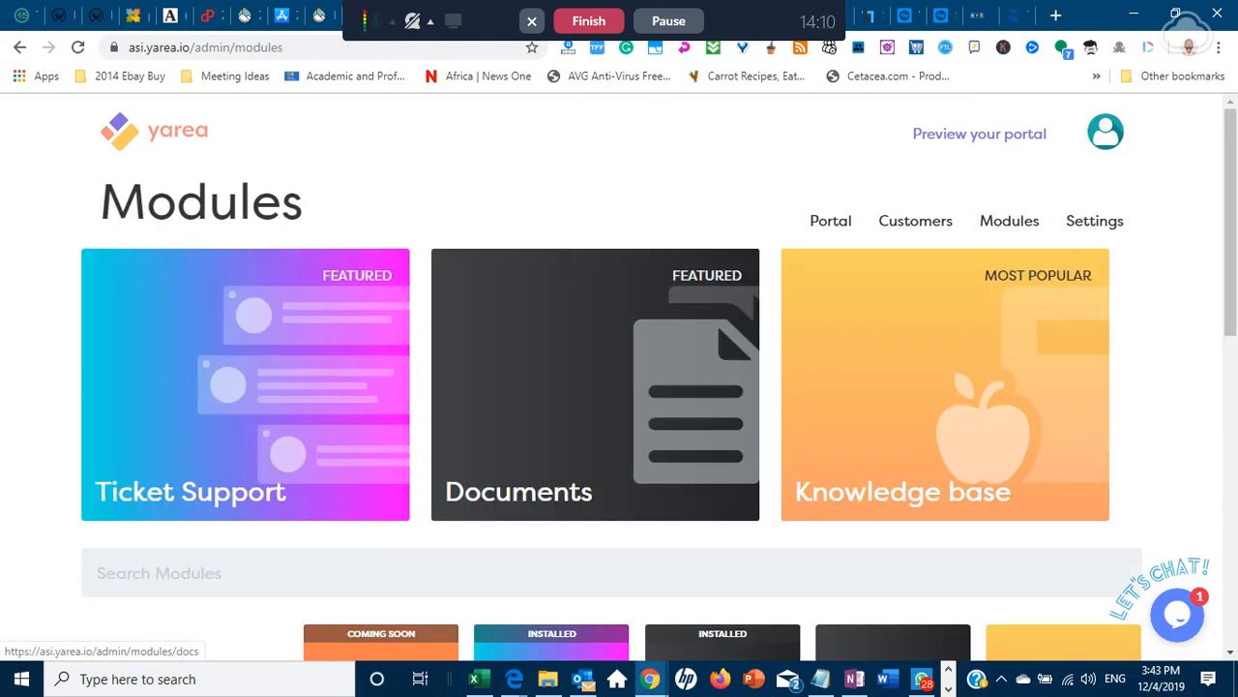
scroll(539, 396, "down", 3)
scroll(539, 396, "down", 3)
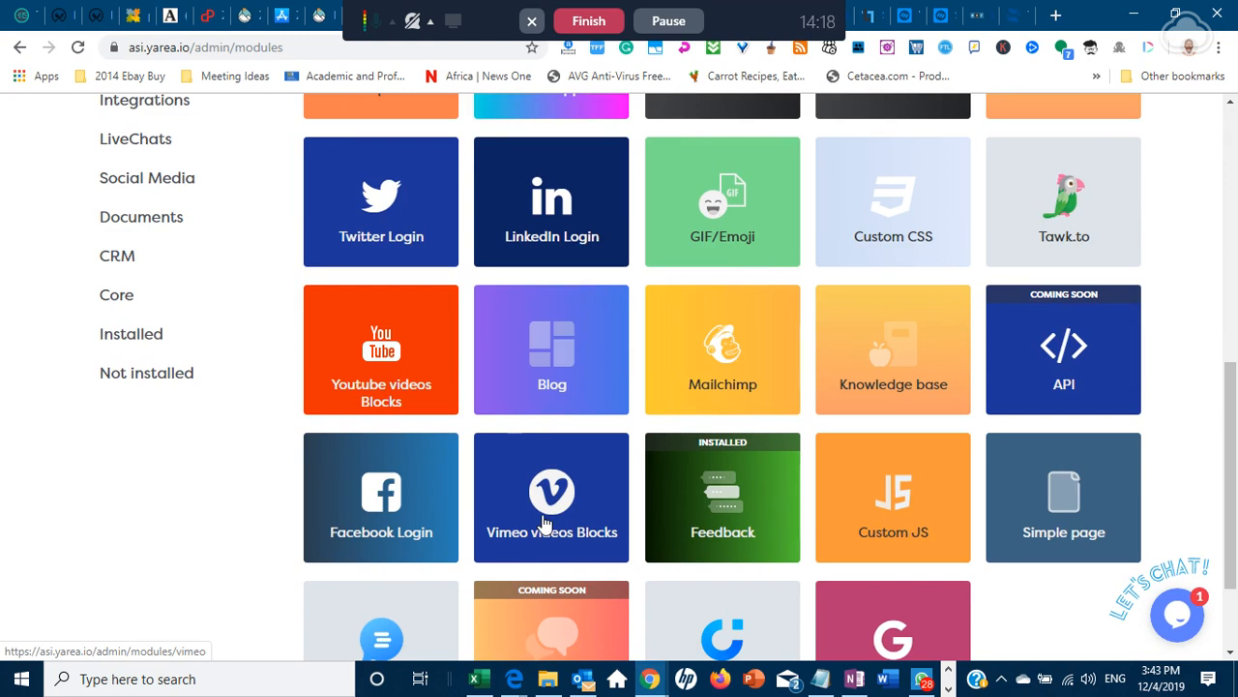
scroll(545, 532, "up", 4)
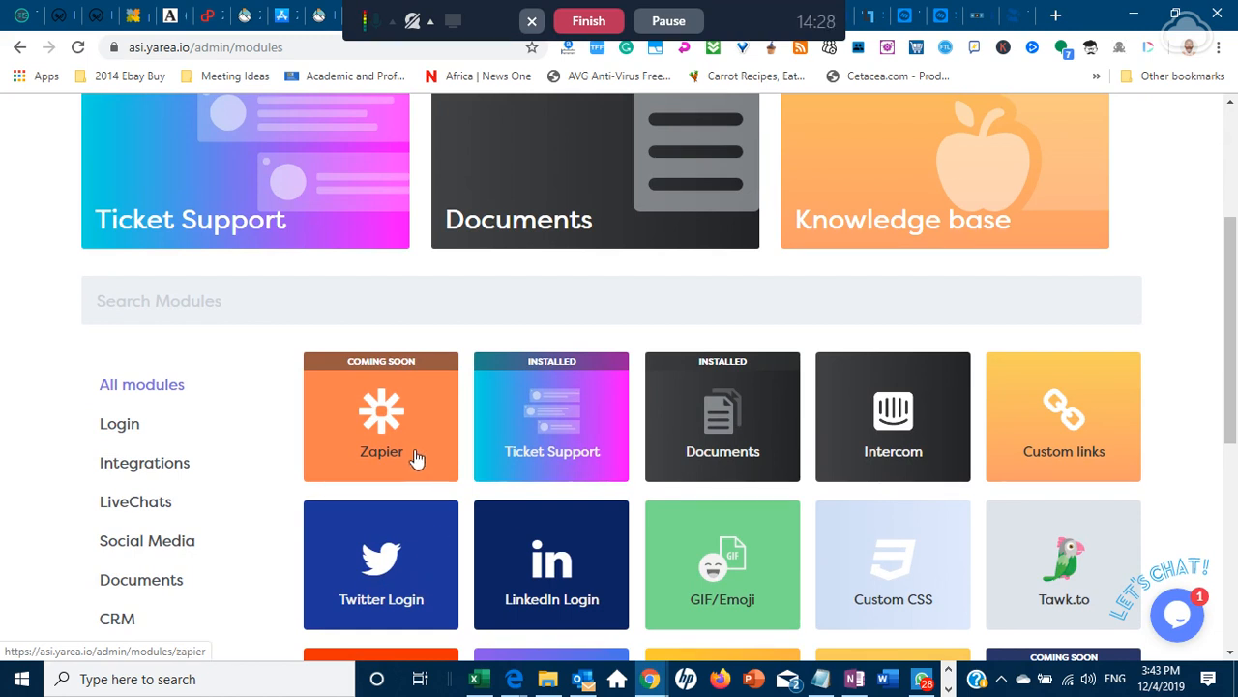
scroll(682, 455, "up", 3)
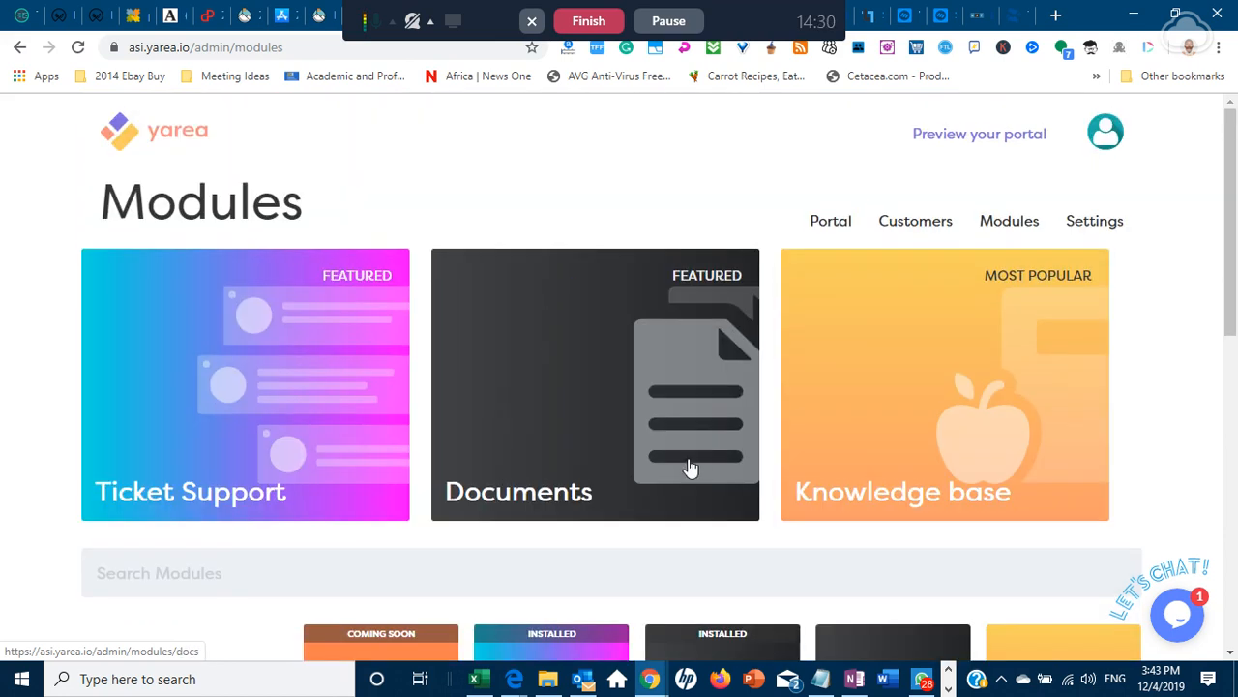